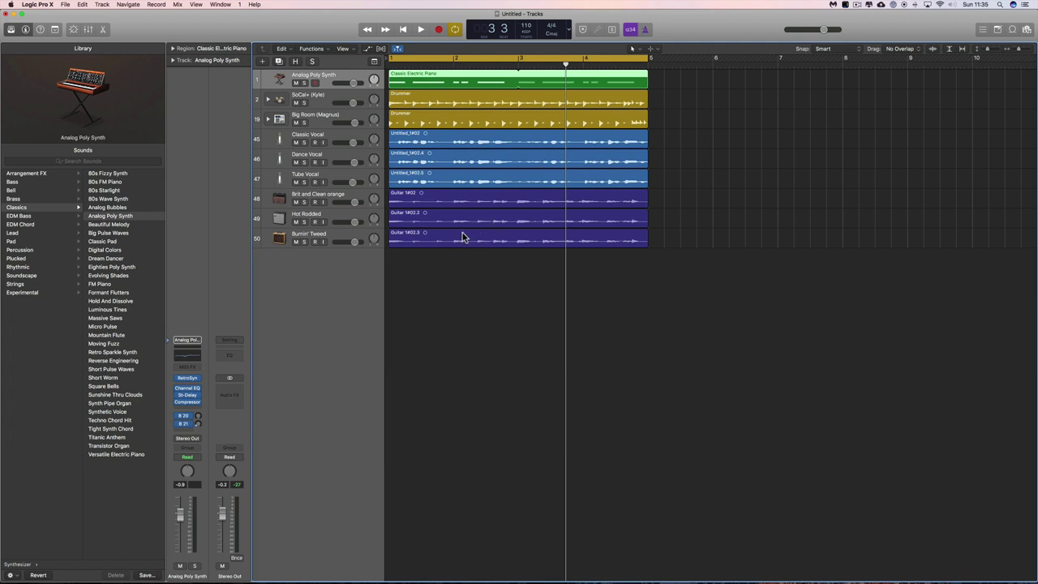
Browse the library presets for the Analog Poly Synth track's instrument, Channel EQ and Compressor slots, ending on its channel strip setting
left_click(319, 100)
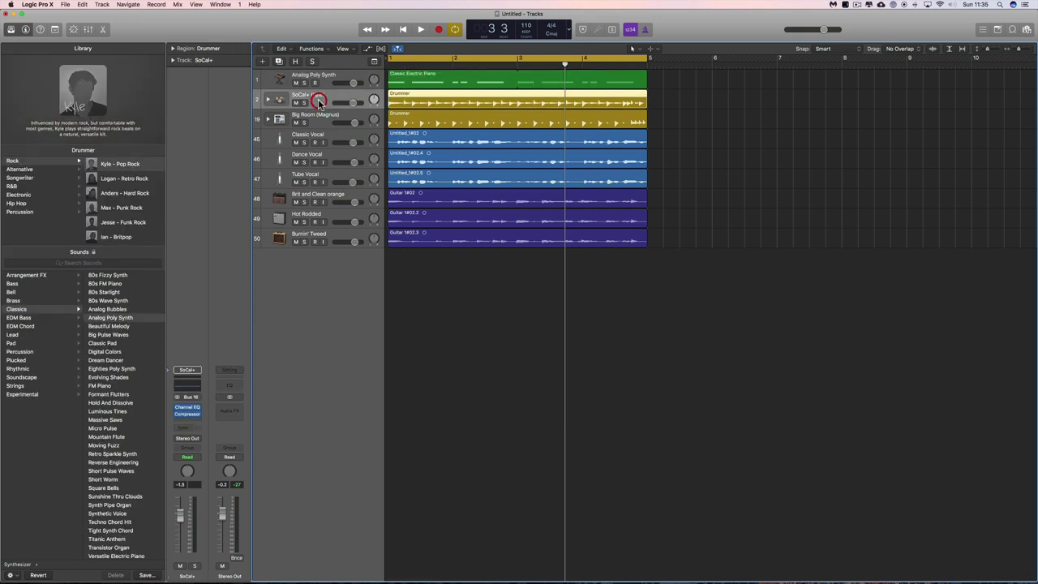
left_click(316, 74)
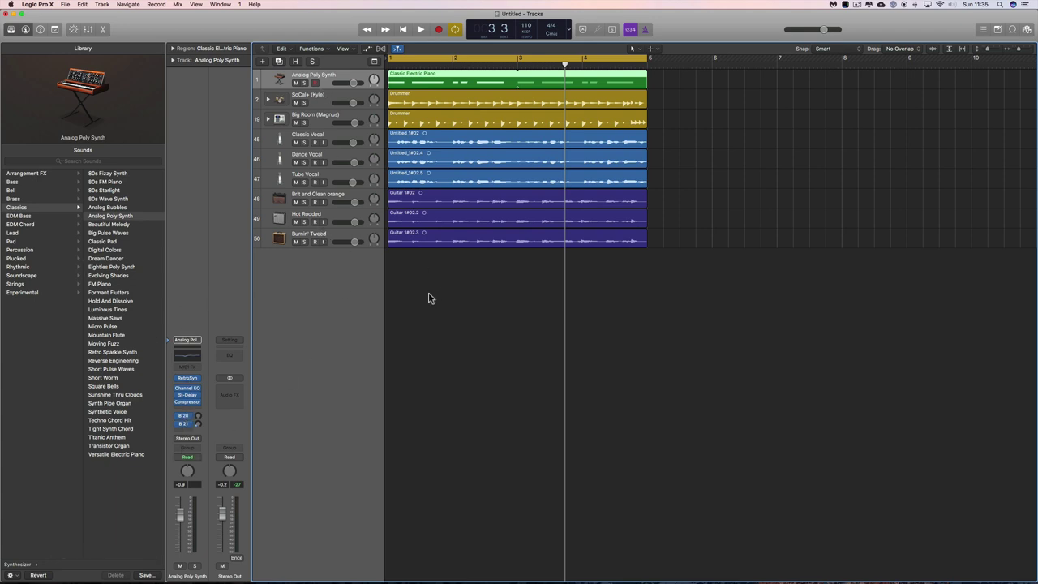
left_click(169, 380)
left_click(169, 398)
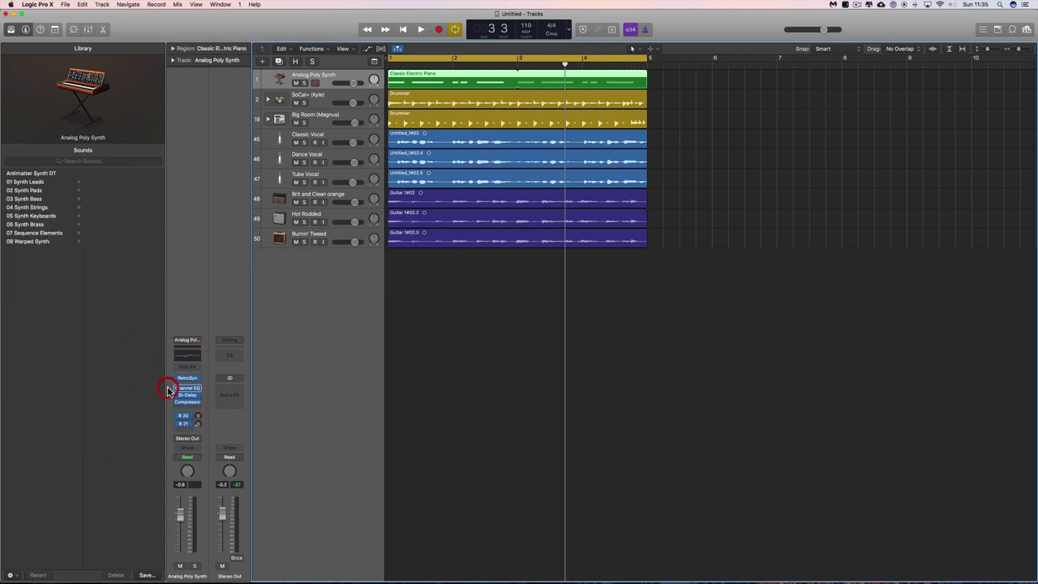
left_click(168, 402)
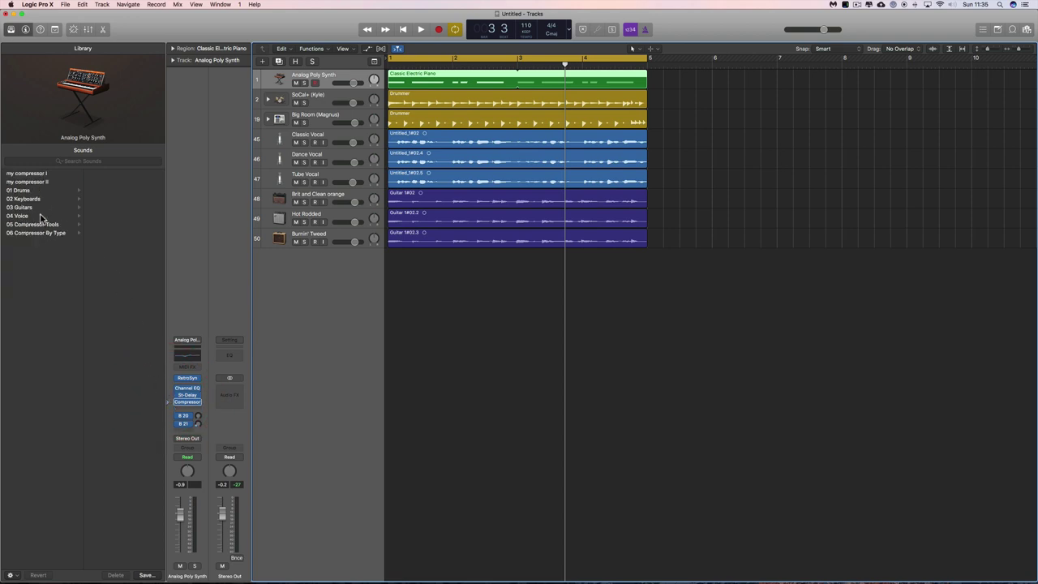
left_click(169, 378)
left_click(168, 387)
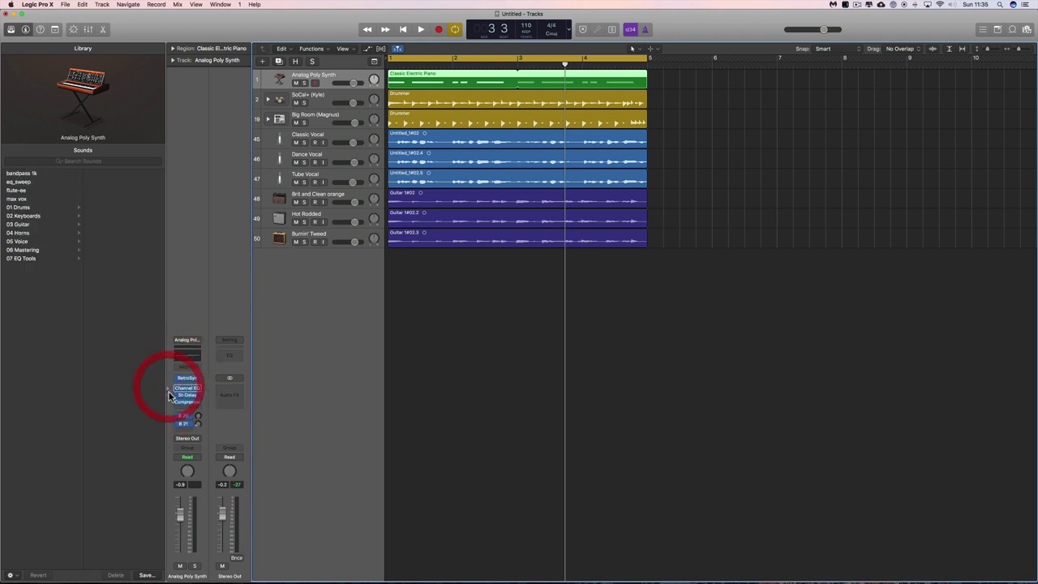
left_click(169, 389)
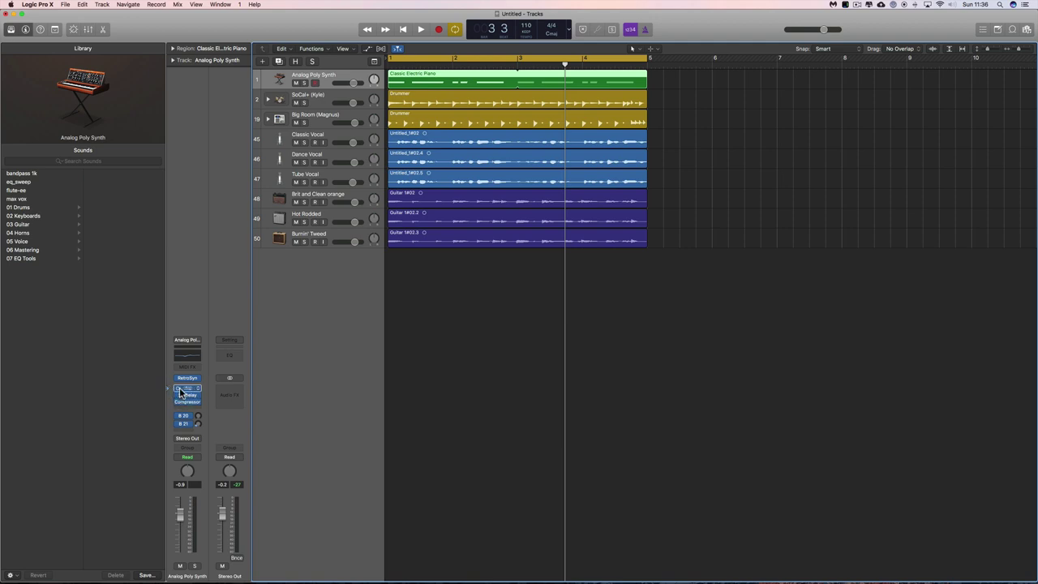
left_click(176, 339)
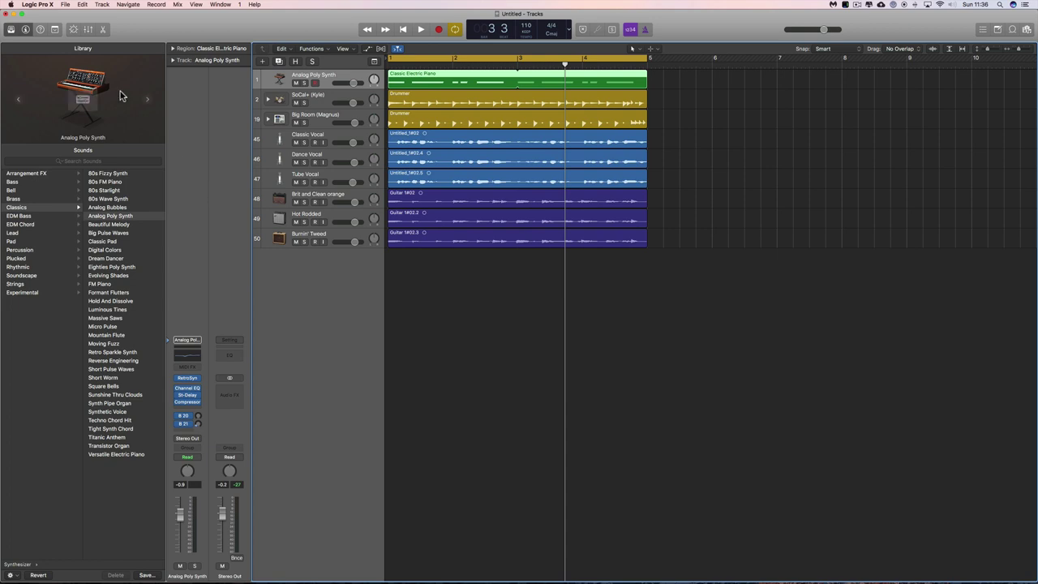
Show the mixer, raise the Analog Poly Synth channel's volume to 1.1 dB, and hide the mixer
left_click(88, 29)
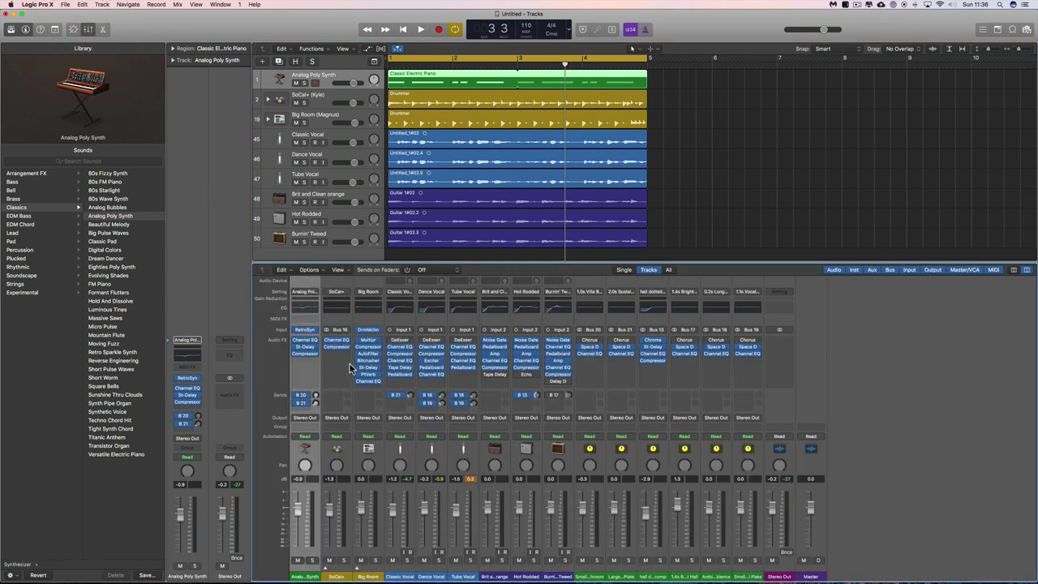
left_click(321, 94)
left_click(322, 76)
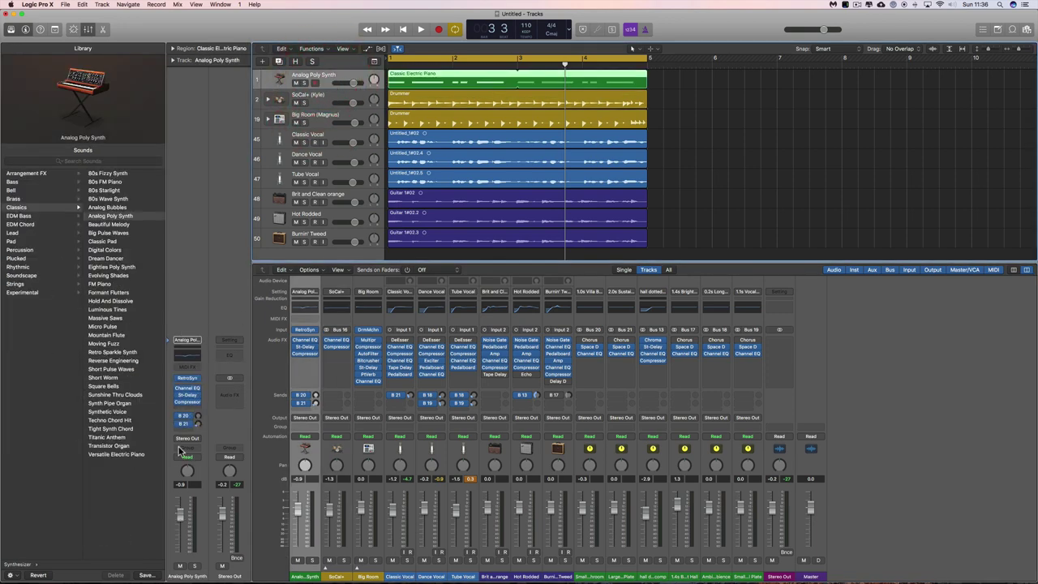
mouse_move(183, 514)
left_mouse_down()
mouse_move(191, 531)
mouse_move(196, 501)
left_mouse_up()
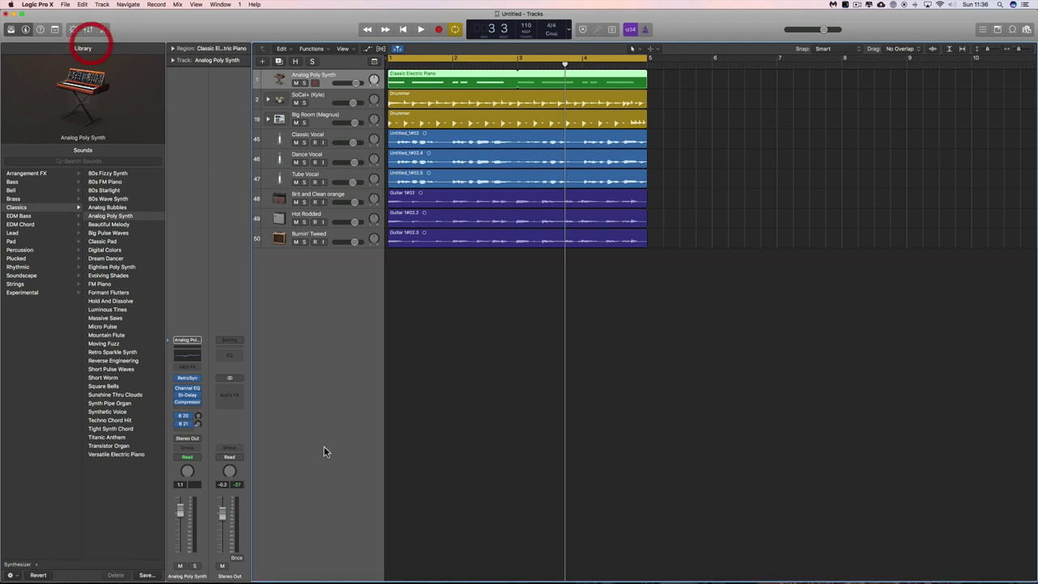
left_click(88, 29)
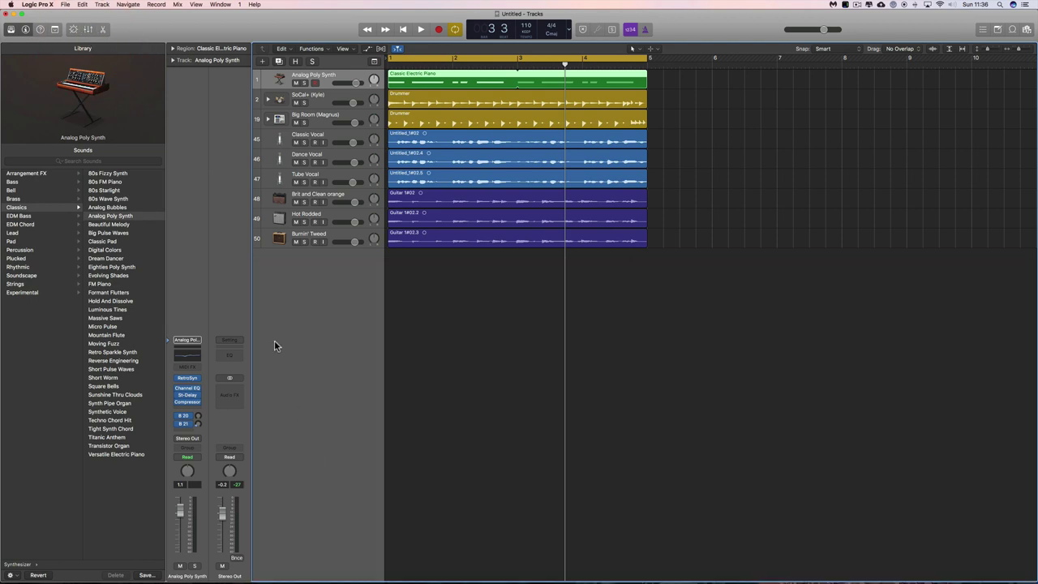
Lower the Analog Poly Synth channel's volume to -0.7 dB and show the mixer
left_click(87, 30)
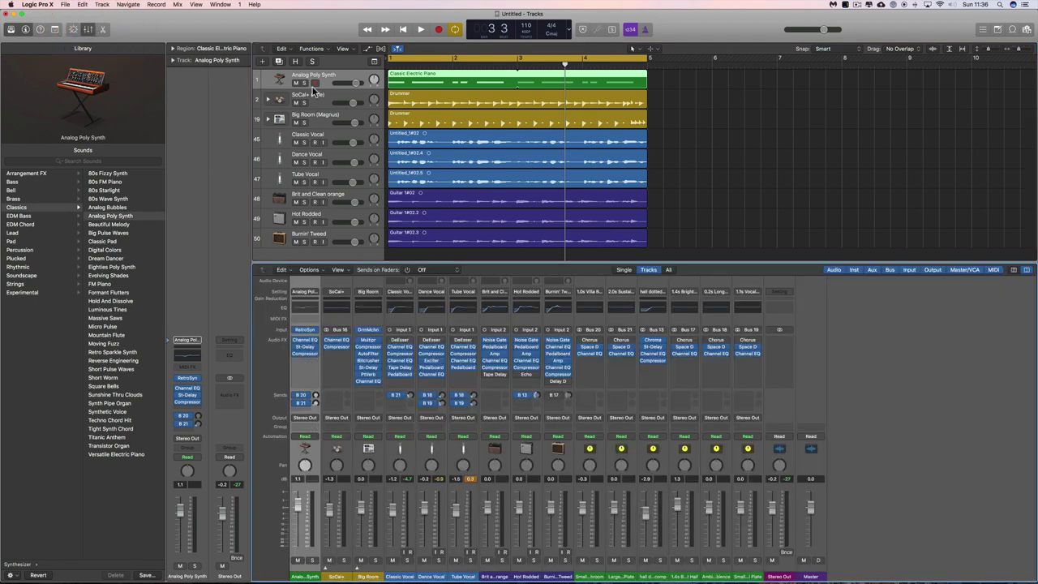
left_click(88, 30)
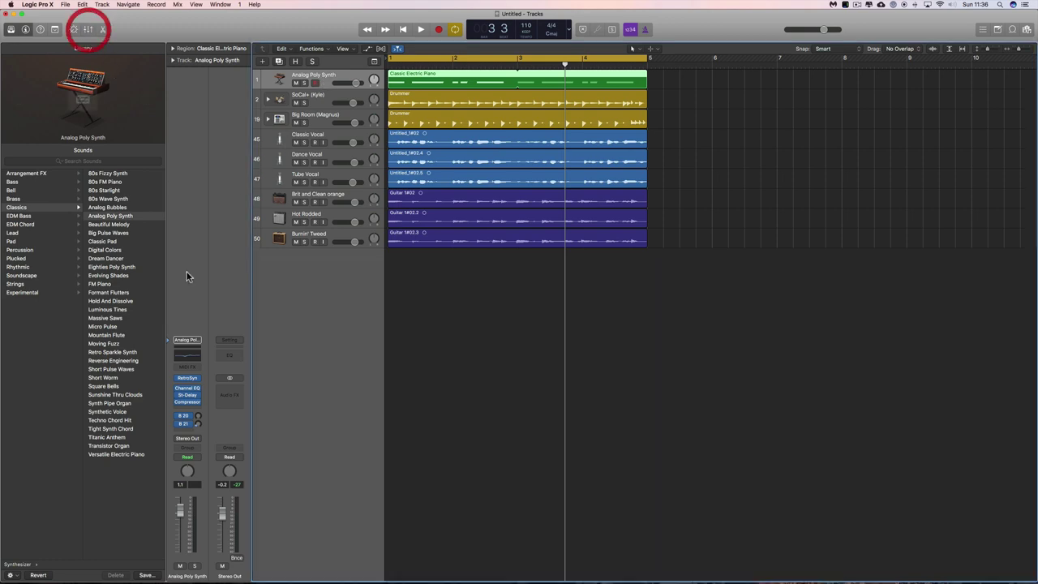
left_click_drag(182, 513, 180, 511)
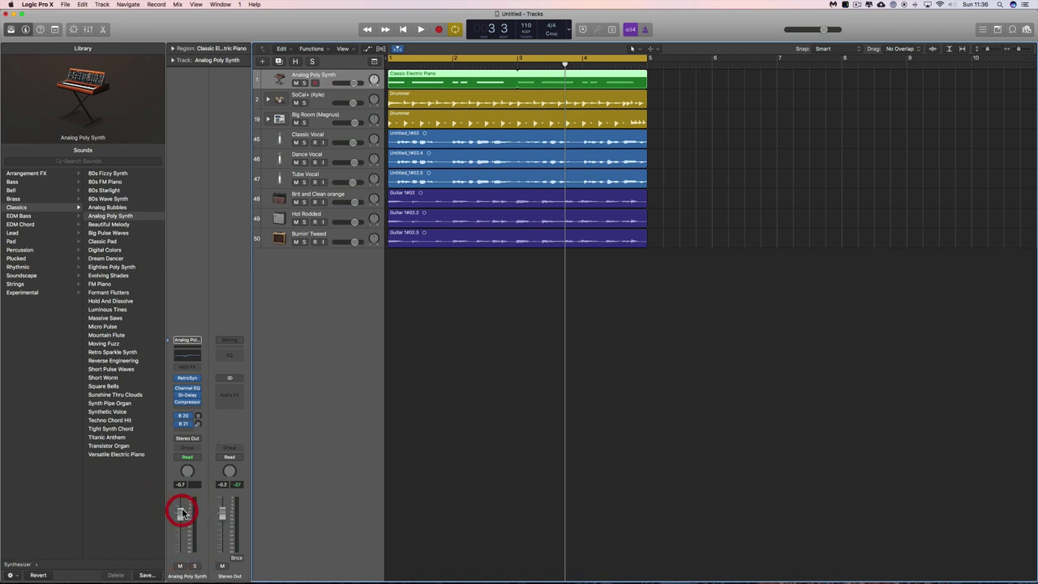
left_click(87, 30)
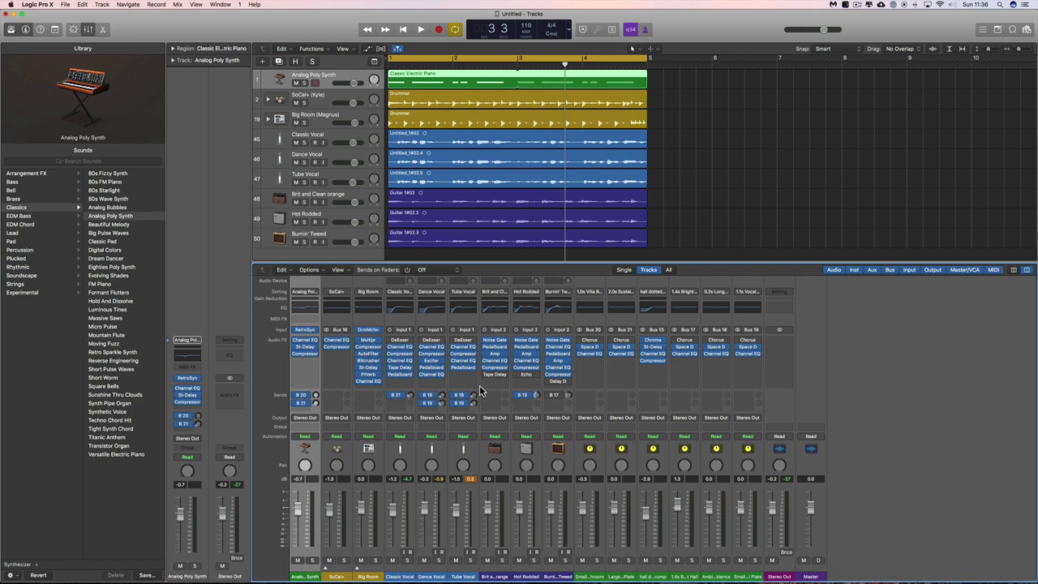
Select all nine tracks' channel strips and adjust the Stereo Out level to -0.1 dB
left_click(333, 236)
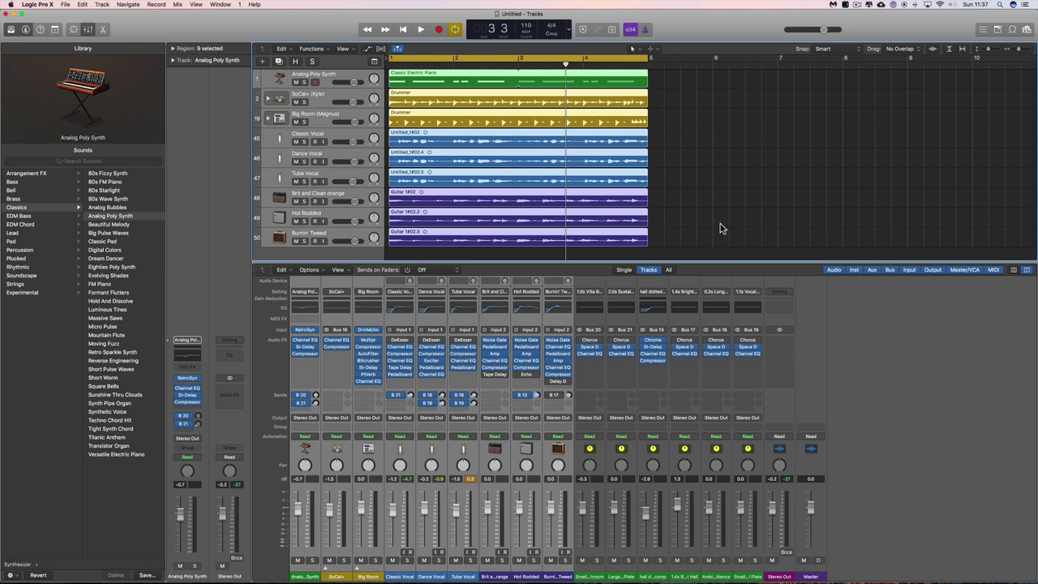
left_click(568, 472)
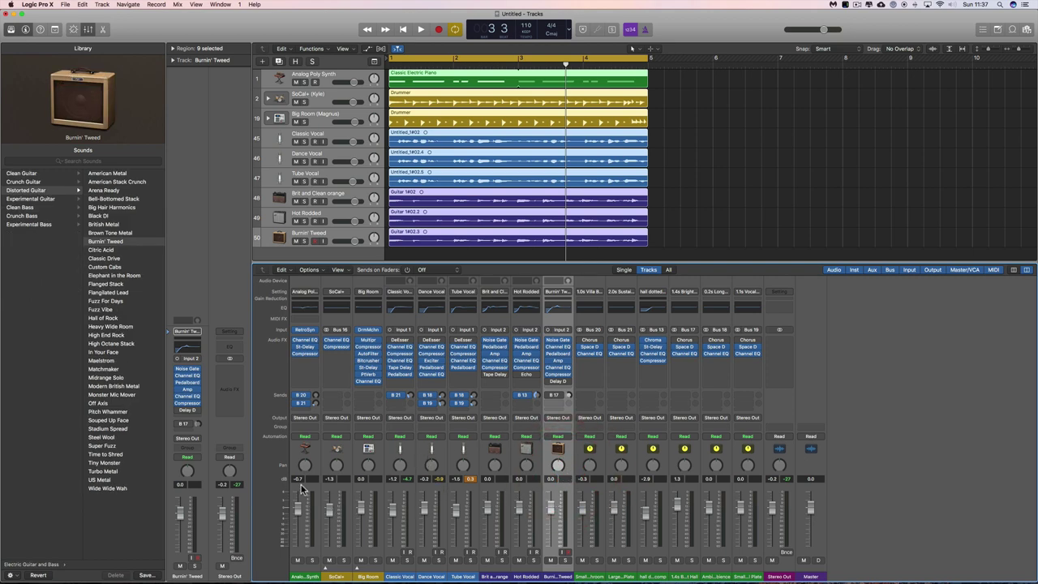
left_click(308, 491)
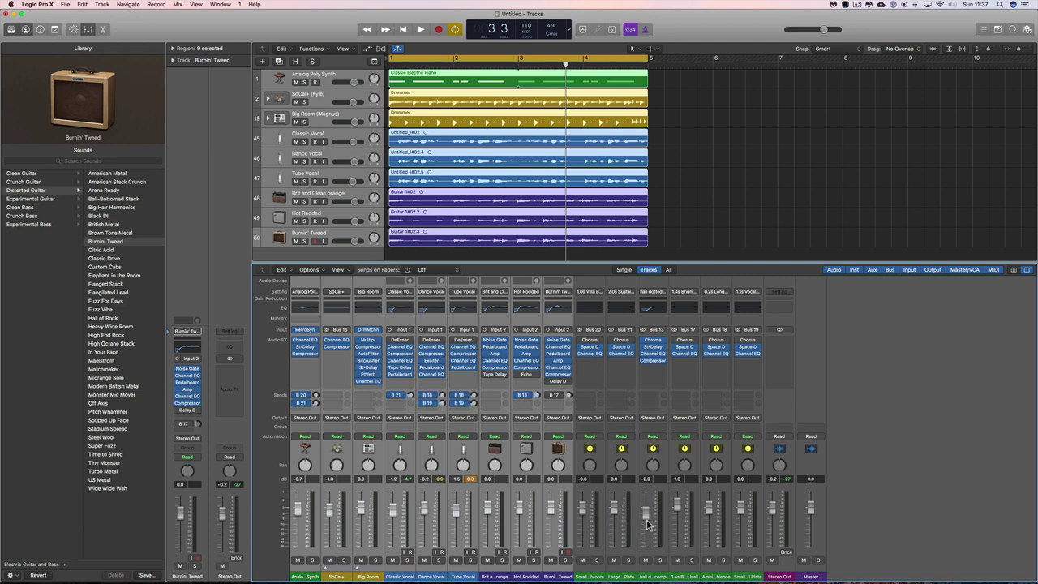
left_click(776, 512)
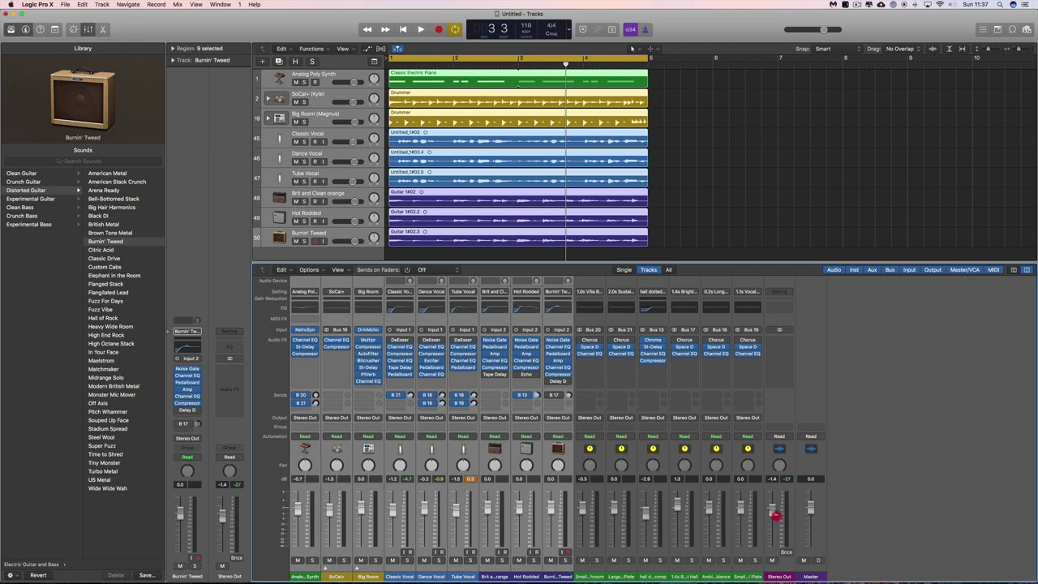
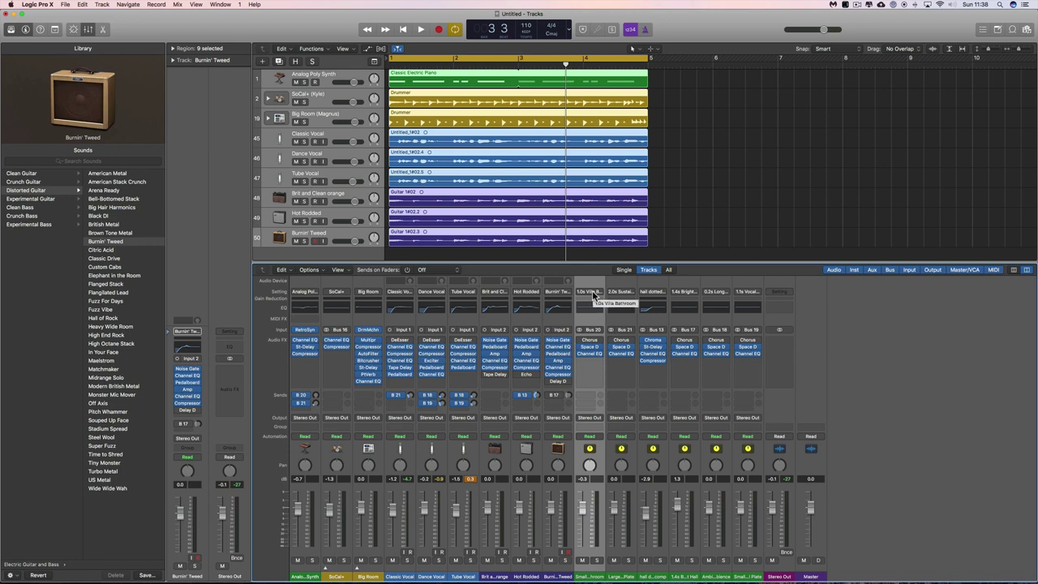
Examine the channel strip setting categories offered for the Small Room aux, including Multi-FX and Multi-Tap Delay
left_click(625, 553)
left_click(652, 555)
left_click(598, 568)
left_click(592, 295)
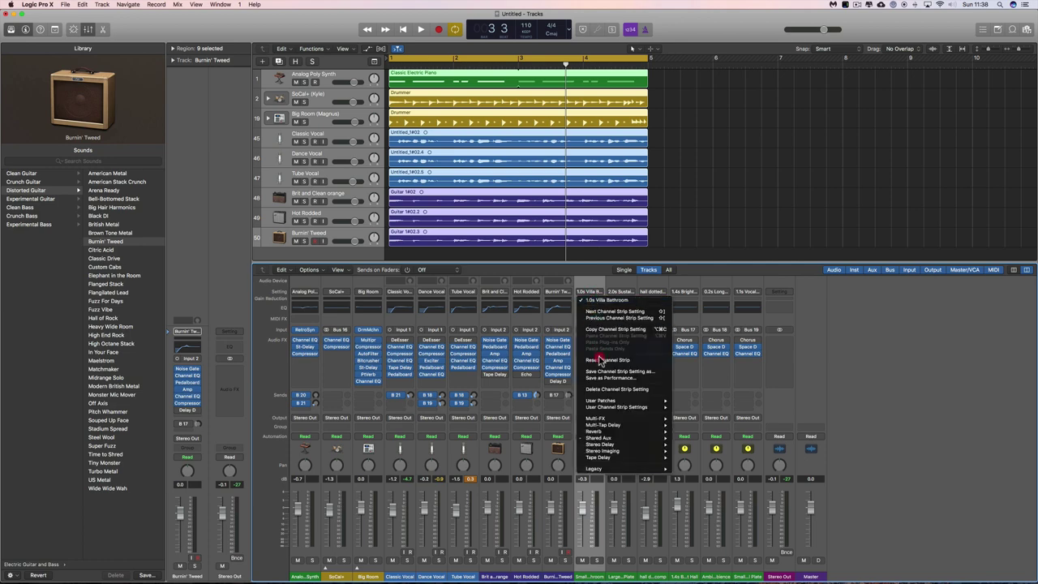
mouse_move(608, 418)
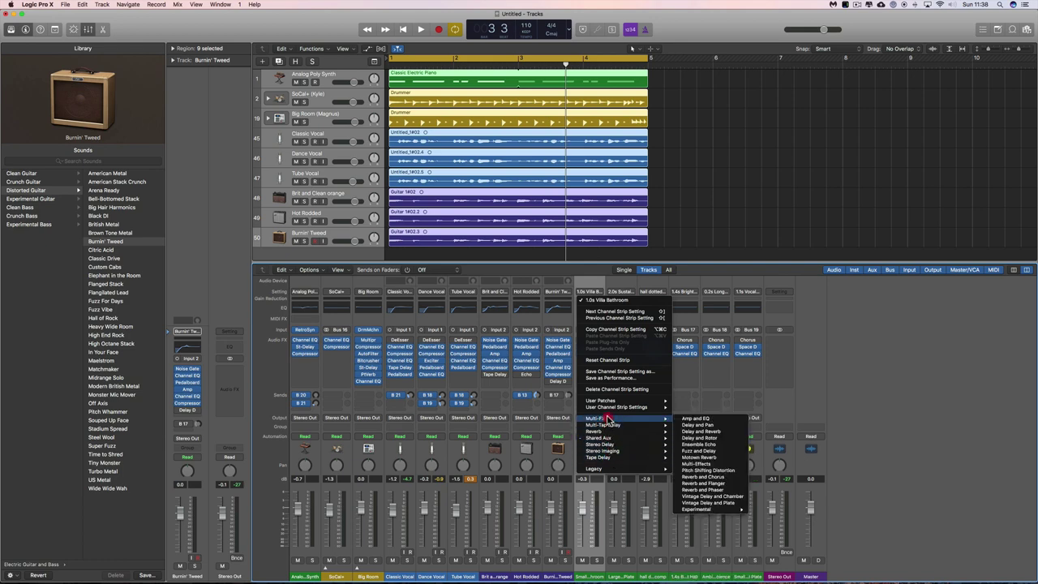
mouse_move(608, 452)
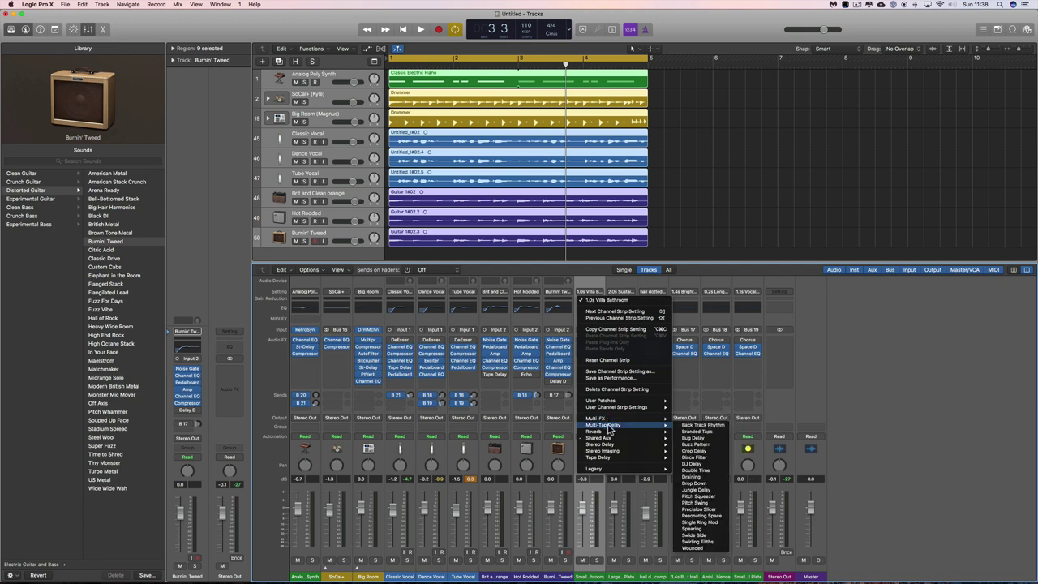
left_click(831, 428)
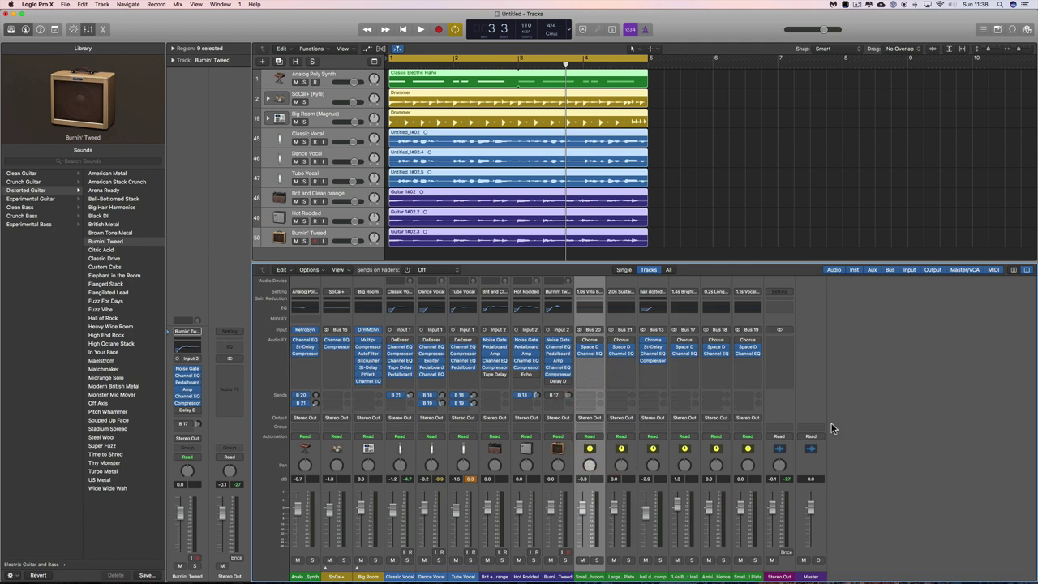
left_click(590, 291)
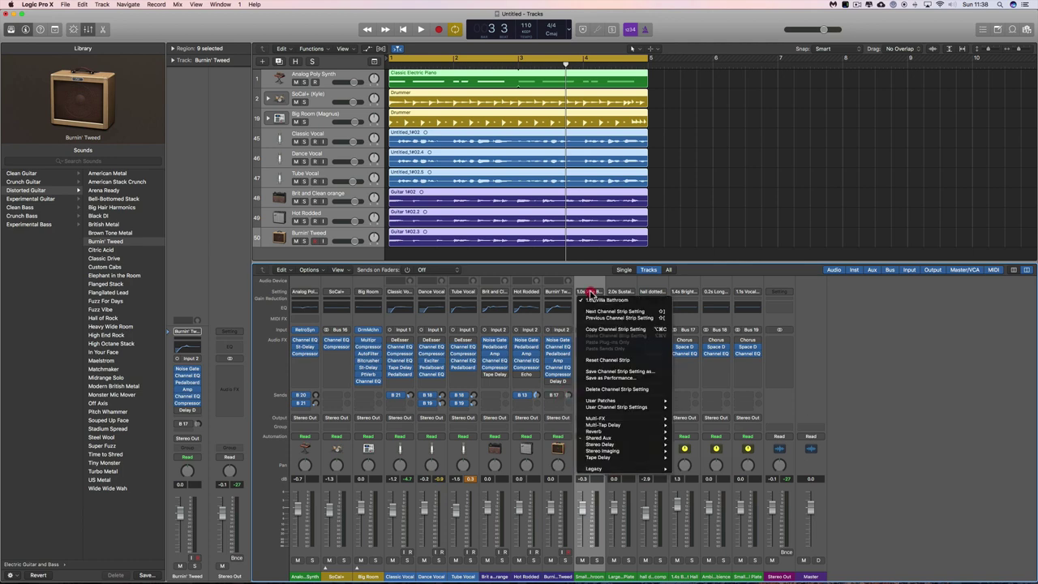
left_click(857, 419)
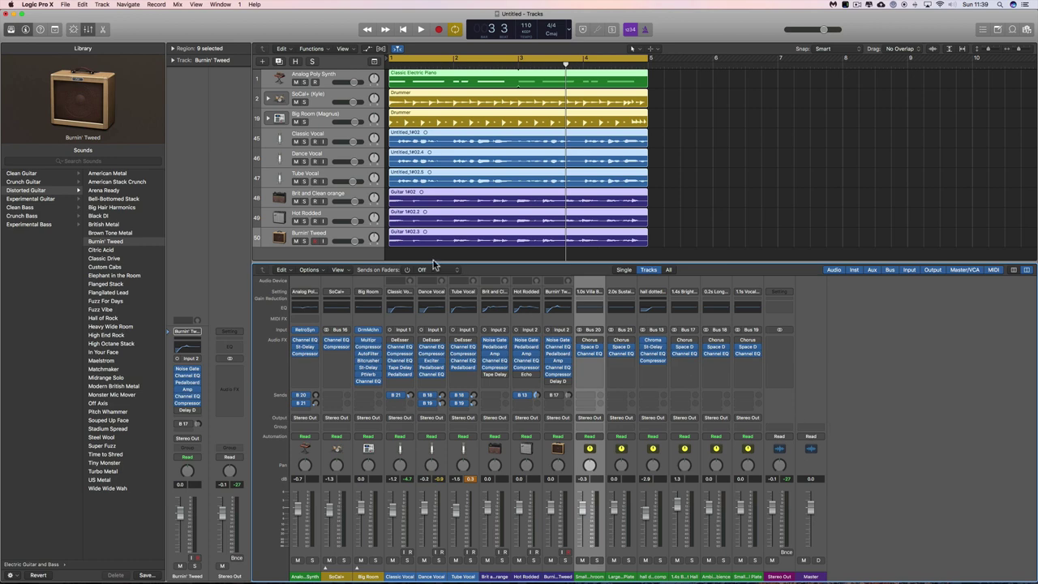
Select the Analog Poly Synth track and set its channel volume to 0.2 dB
left_click(333, 79)
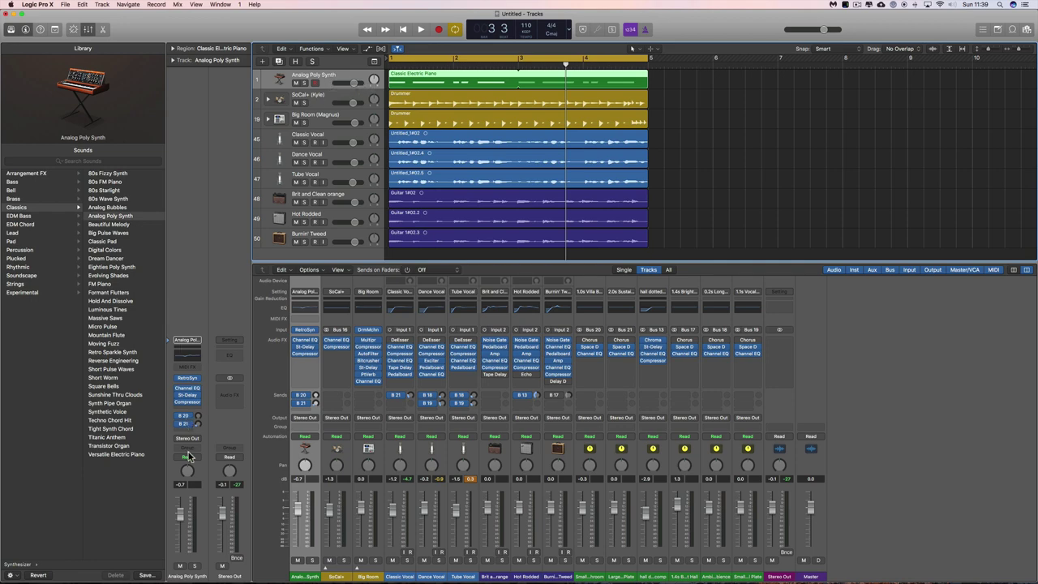
left_click_drag(298, 509, 297, 521)
left_click_drag(182, 519, 187, 505)
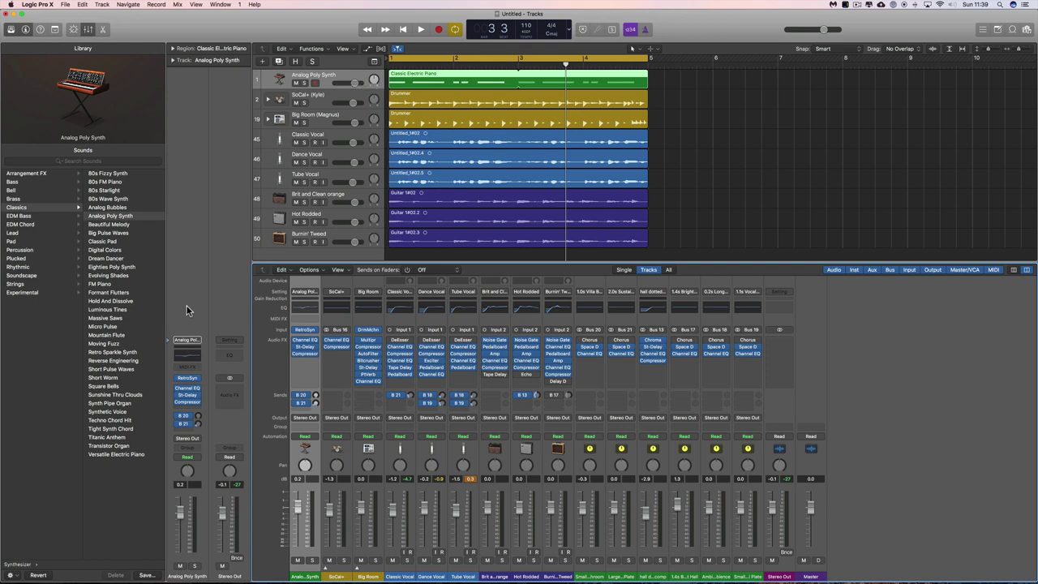
Check the Analog Poly Synth's output routing options and set the Stereo Out level to -0.2 dB
left_click(188, 441)
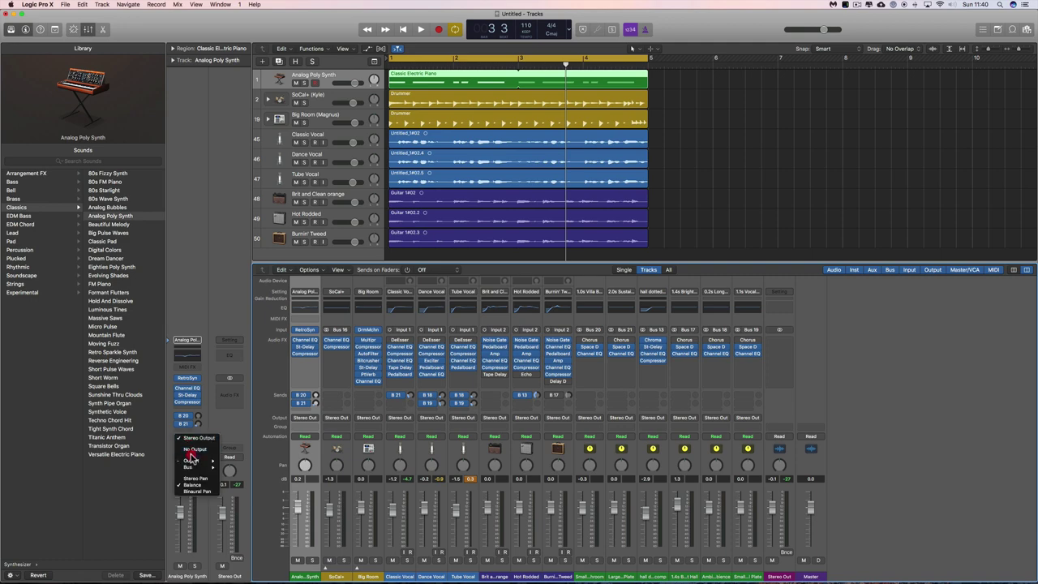
mouse_move(191, 462)
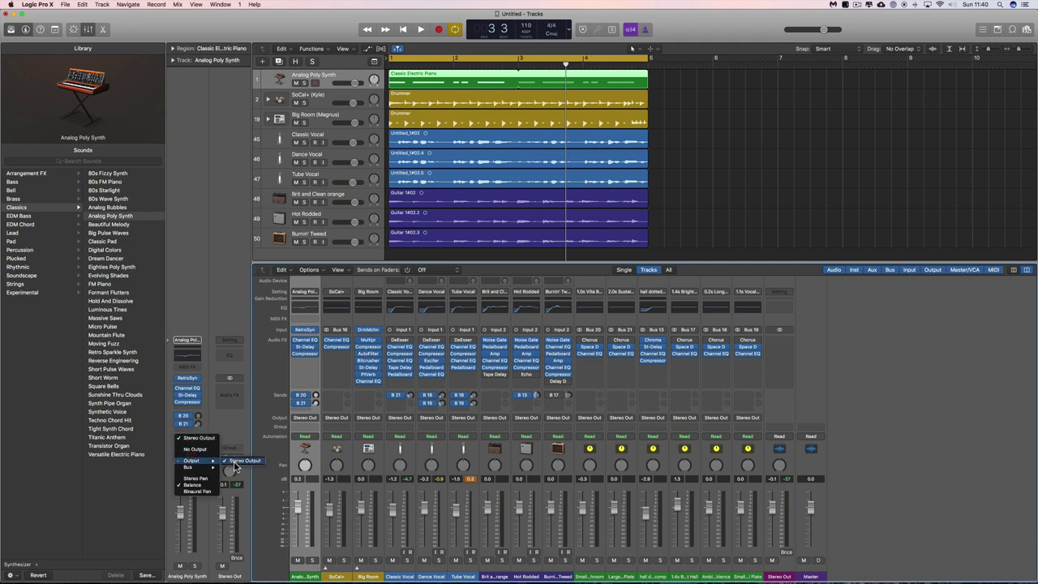
left_click(240, 461)
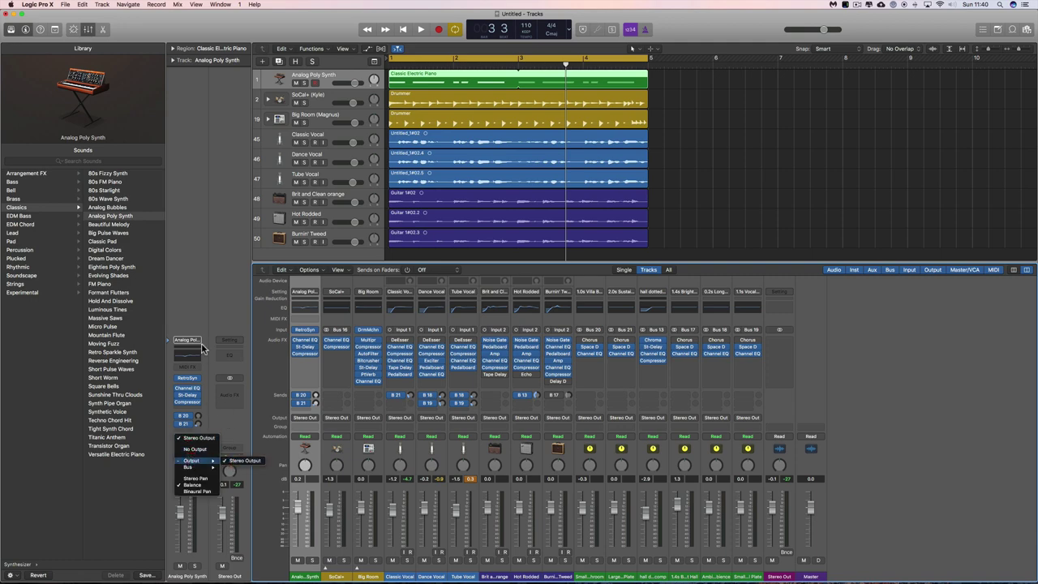
left_click(247, 437)
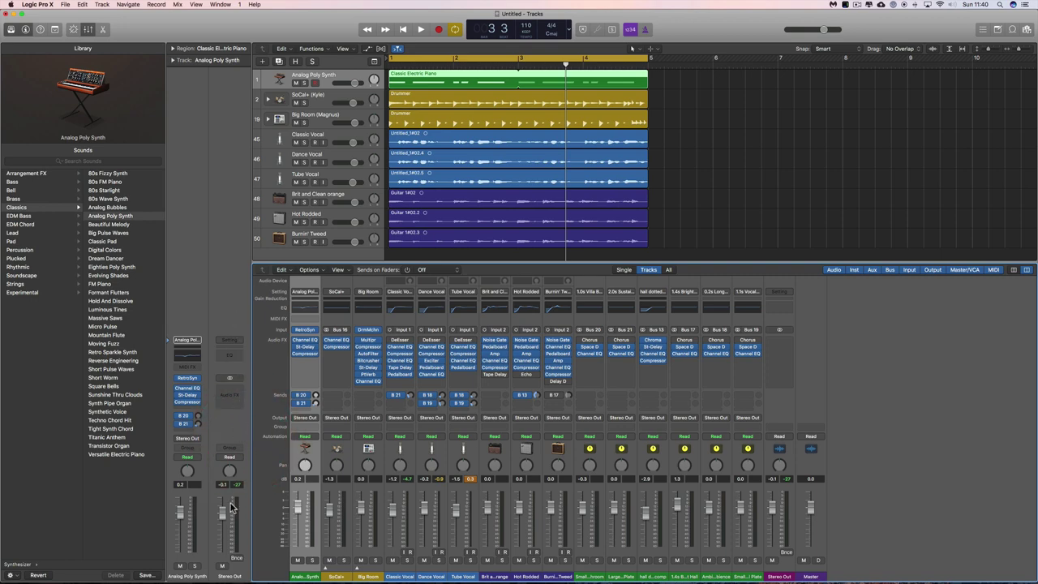
left_click_drag(231, 508, 228, 512)
left_click(227, 512)
Show the Bus 20 aux strip fed by the Analog Poly Synth's first send and set its volume to 0.2 dB
mouse_move(185, 419)
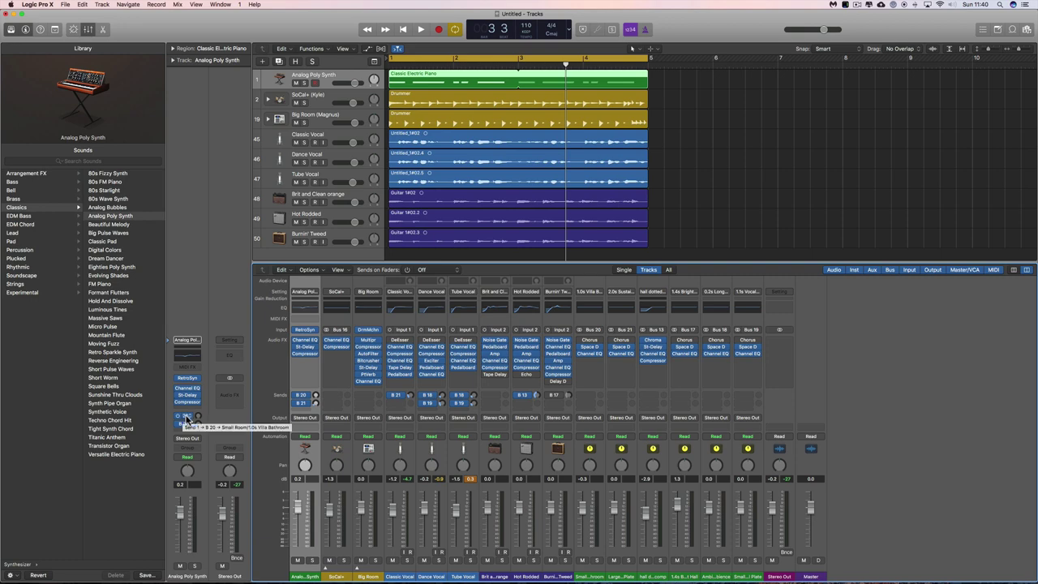
left_click(186, 418)
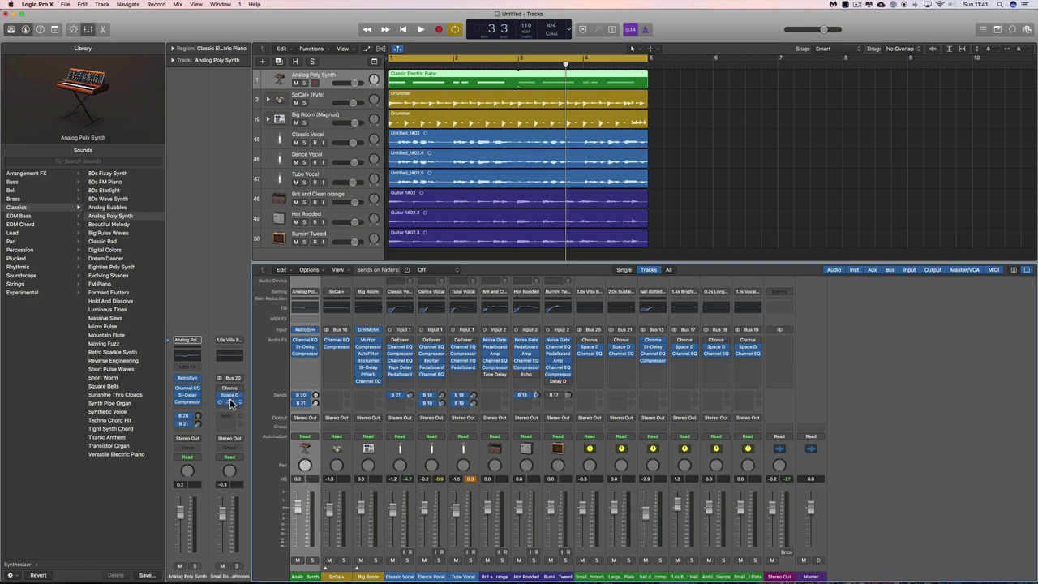
mouse_move(230, 517)
left_mouse_down()
mouse_move(237, 551)
mouse_move(241, 512)
left_mouse_up()
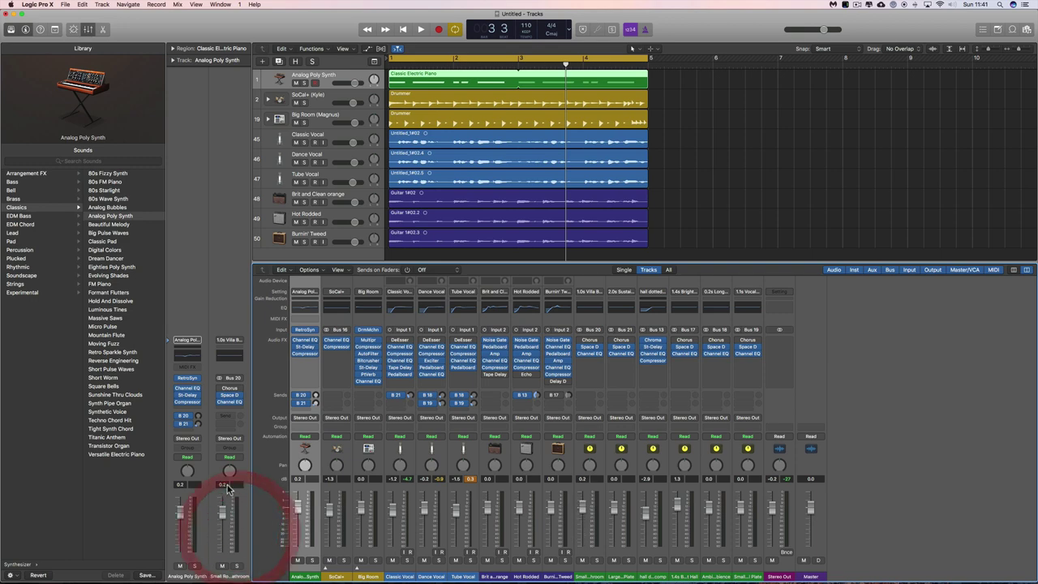
Examine the Small Room aux's channel strip settings and the matching Library categories, including the saved User Patches
left_click(217, 340)
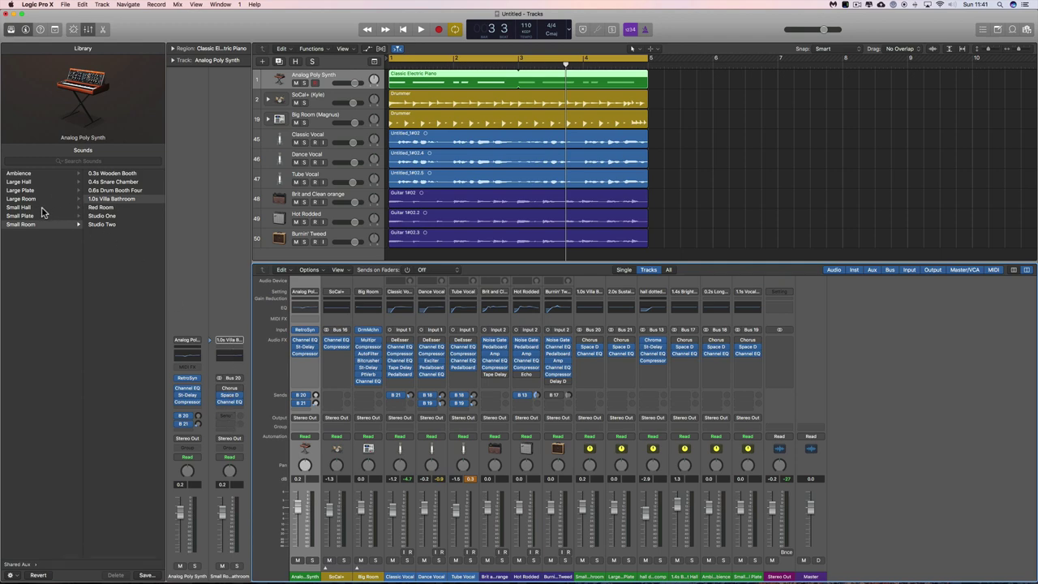
left_click(591, 294)
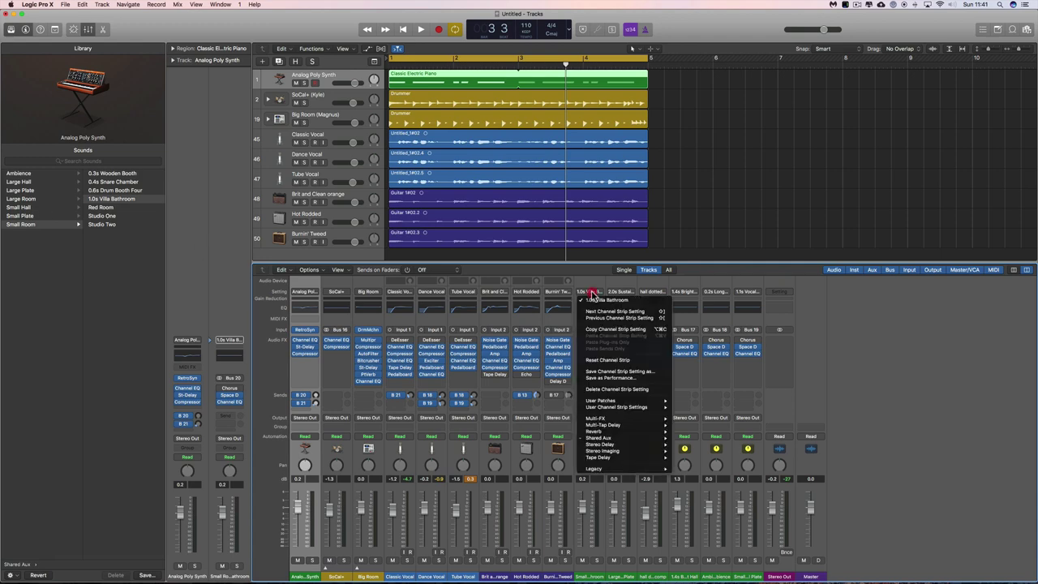
mouse_move(601, 419)
left_click(217, 332)
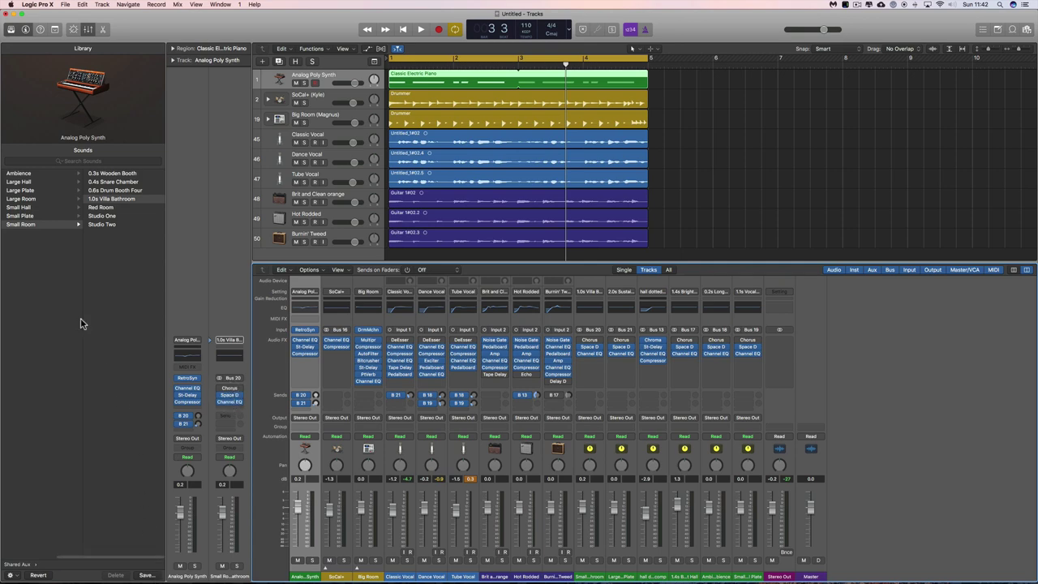
scroll(36, 192, "left", 3)
scroll(36, 192, "left", 2)
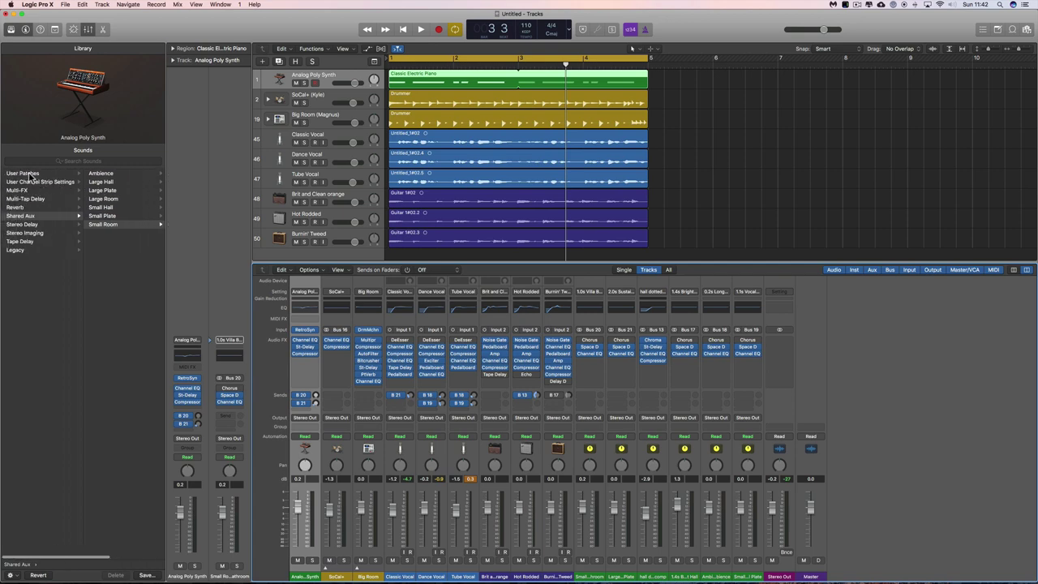
left_click(70, 174)
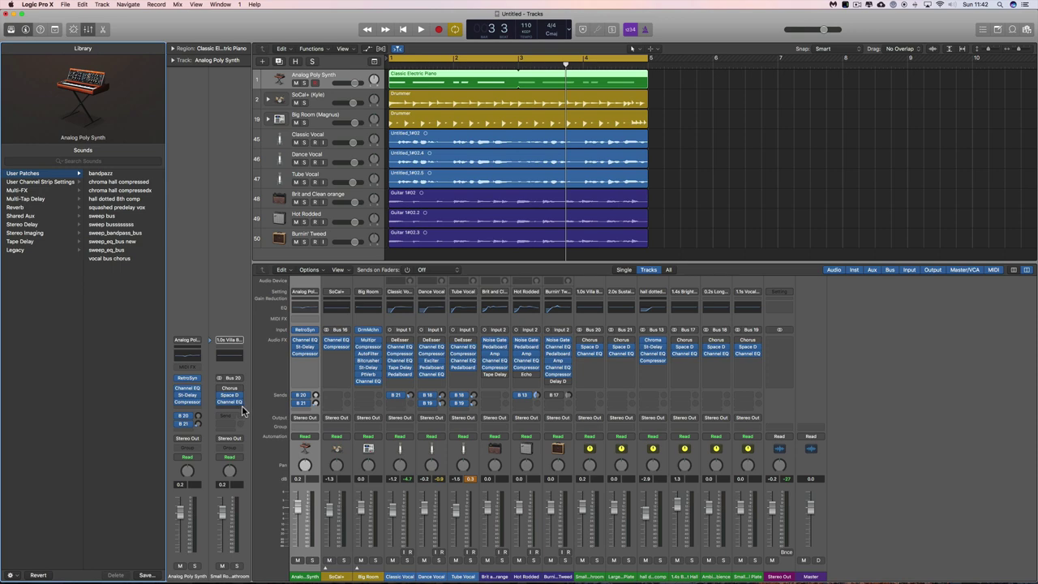
Show the Bus 21 aux strip fed by the Classic Vocal track's send, view its Large Plate presets, and return to the track's own patches
left_click(332, 134)
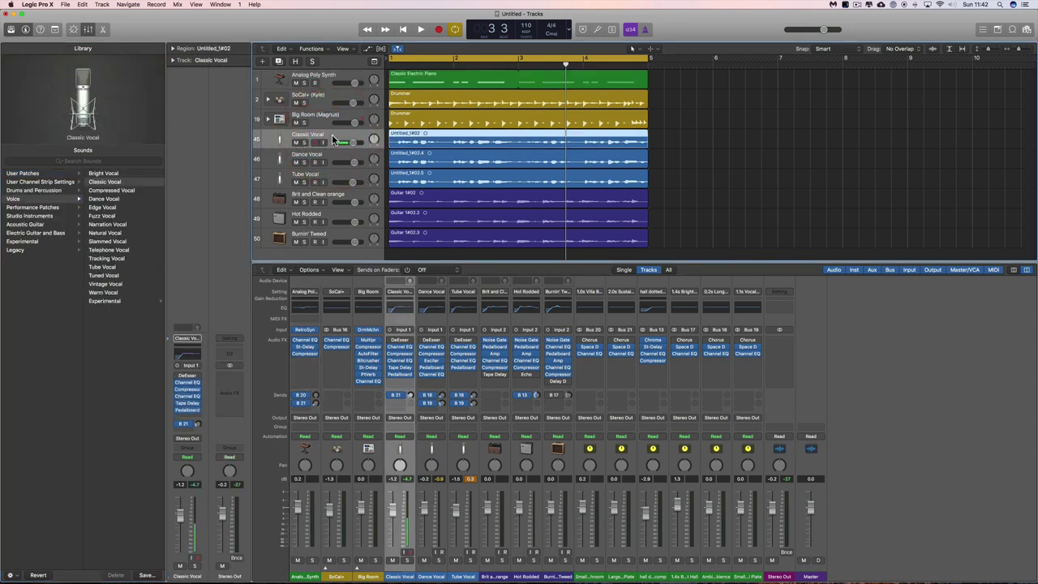
mouse_move(186, 428)
left_click(186, 427)
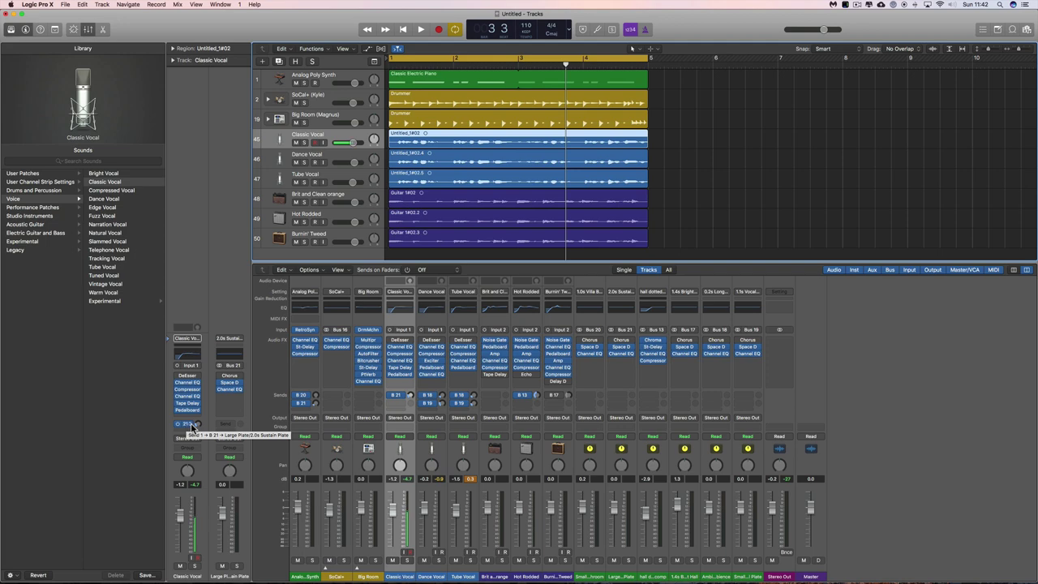
left_click(213, 339)
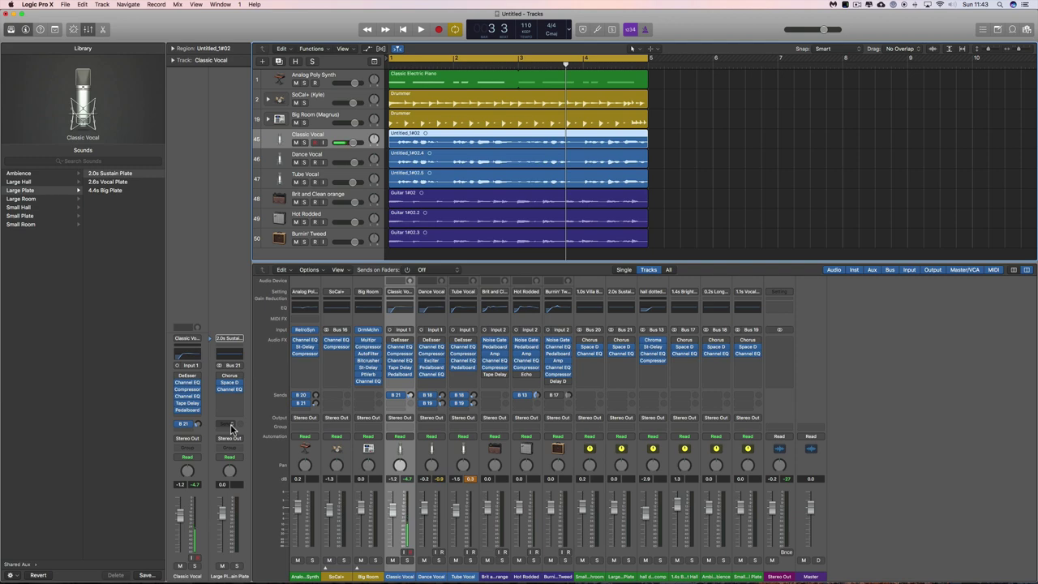
left_click(169, 341)
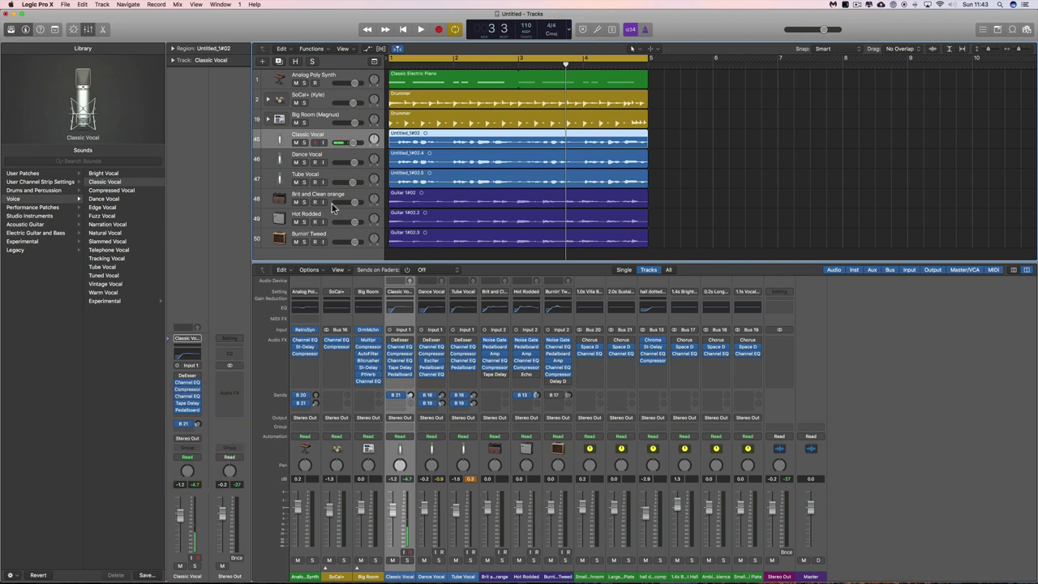
Select the six aux channel strips from Small Room to Small Plate in the mixer and create arrangement tracks for them
left_click(328, 78)
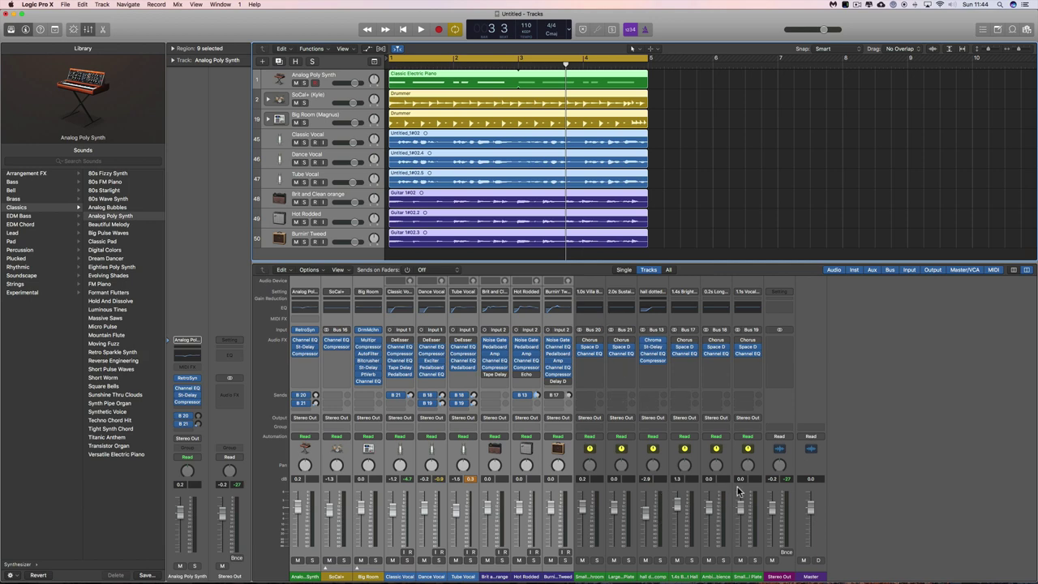
left_click(598, 554)
left_click(748, 554, "shift")
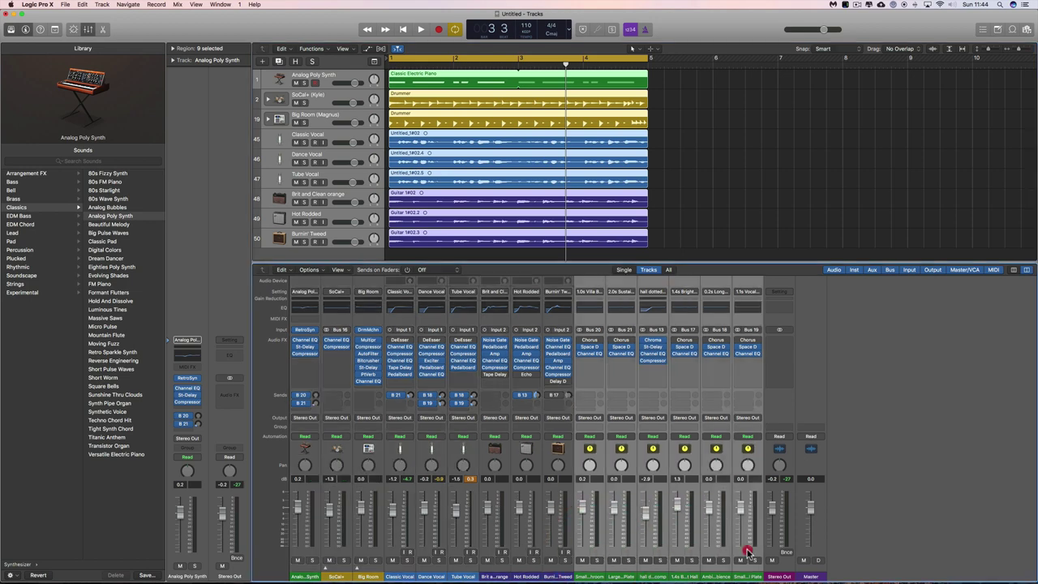
left_click(342, 236)
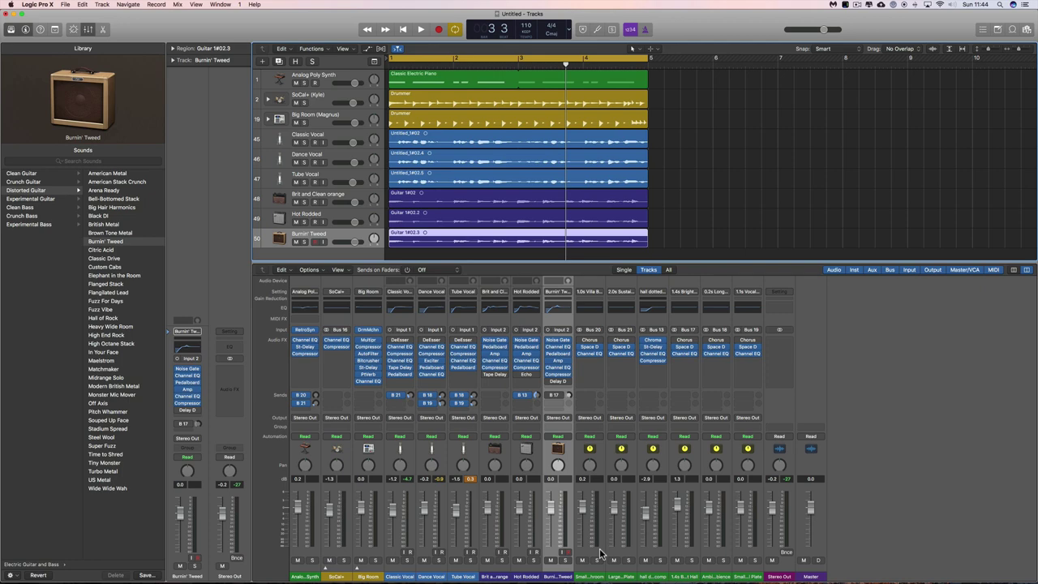
left_click_drag(600, 553, 748, 551)
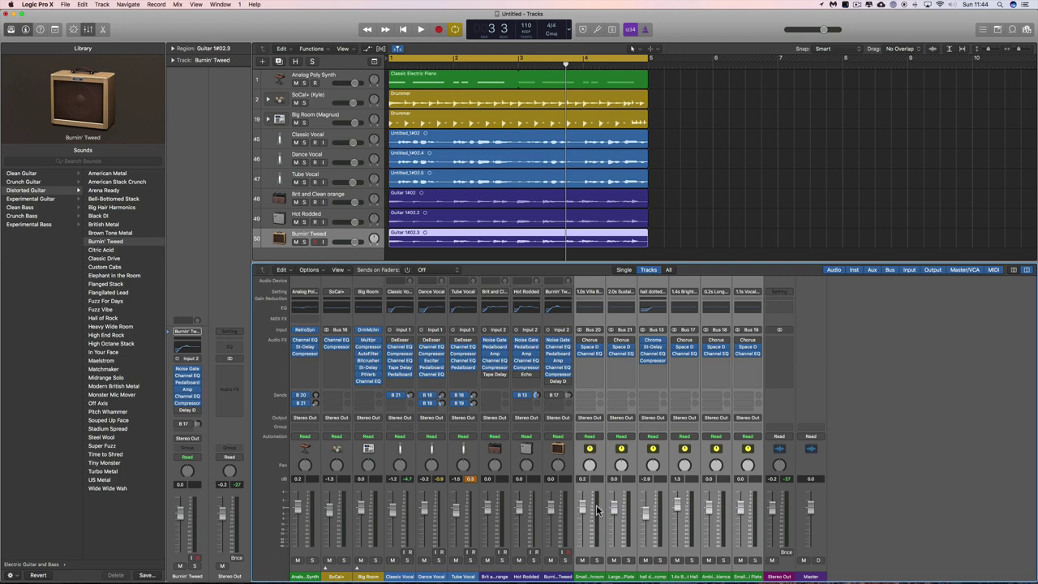
right_click(645, 462)
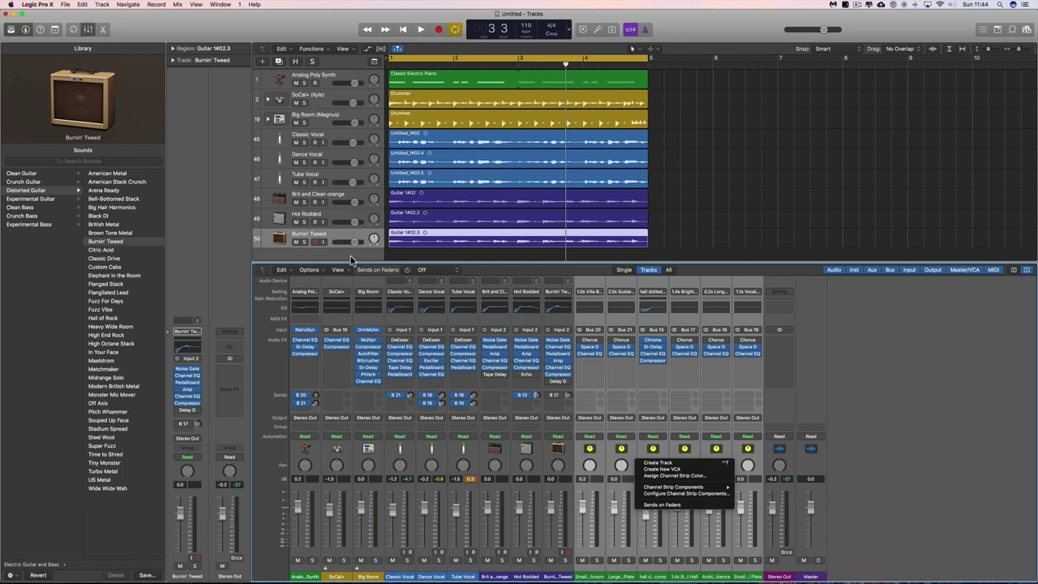
left_click(686, 463)
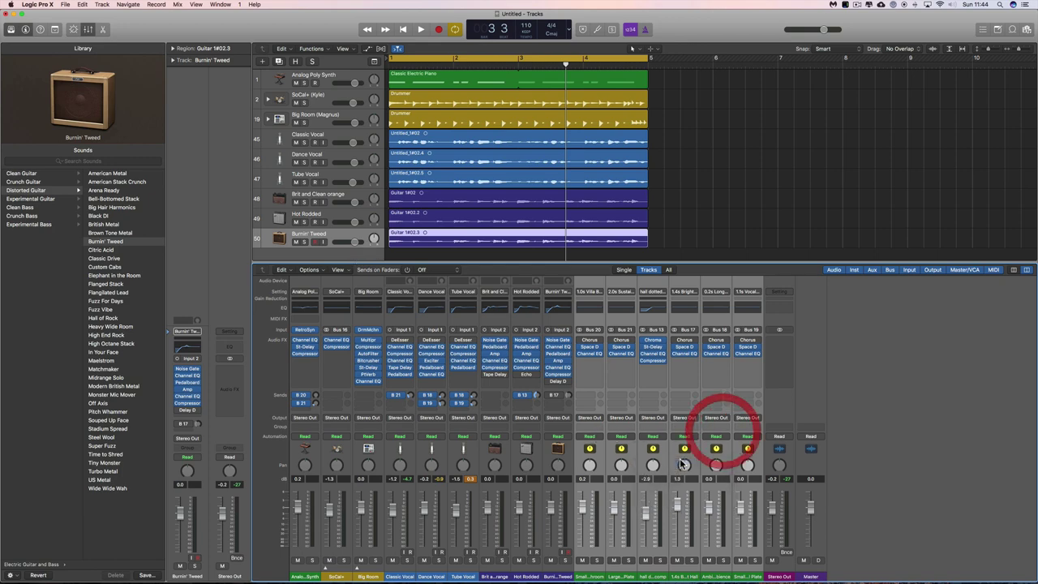
scroll(400, 215, "down", 5)
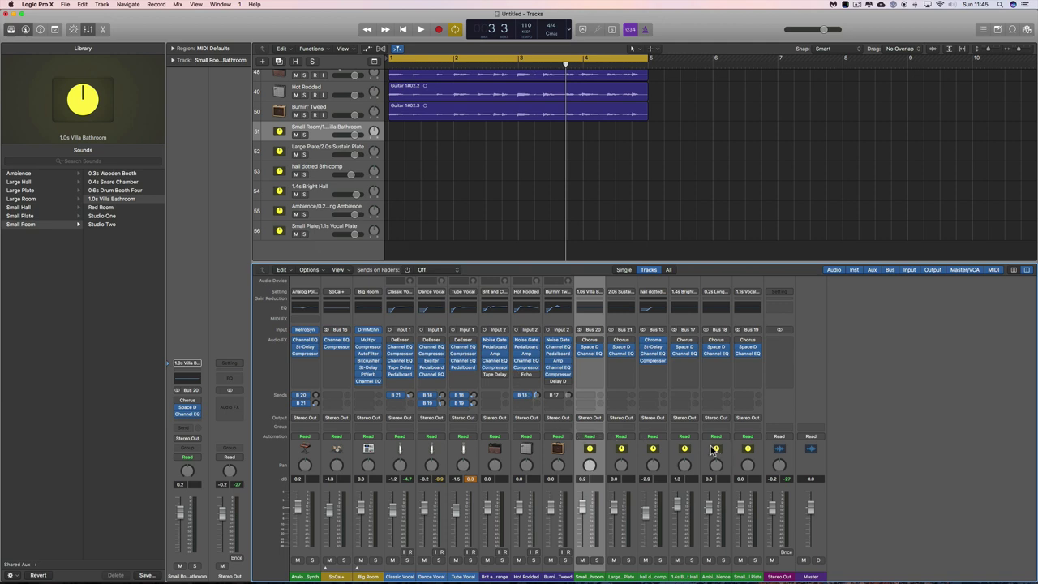
Select the new aux tracks and their mixer strips in turn to compare how they correspond, finishing on the Small Room aux
left_click(317, 148)
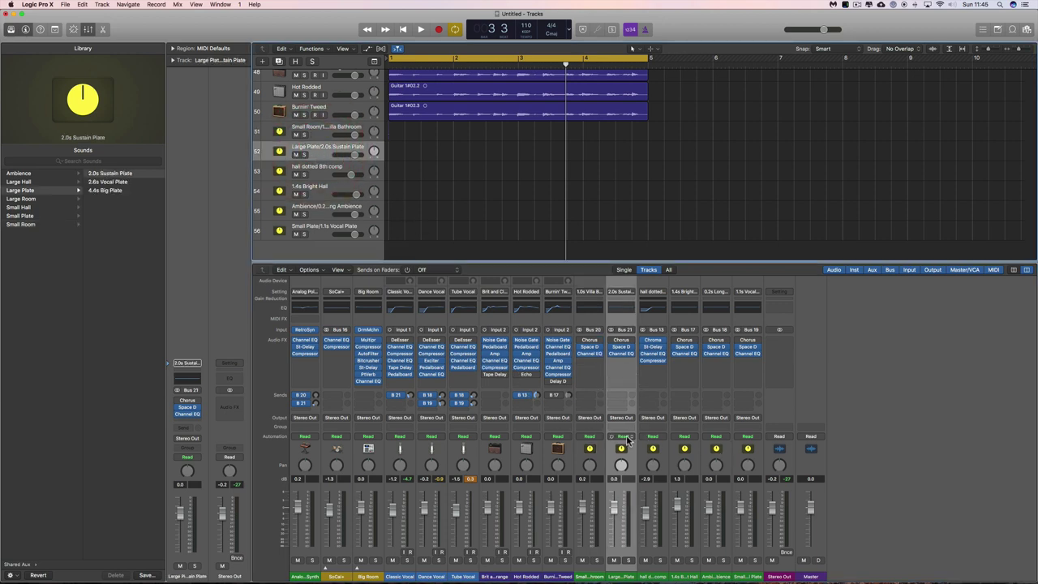
left_click(328, 172)
left_click(318, 189)
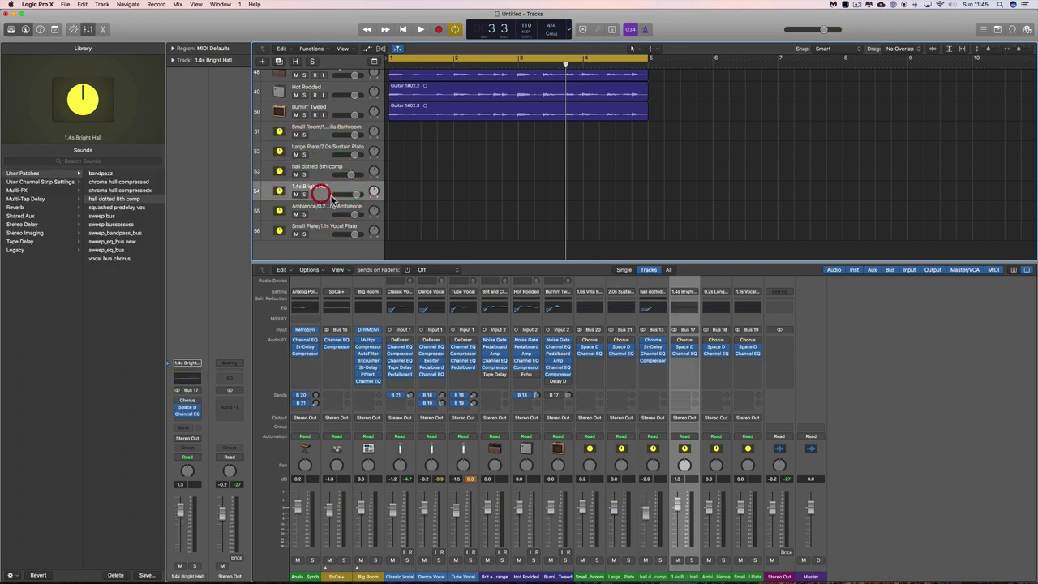
left_click(718, 553)
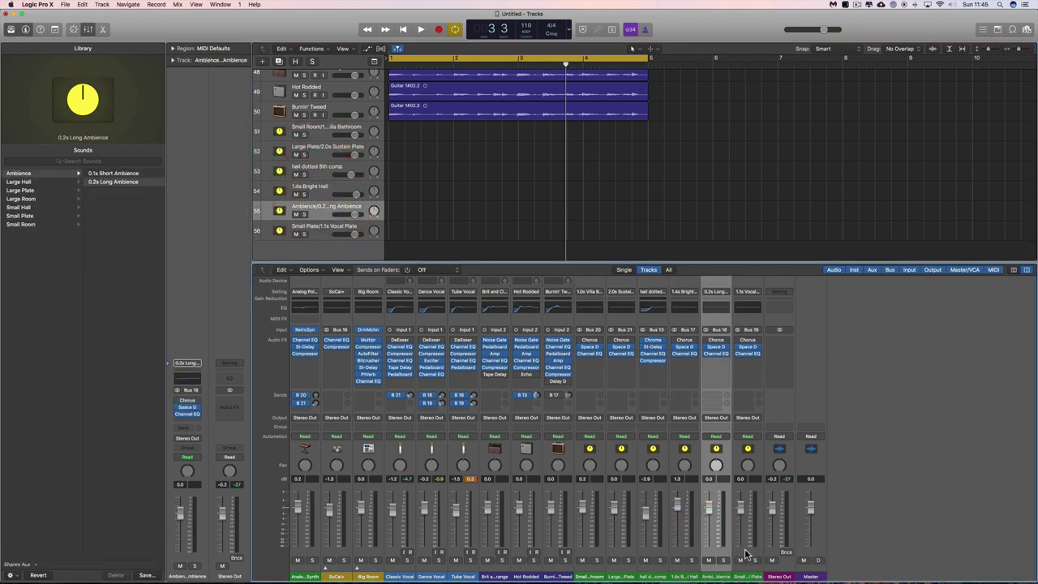
left_click(745, 553)
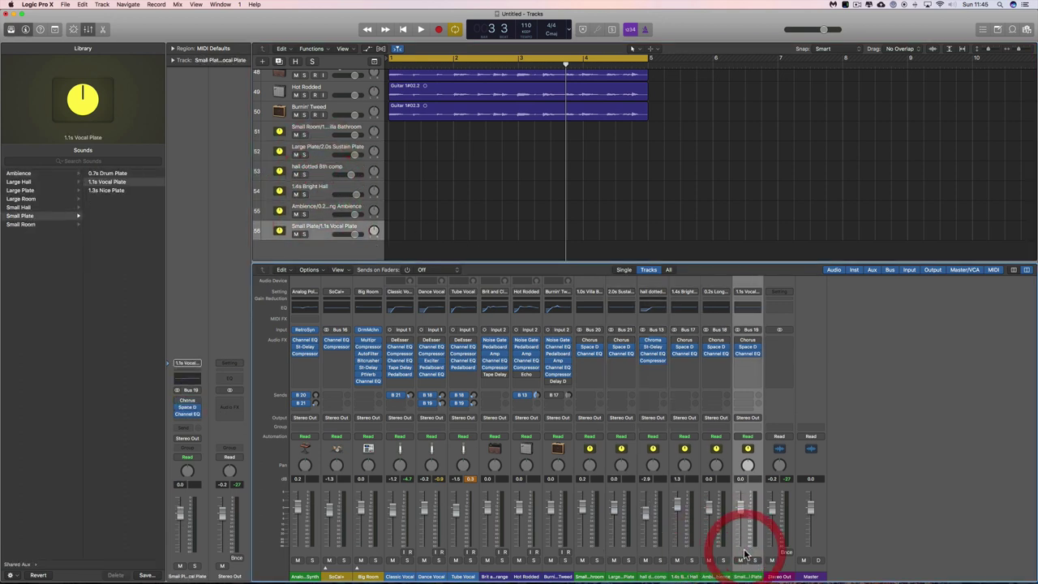
left_click(592, 566, "shift")
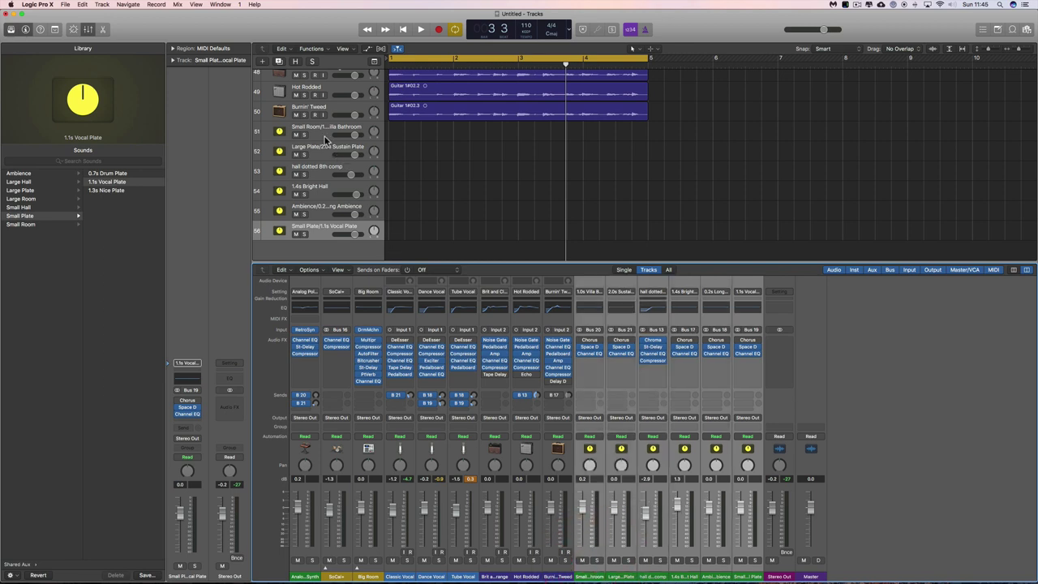
left_click(449, 167)
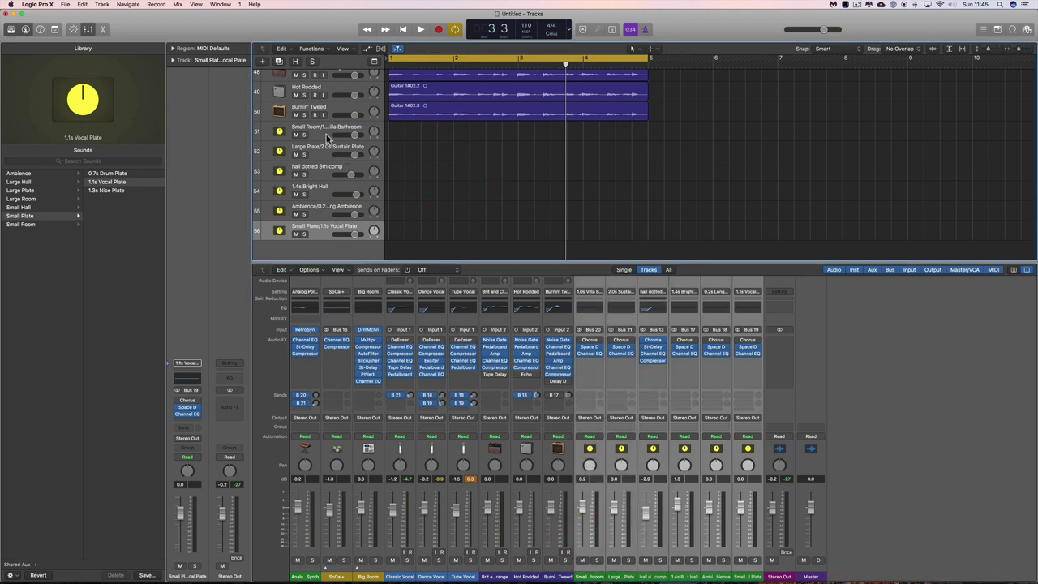
left_click(622, 557)
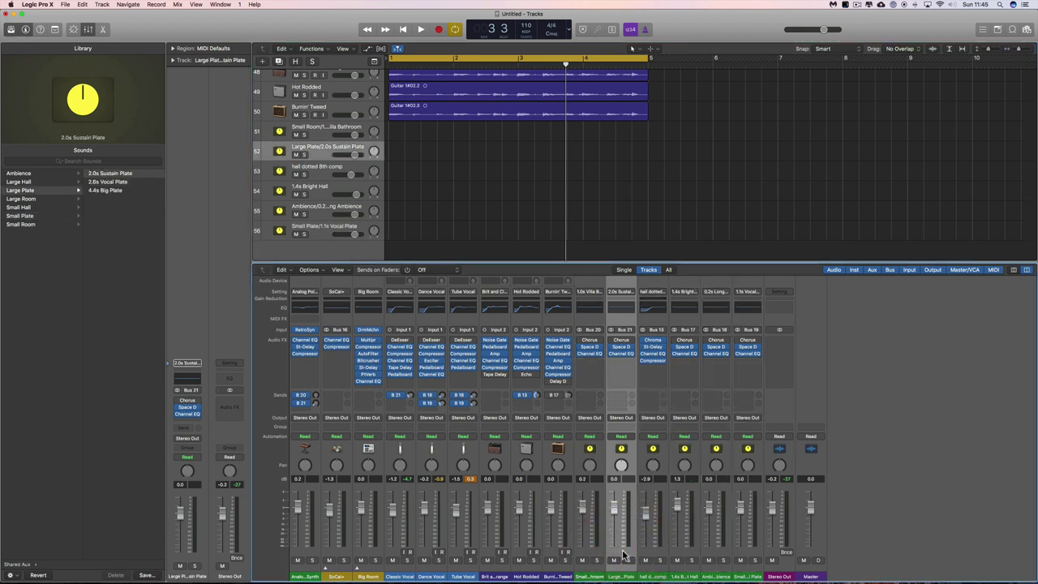
left_click(596, 555)
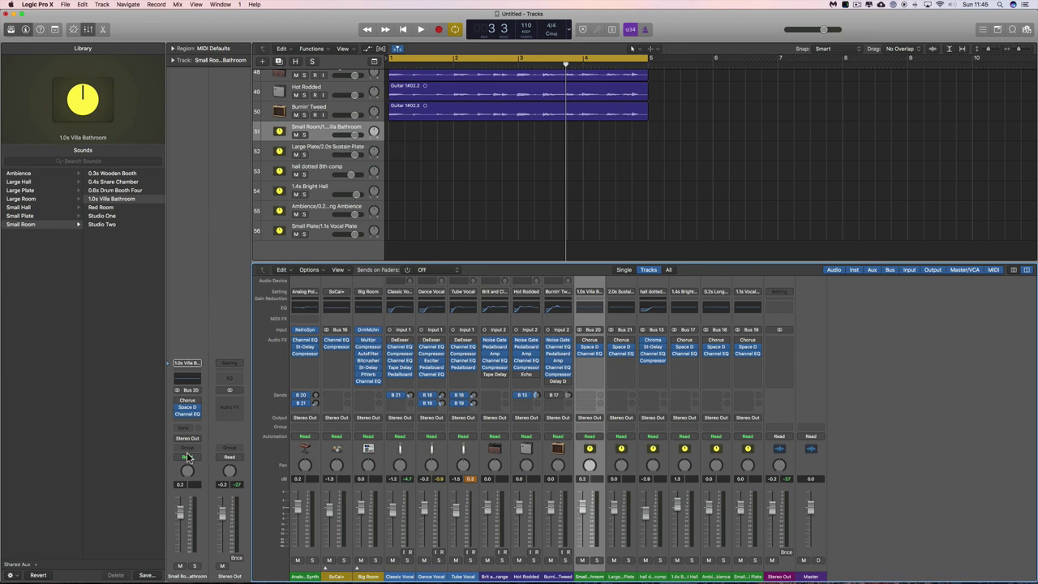
Try moving the Small Room aux's volume fader and reset it to 0.0 dB
left_click_drag(585, 508, 585, 517)
left_click_drag(182, 520, 187, 509)
left_click(186, 508, "alt")
left_click(593, 558)
Switch from the Analog Poly Synth channel to the Small Room aux and set the aux's volume to -0.1 dB
left_click(308, 493)
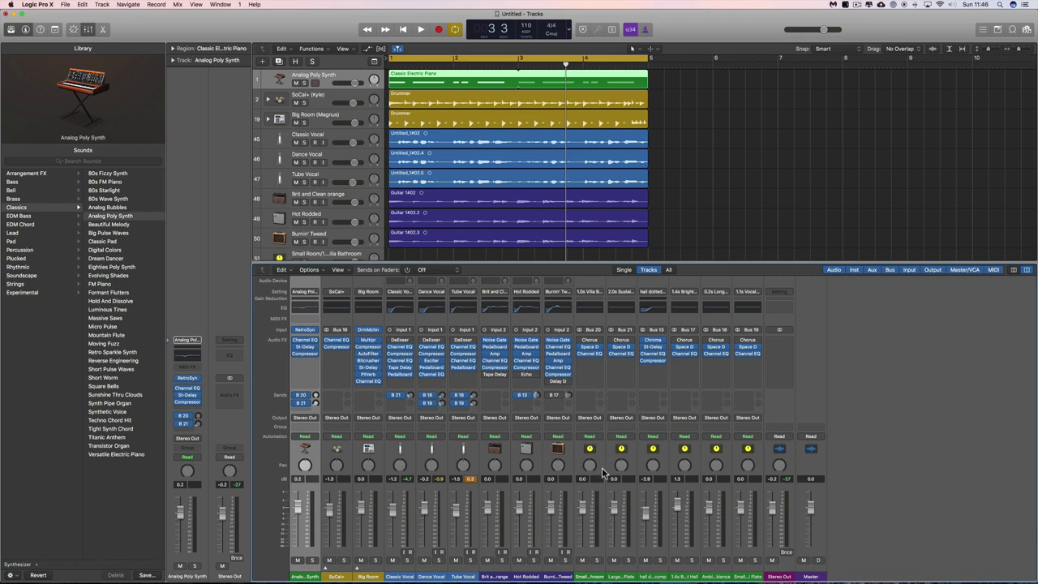
left_click(591, 450)
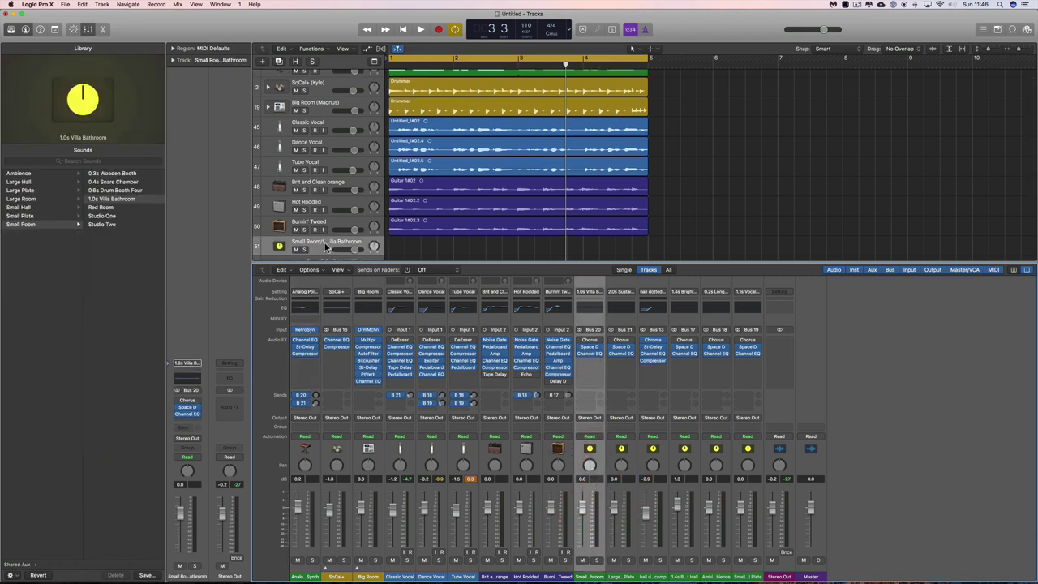
scroll(333, 203, "down", 2)
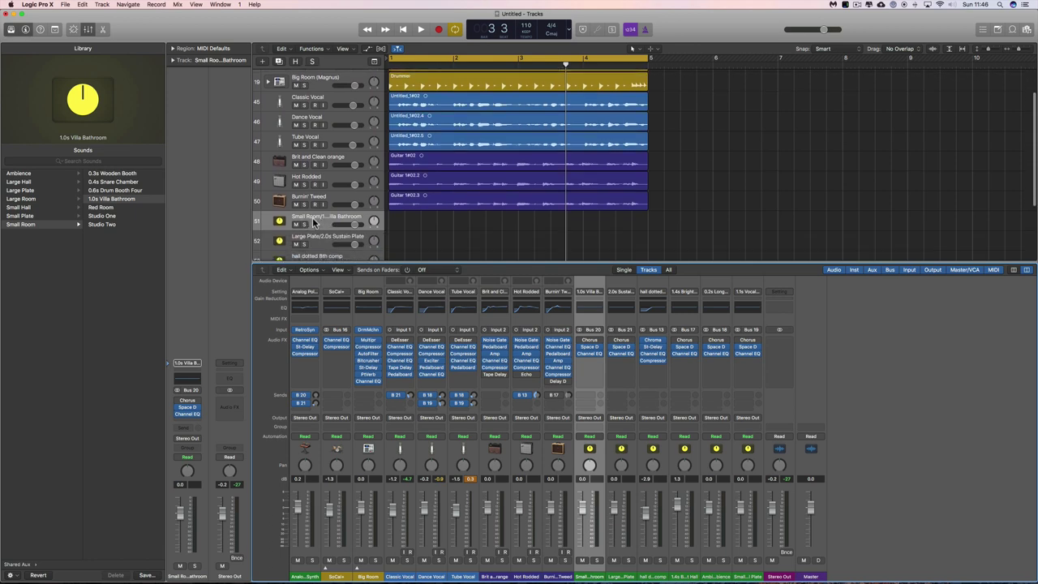
left_click_drag(186, 511, 185, 504)
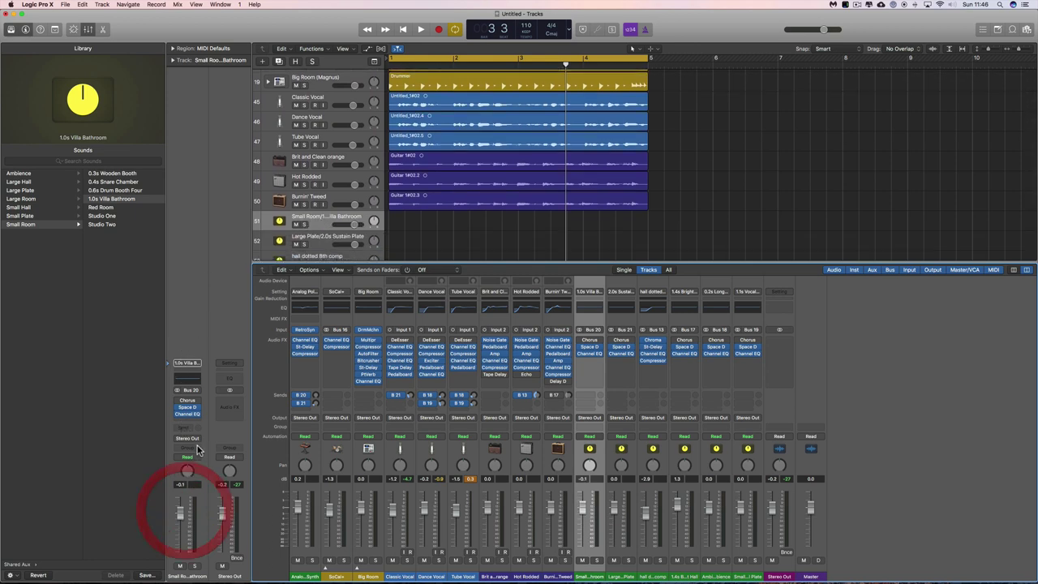
Replace the Chorus effect on the Small Room aux with a Compressor, adjust its compression knobs, and hide the plug-in window
mouse_move(194, 405)
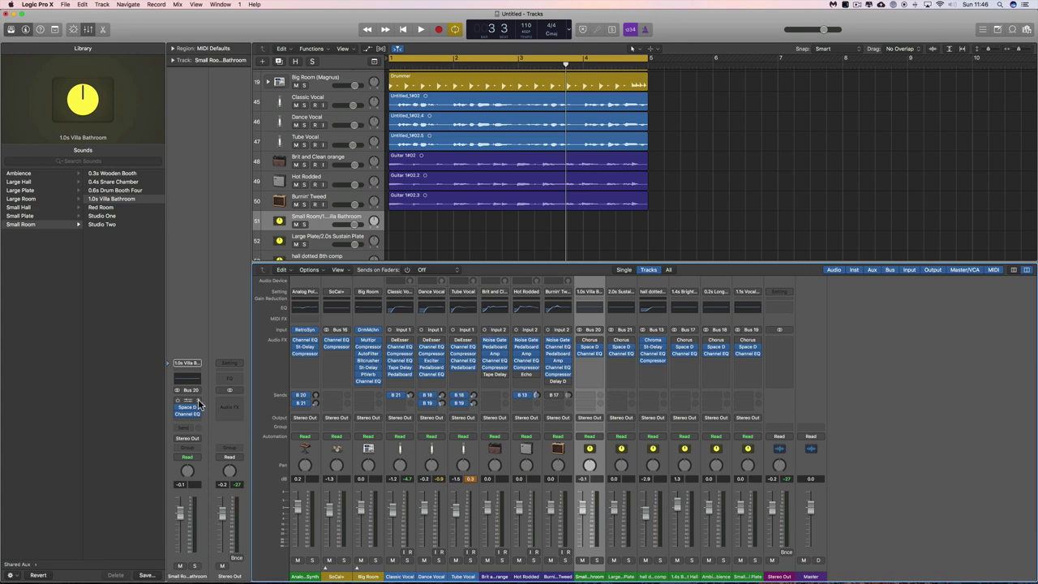
left_click(198, 401)
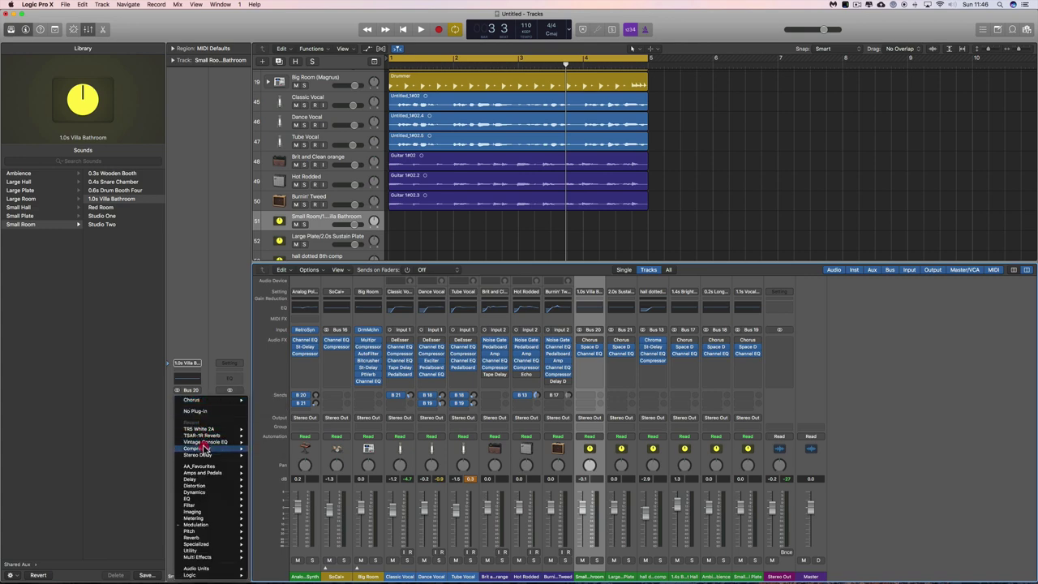
mouse_move(207, 448)
left_click(263, 450)
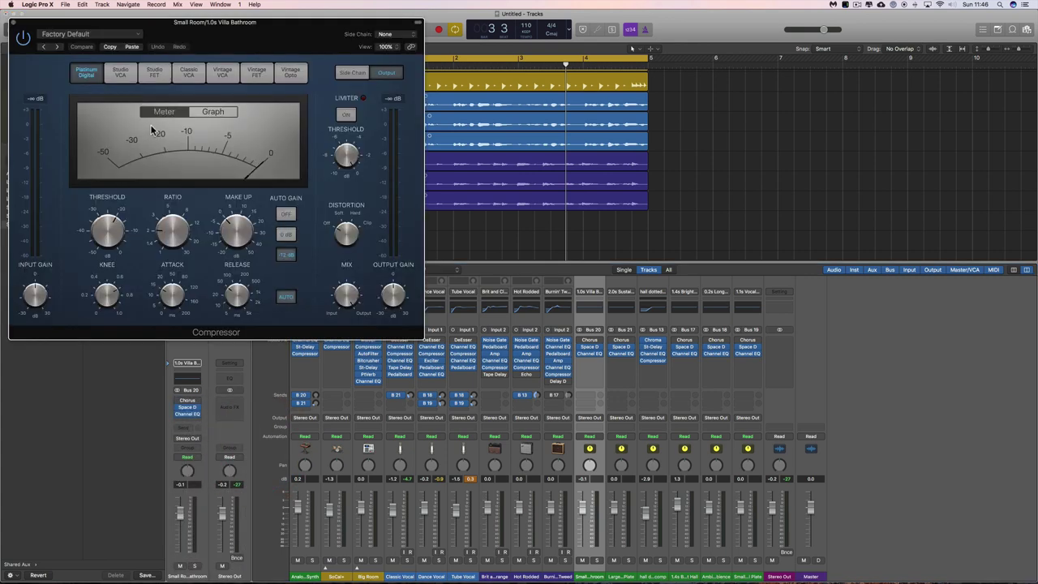
left_click_drag(171, 22, 452, 143)
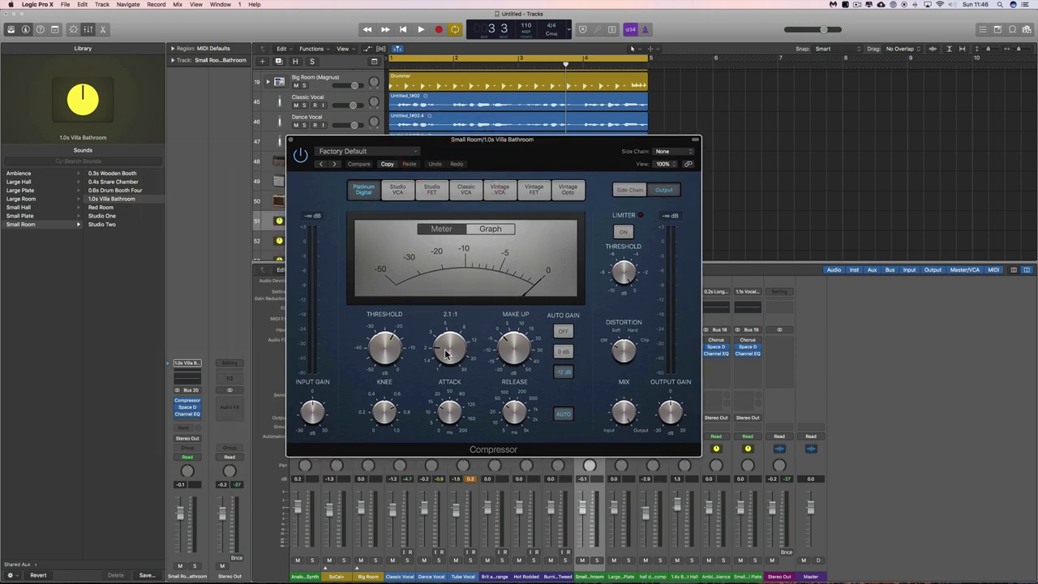
left_click_drag(445, 349, 448, 343)
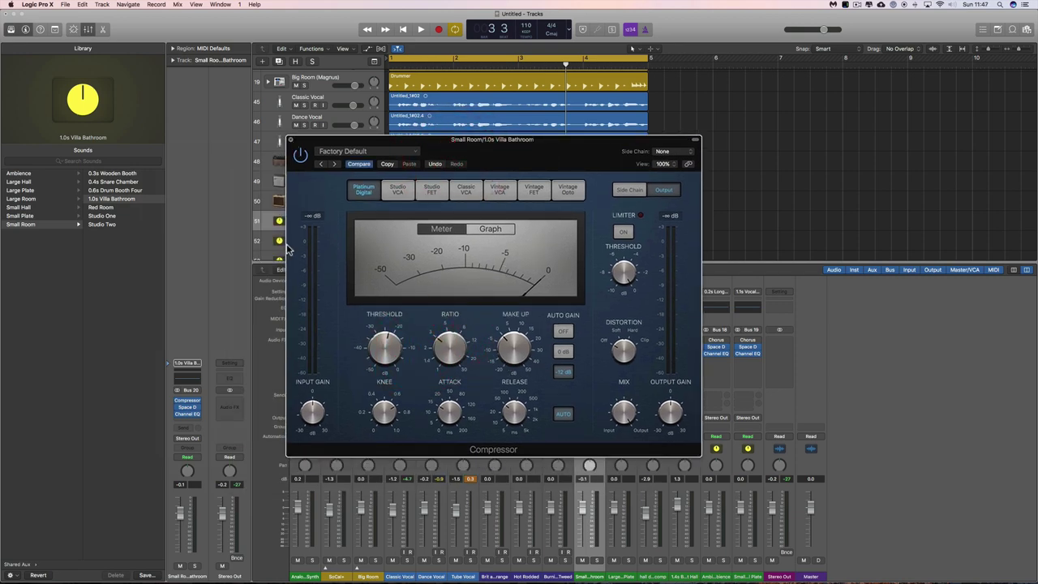
key("v")
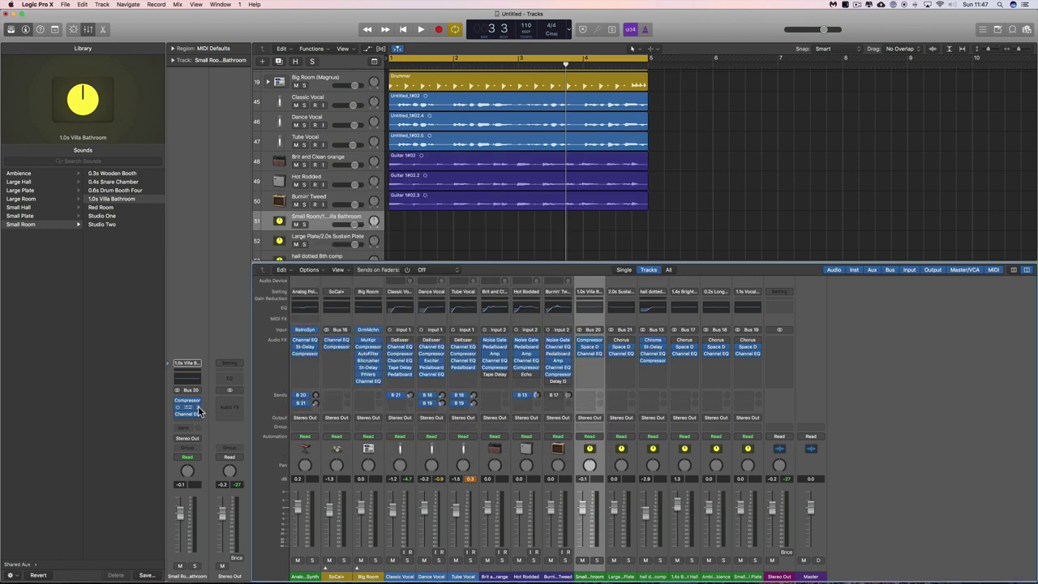
Replace the Space Designer on the Small Room aux with a stereo Stereo Delay and load its 1/8 Note preset
left_click(199, 412)
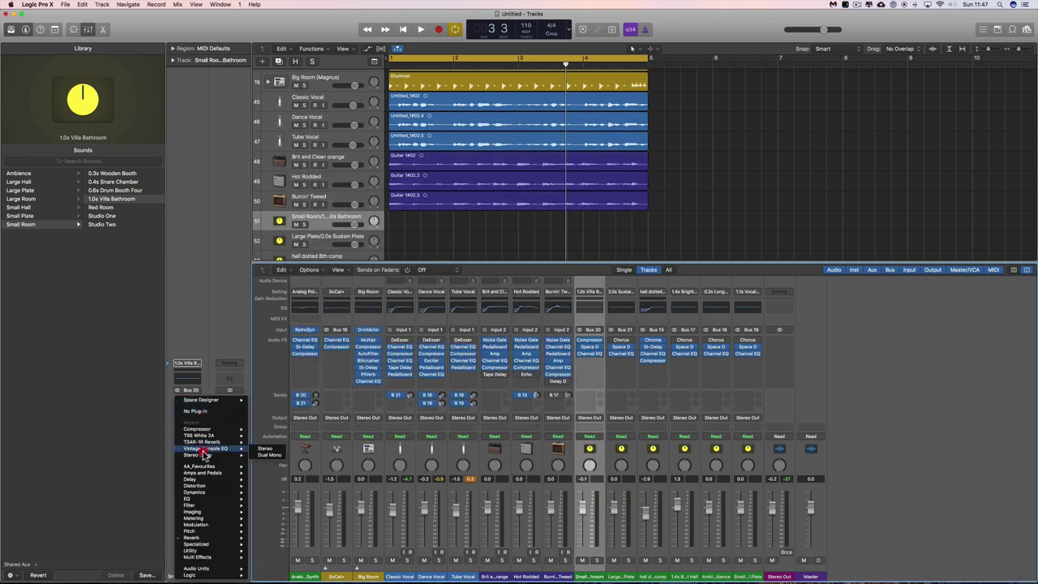
mouse_move(207, 455)
left_click(266, 460)
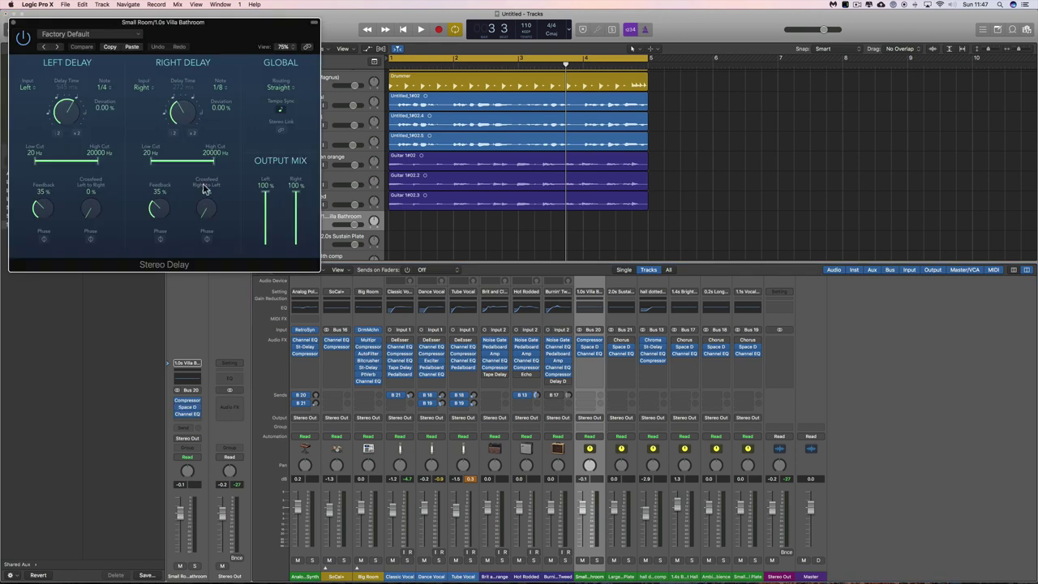
left_click_drag(184, 37, 411, 114)
left_click(288, 120)
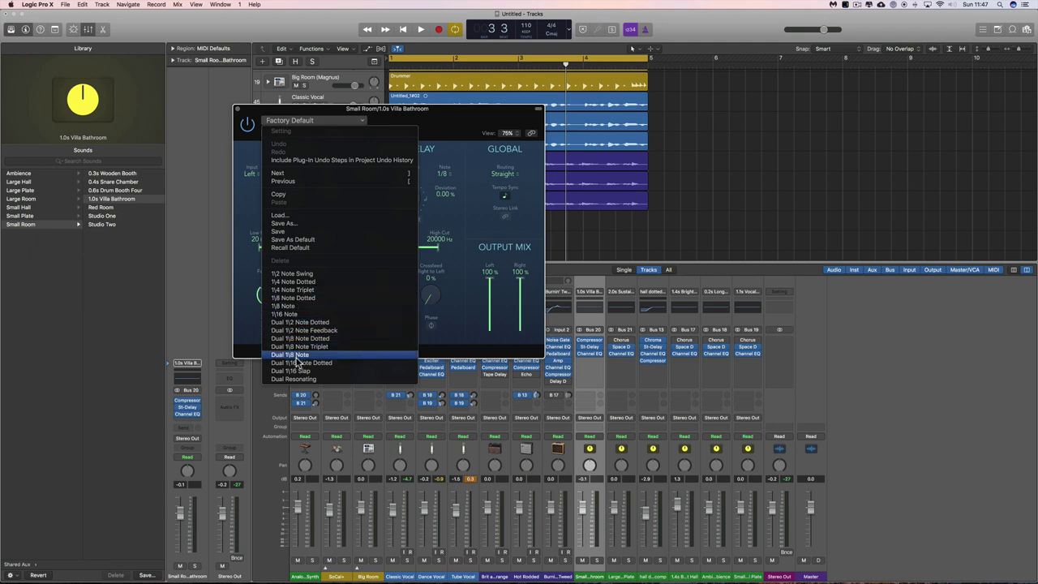
left_click(292, 307)
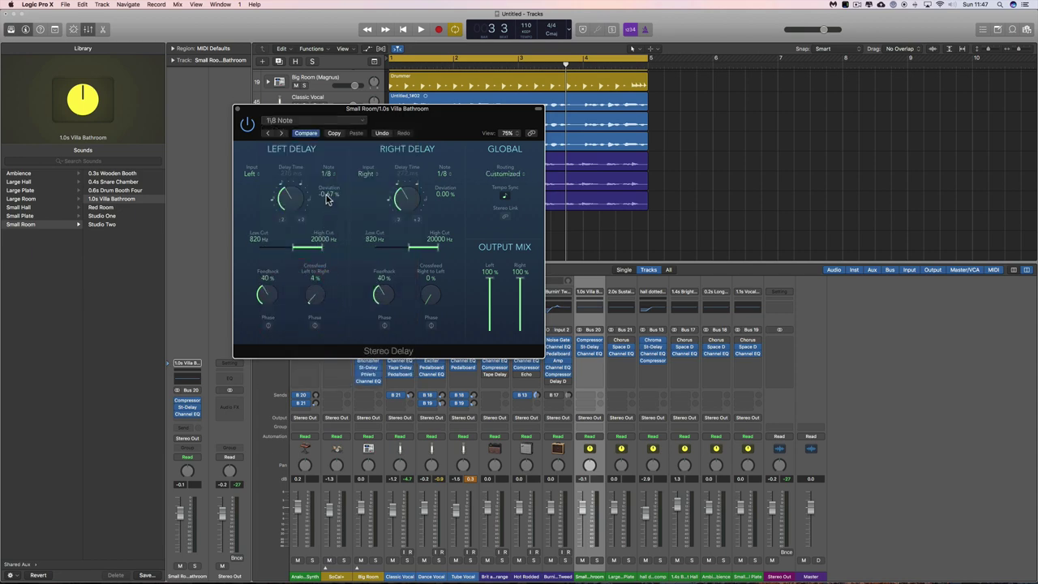
Set the note value of both the left and right delays to 1/4
left_click(329, 175)
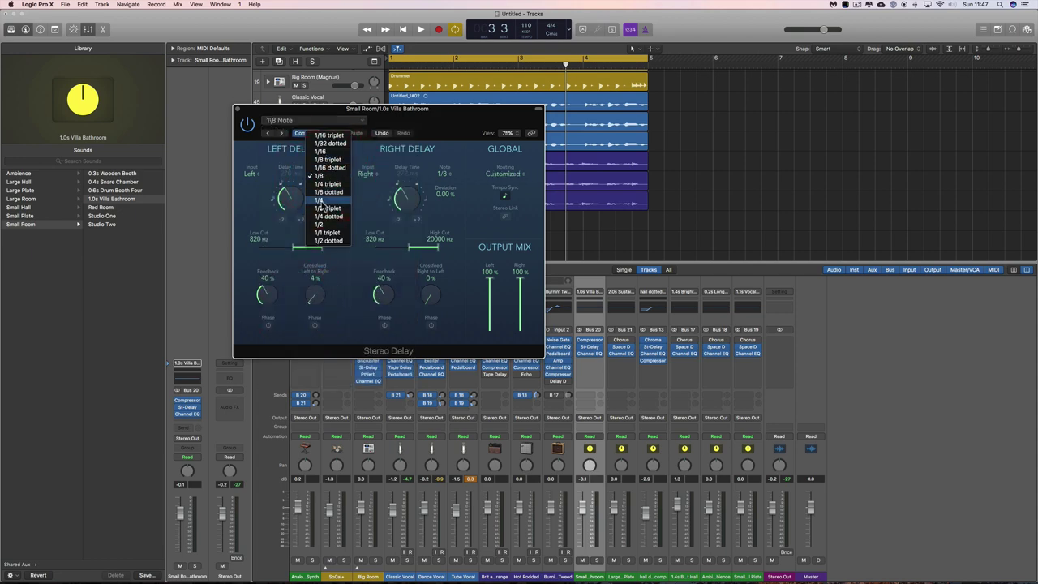
left_click(333, 198)
left_click(442, 174)
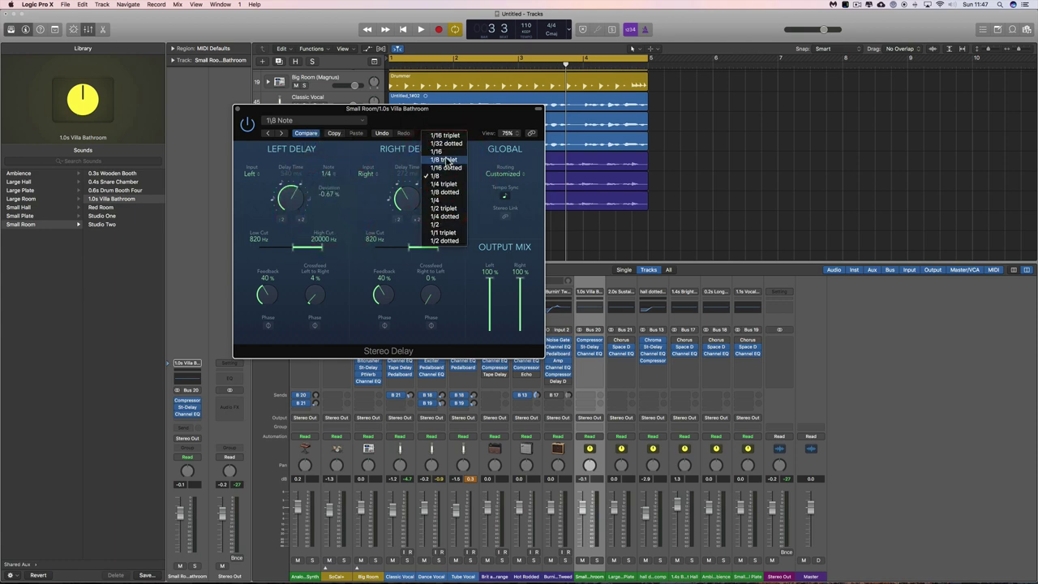
left_click(438, 199)
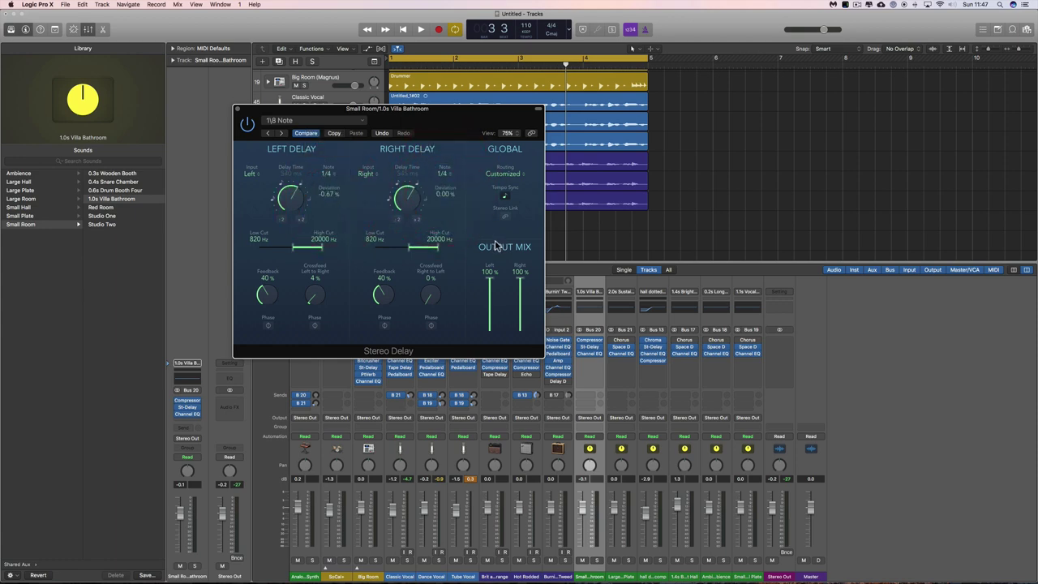
Set the delay's left-to-right crossfeed to 0% and the feedback on both sides to 10%
left_click_drag(315, 300, 343, 322)
left_click(424, 320)
left_click_drag(268, 297, 271, 315)
left_click_drag(386, 317, 389, 330)
Reset the left delay's deviation to 0.00% and lower the low cut on both sides to 20 Hz
left_click_drag(493, 281, 493, 261)
left_click(505, 216)
left_click(324, 197)
left_click_drag(292, 252, 259, 252)
left_click_drag(408, 249, 357, 249)
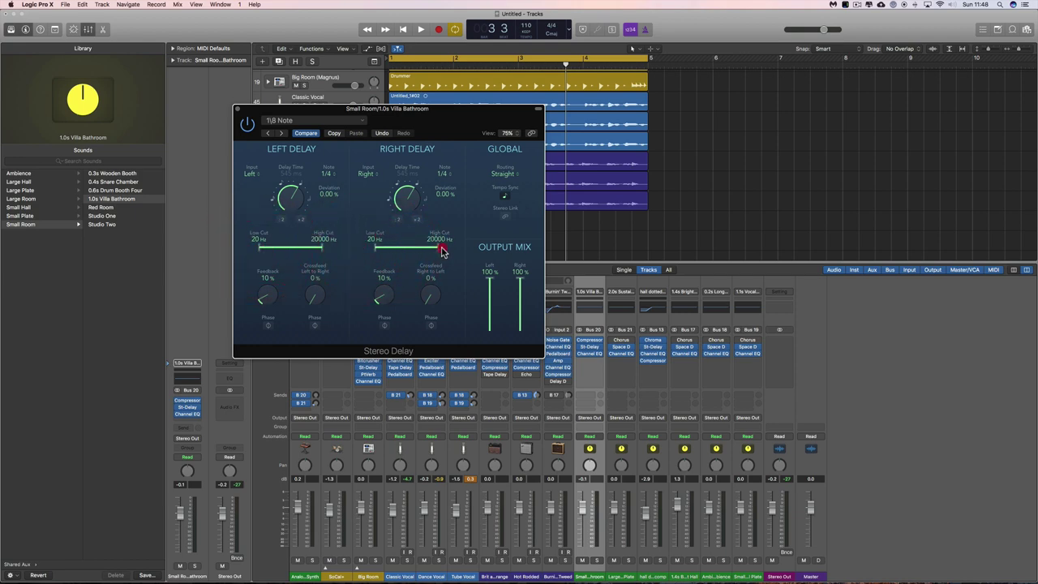
left_click(442, 251)
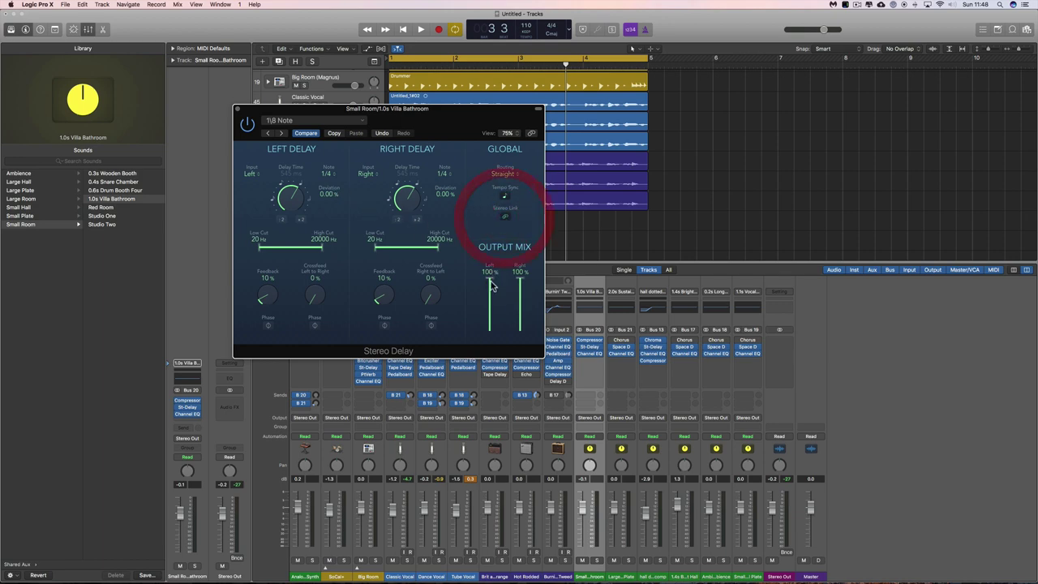
Lower the Stereo Delay's left and right output mix to 25% and close the plug-in window
left_click_drag(490, 283, 487, 318)
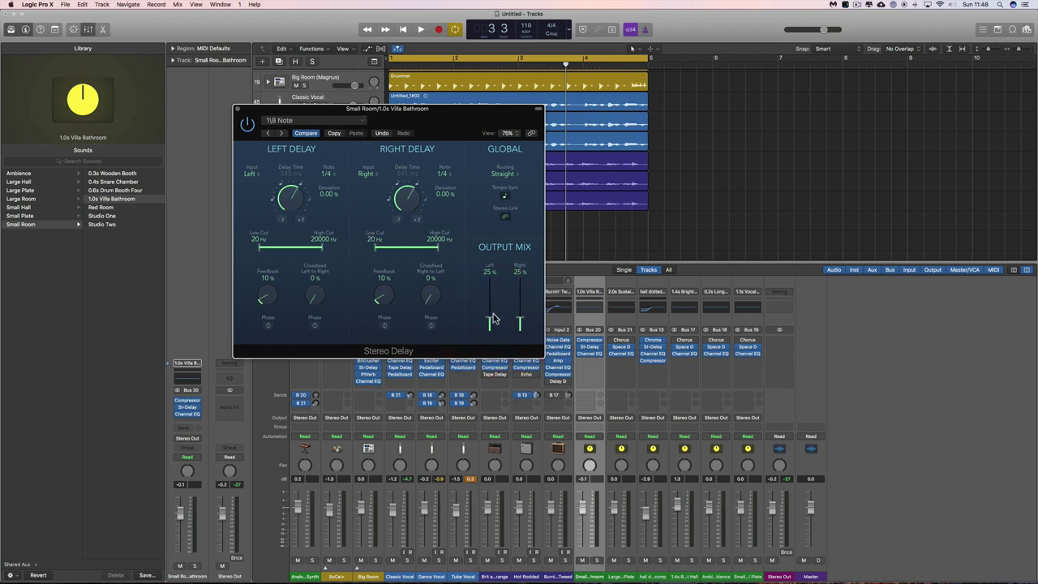
left_click_drag(492, 322, 493, 323)
left_click(237, 108)
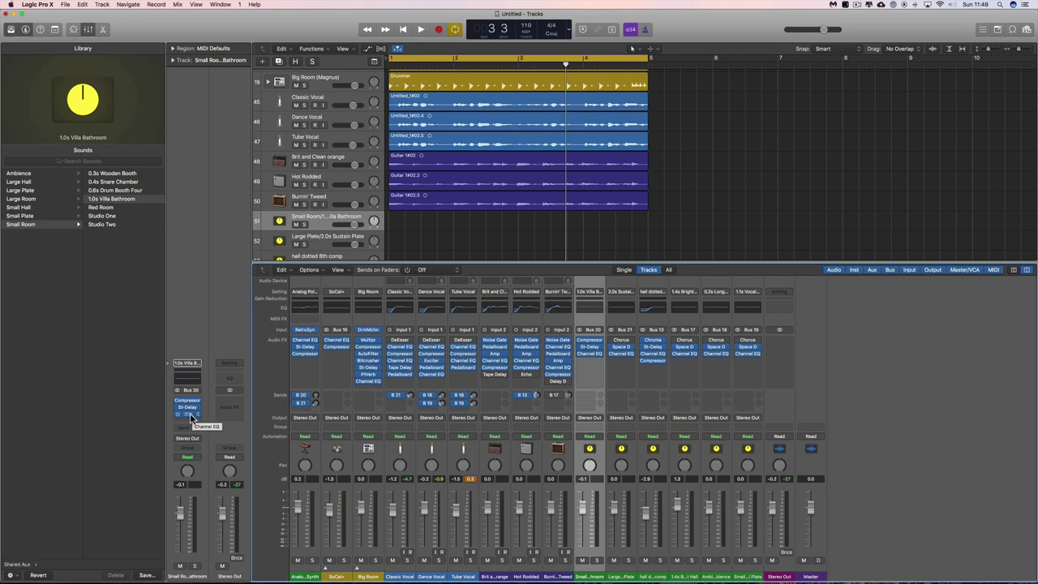
Insert a stereo EnVerb between the Stereo Delay and Channel EQ, load the Fast Reverse Verb preset, and close its window
left_click_drag(198, 417, 187, 417)
left_click(196, 408)
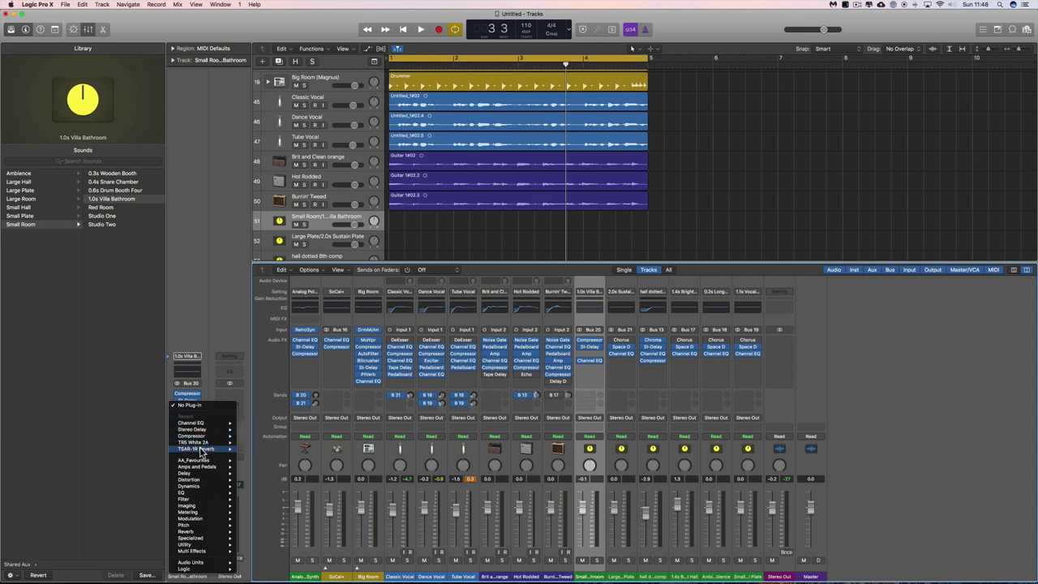
mouse_move(200, 453)
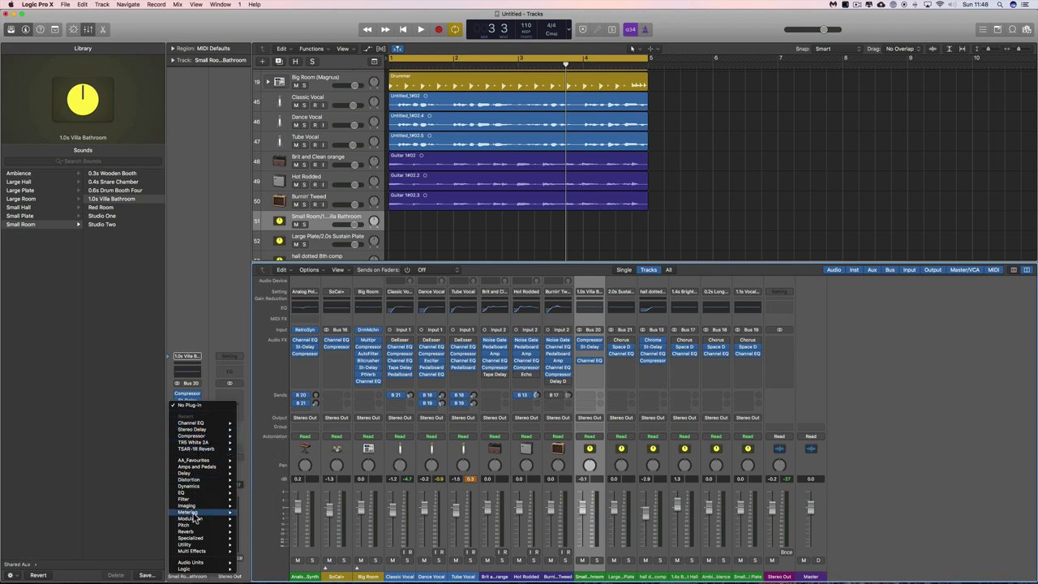
mouse_move(193, 532)
mouse_move(261, 533)
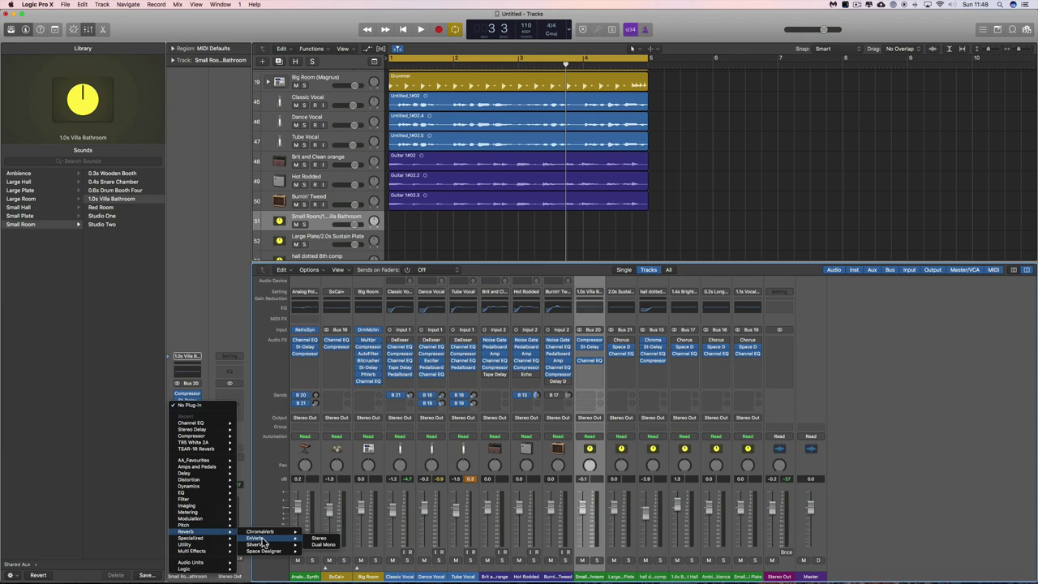
left_click(319, 537)
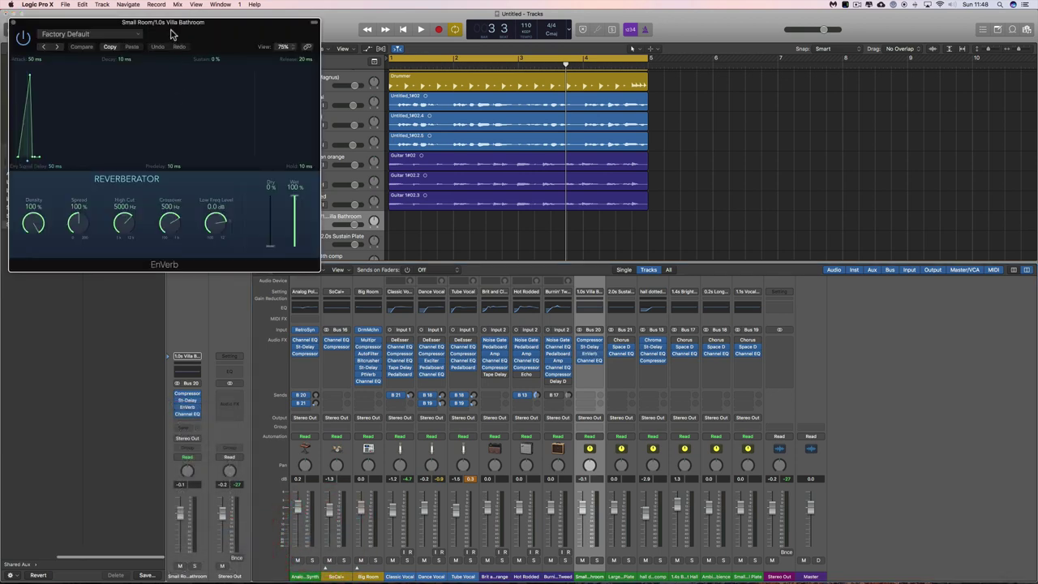
left_click(308, 117)
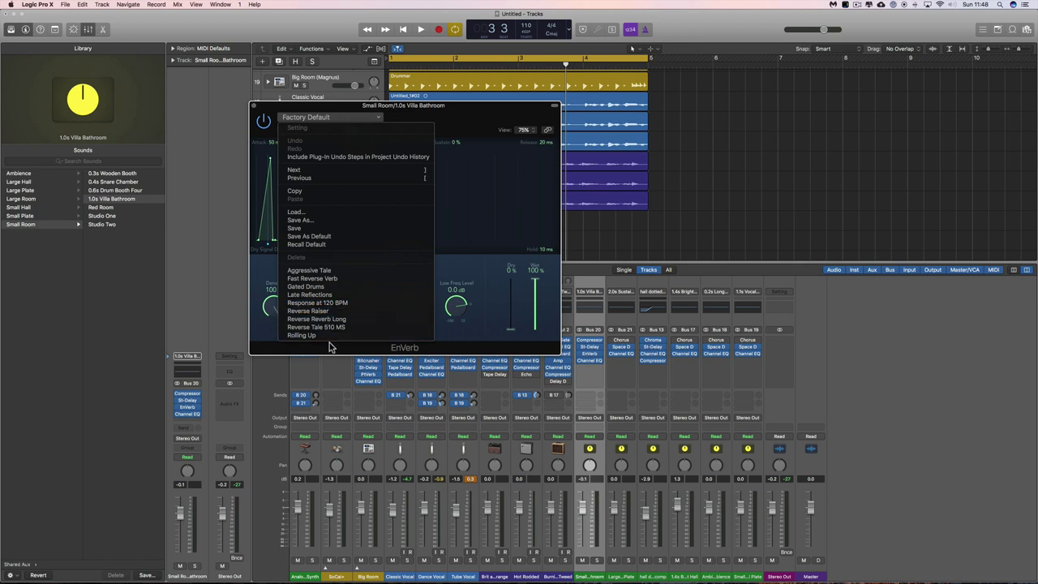
left_click(329, 278)
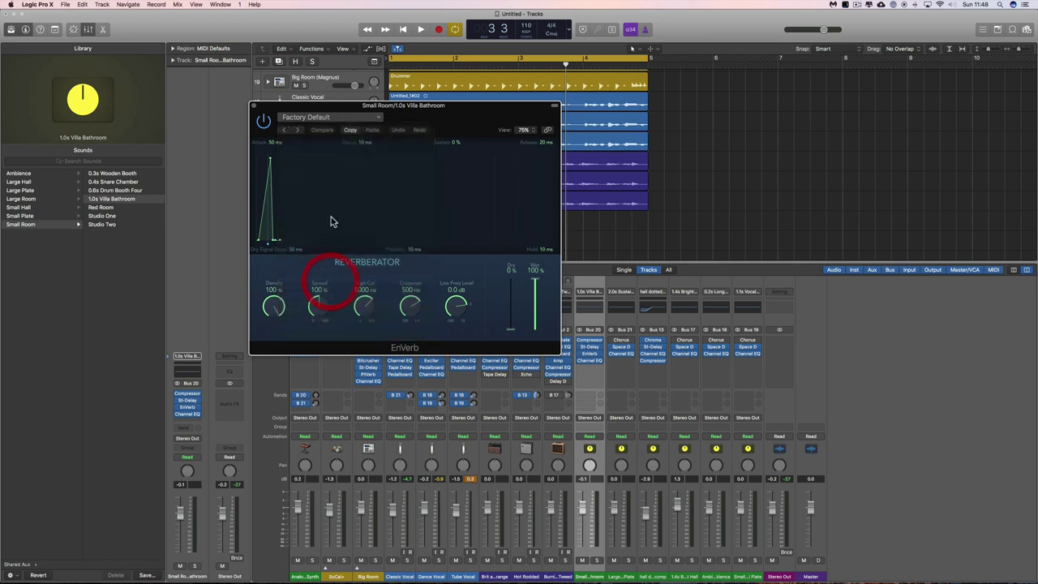
left_click(254, 106)
Cut the lows with the Channel EQ's low shelf at 172 Hz, ease the cut slightly, and close the plug-in window
mouse_move(193, 417)
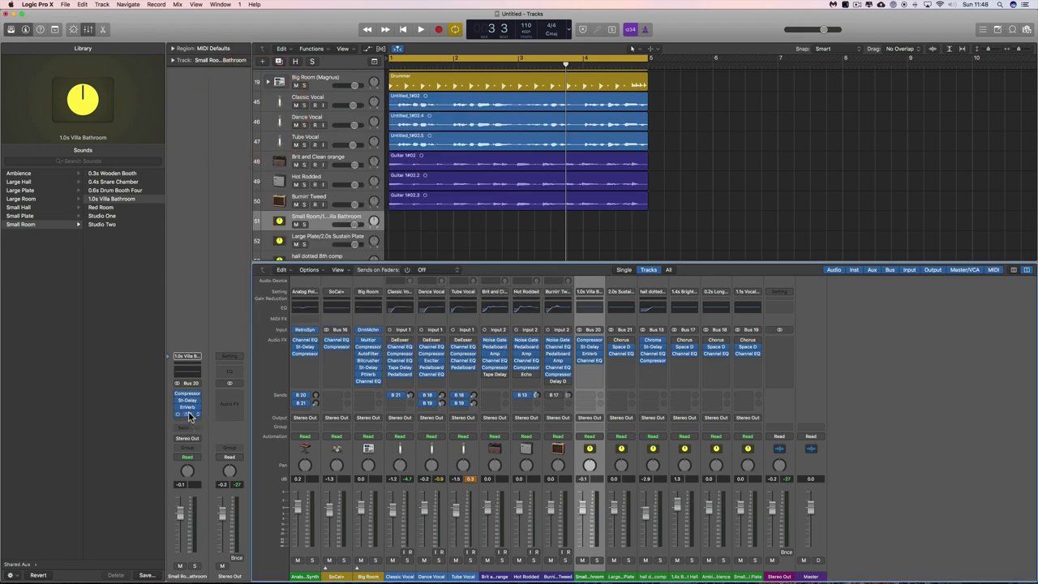
left_click(190, 415)
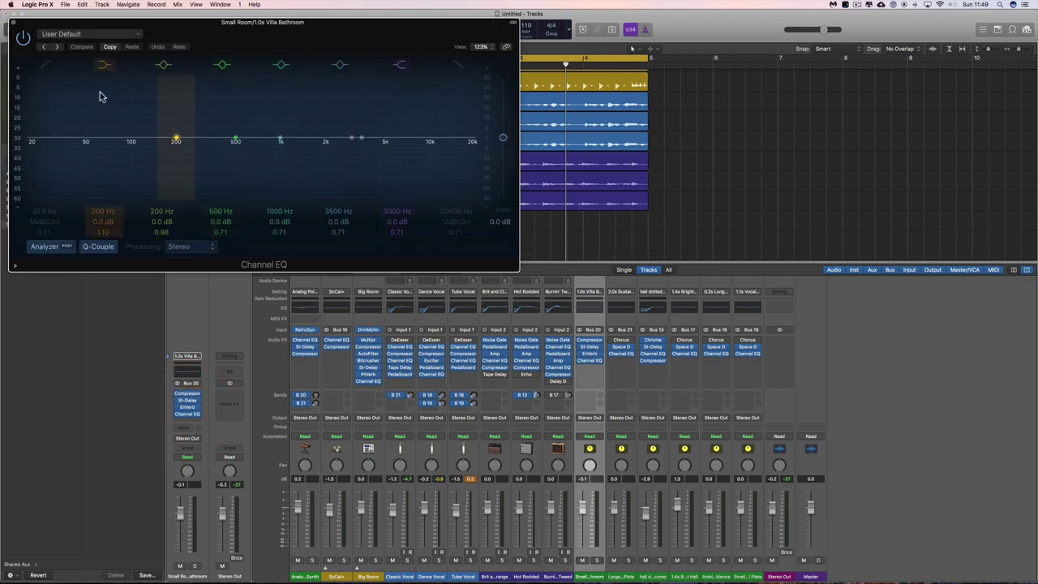
left_click_drag(170, 147, 169, 234)
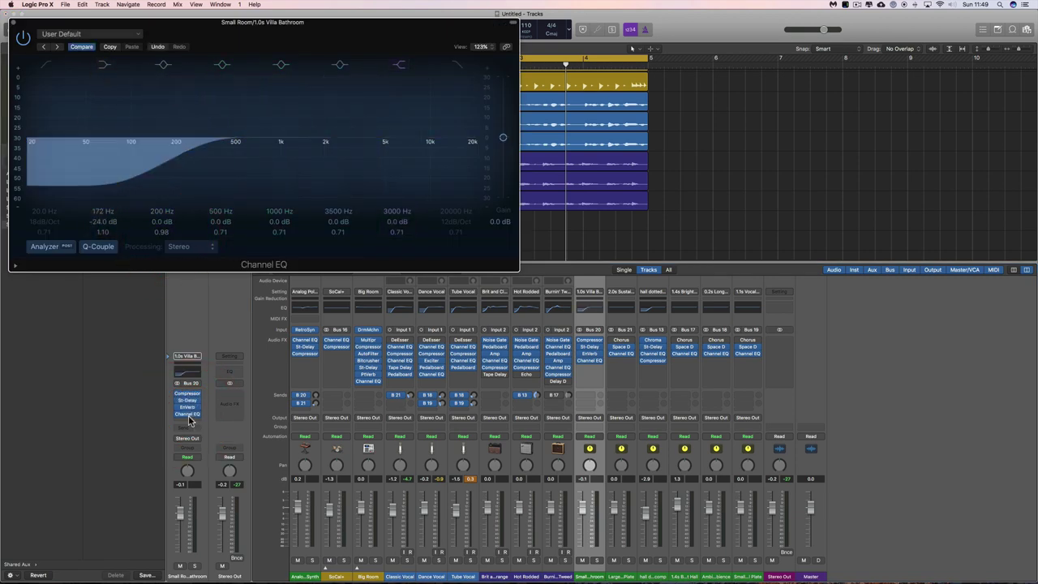
mouse_move(191, 401)
mouse_move(171, 158)
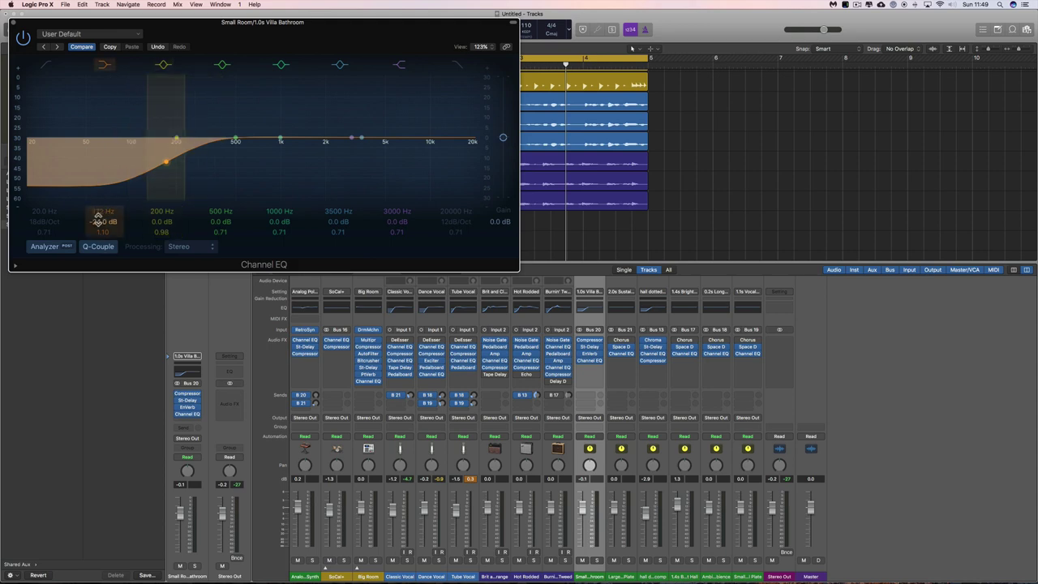
left_click_drag(98, 218, 93, 200)
left_click(188, 414)
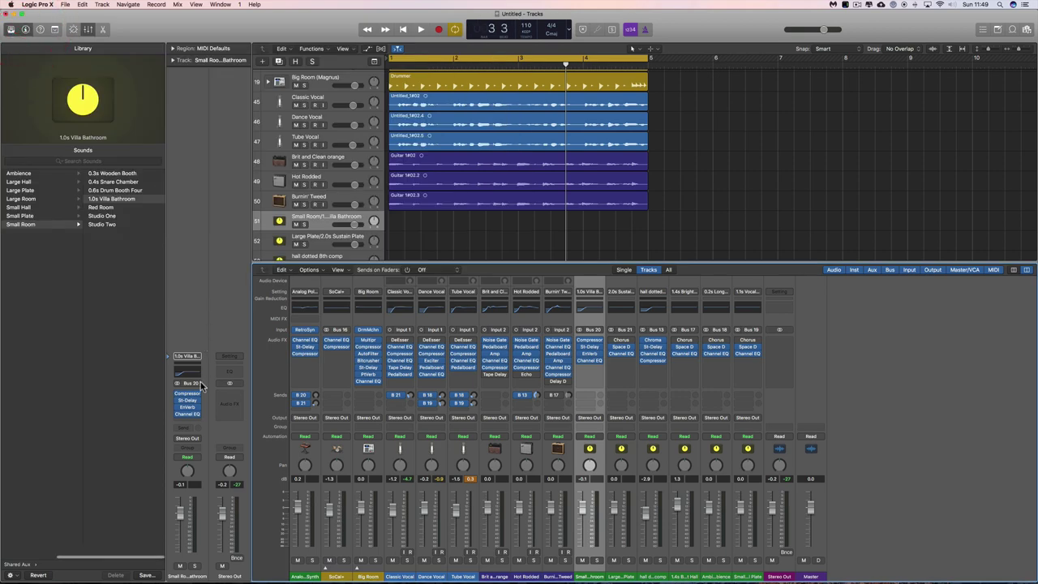
Insert a stereo TR5 White 2A after the Channel EQ, raise its peak reduction, lower its gain, and close the window
left_click(197, 421)
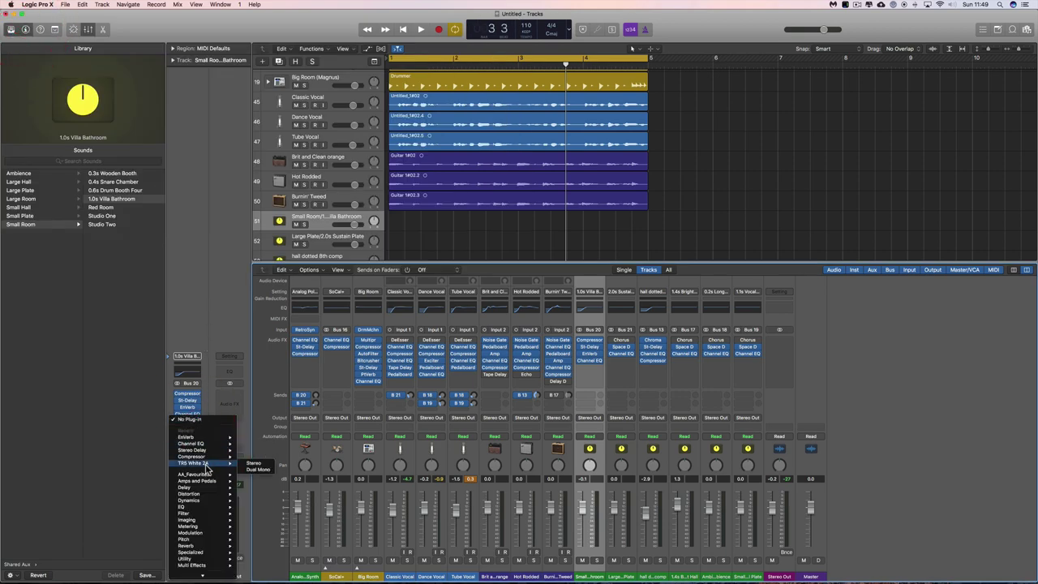
left_click(253, 464)
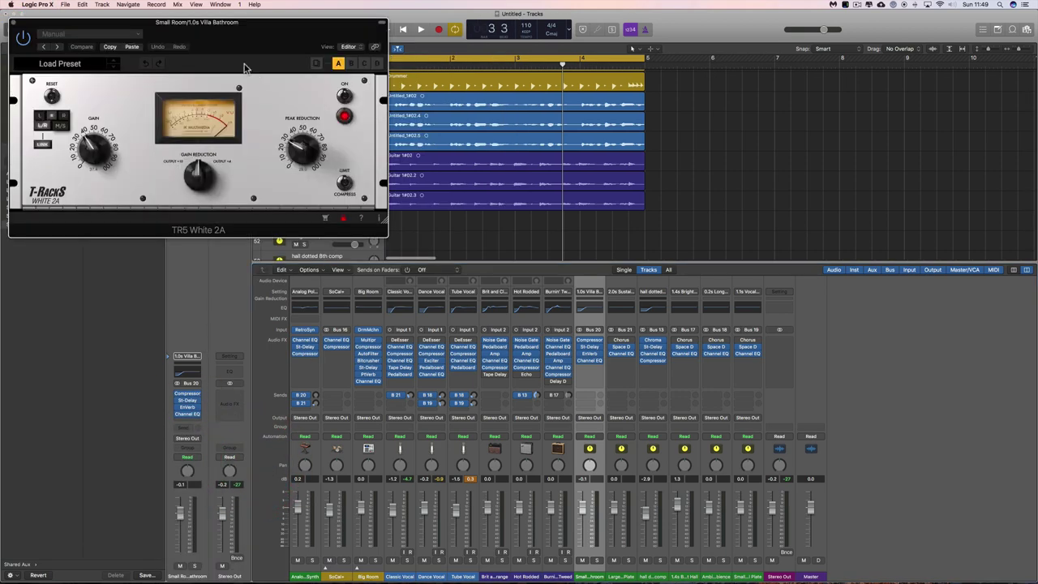
left_click_drag(290, 126, 549, 208)
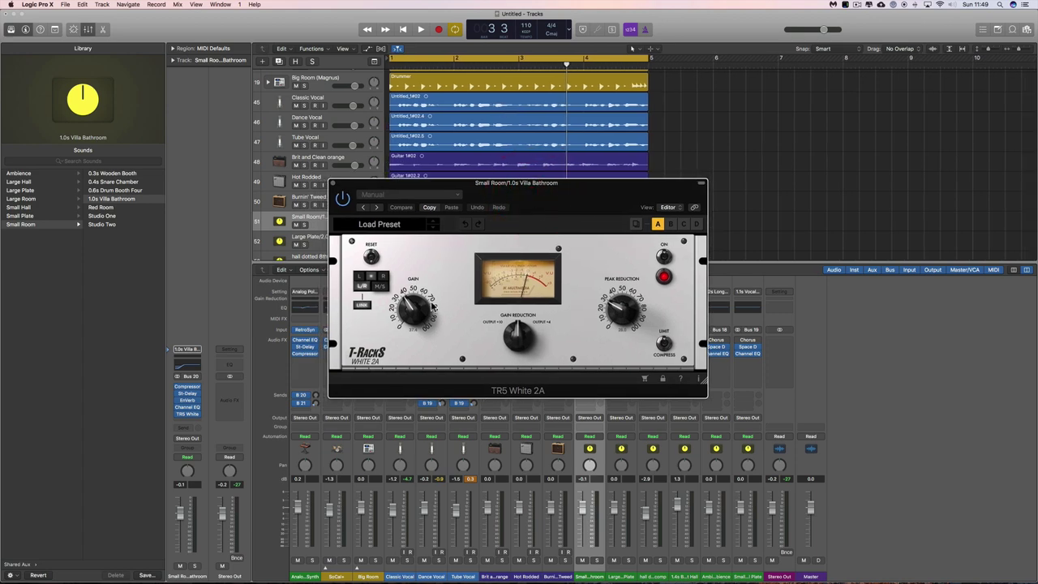
left_click_drag(614, 308, 615, 302)
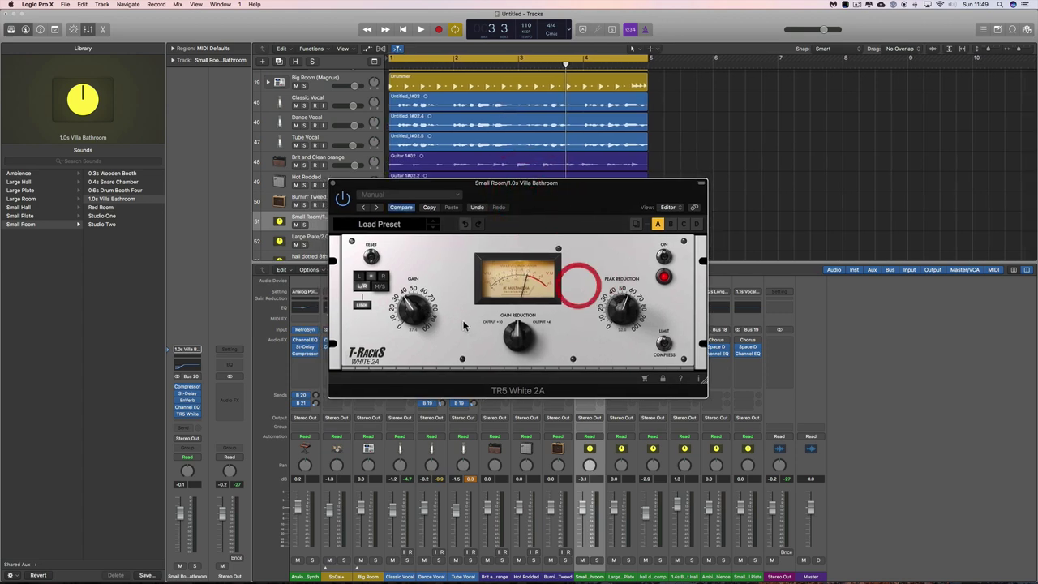
left_click_drag(419, 309, 421, 328)
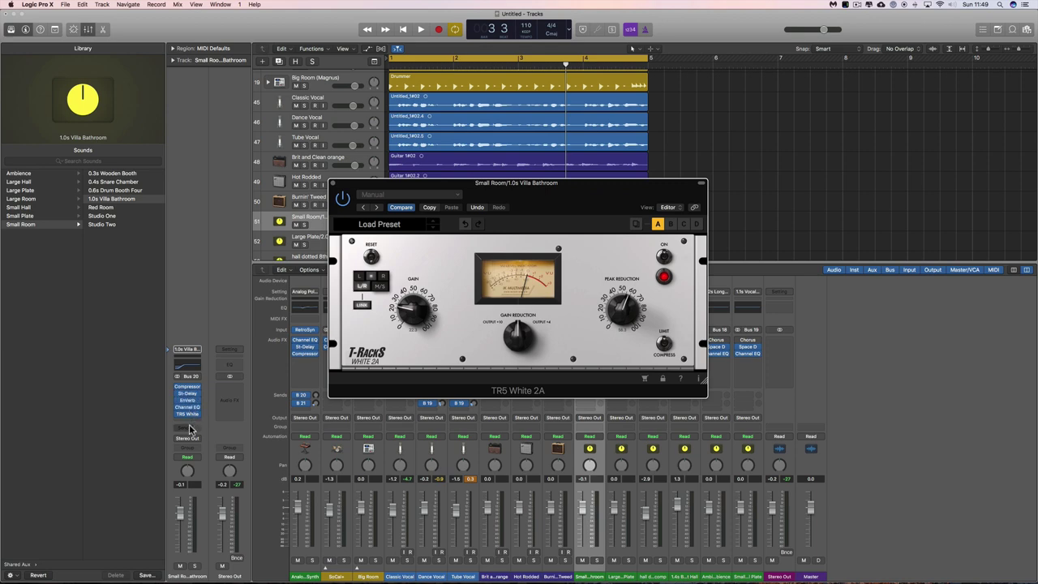
mouse_move(189, 418)
left_click(333, 184)
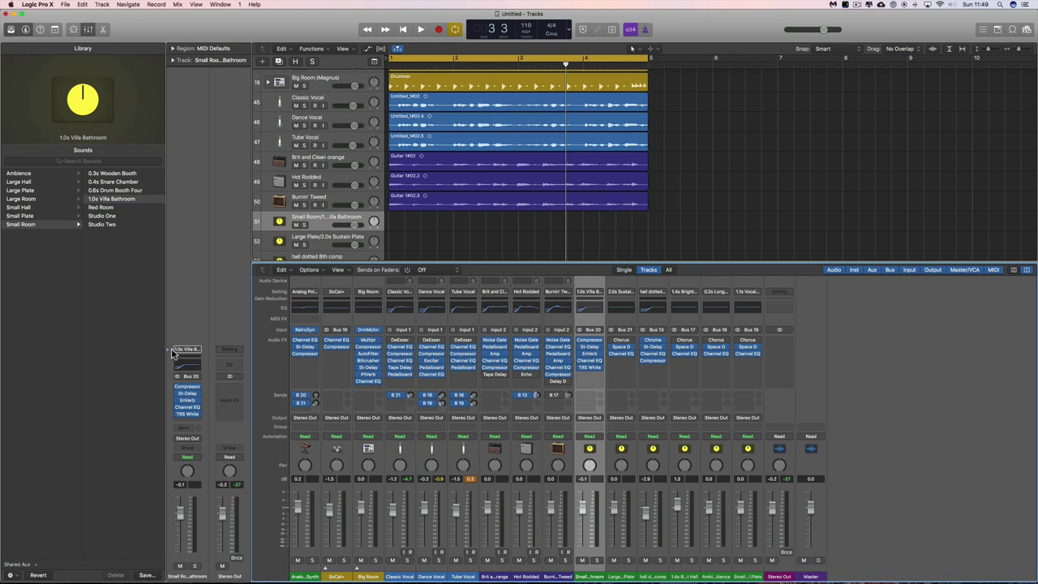
Save the Small Room aux's effects chain as a user patch named "1/4 delay rev verb squashed"
left_click(147, 575)
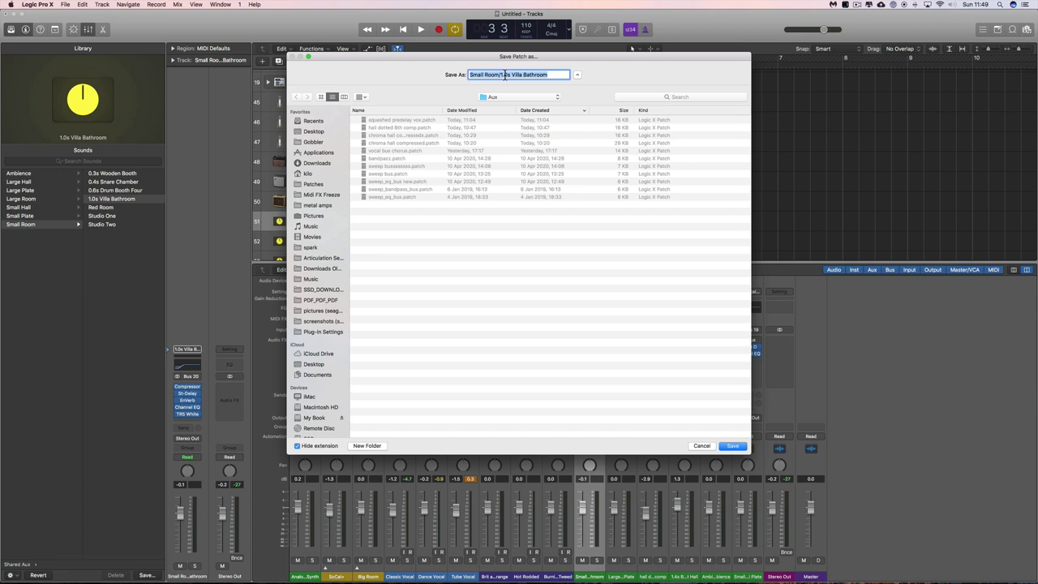
type("1")
double_click(502, 75)
left_click(475, 74)
left_click_drag(512, 75, 504, 75)
left_click(502, 74)
key("Delete")
key("Delete")
key("Delete")
key("Delete")
left_click(731, 446)
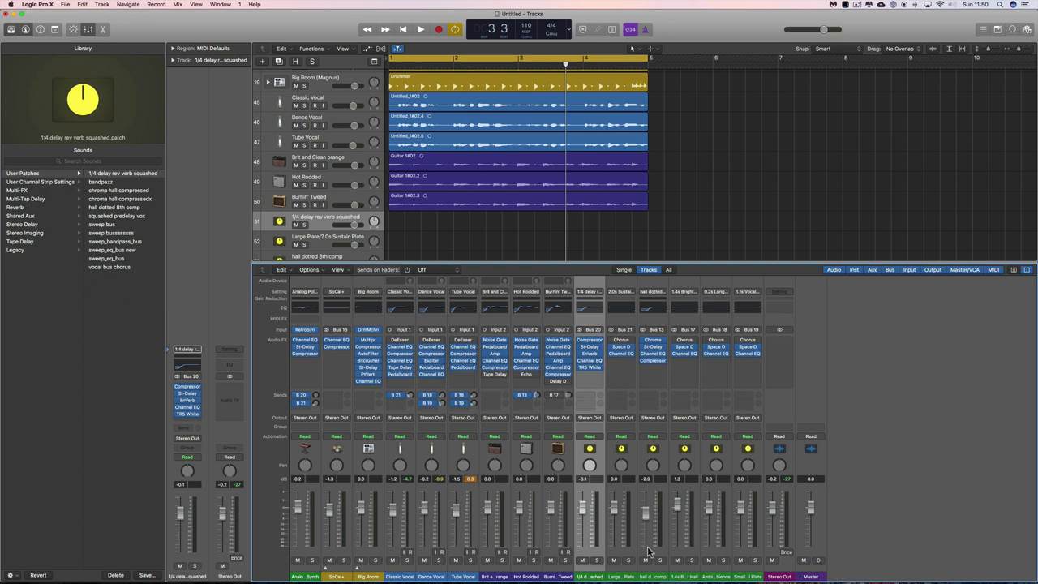
Set the Large Plate aux's volume to 0.2 dB and load the user patch "1/4 delay rev verb squashed" on it
left_click(622, 557)
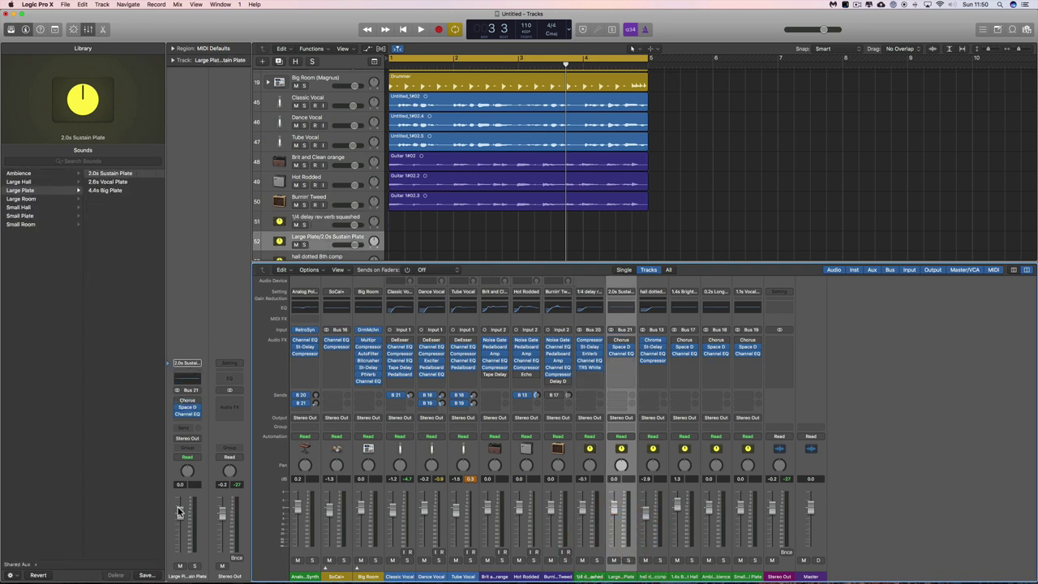
left_click_drag(180, 511, 176, 510)
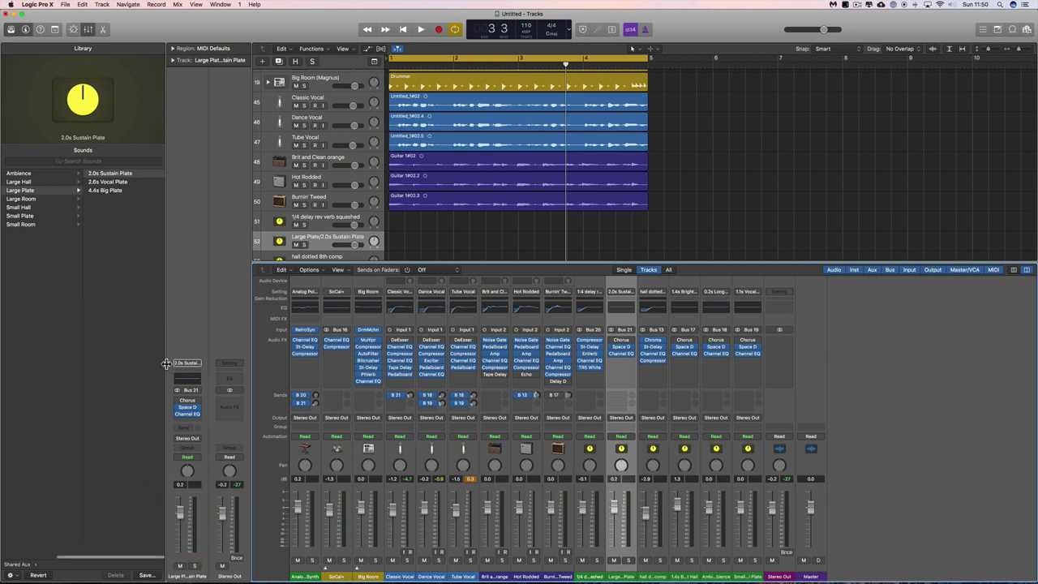
scroll(49, 215, "left", 3)
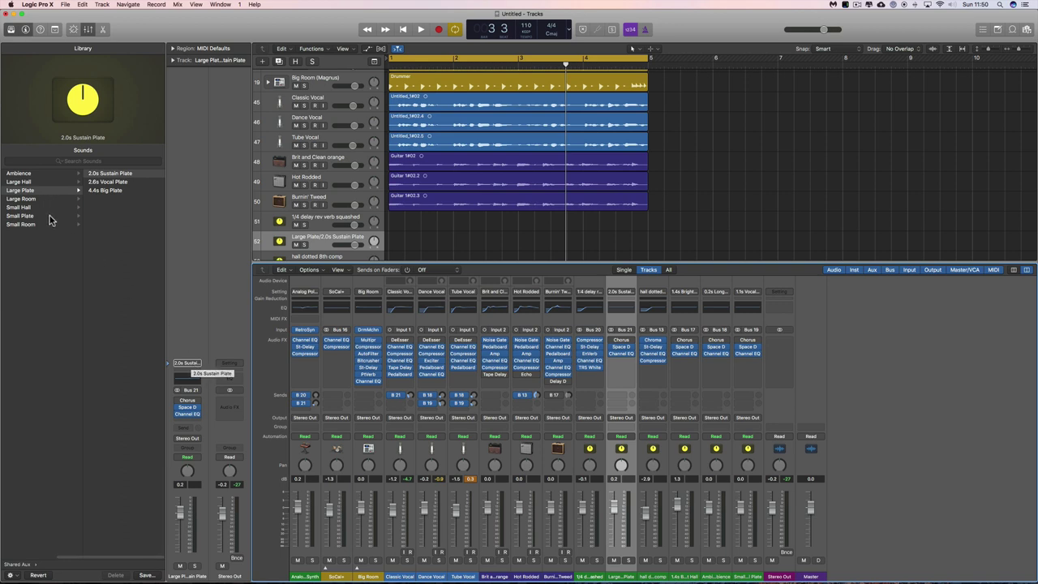
left_click(30, 174)
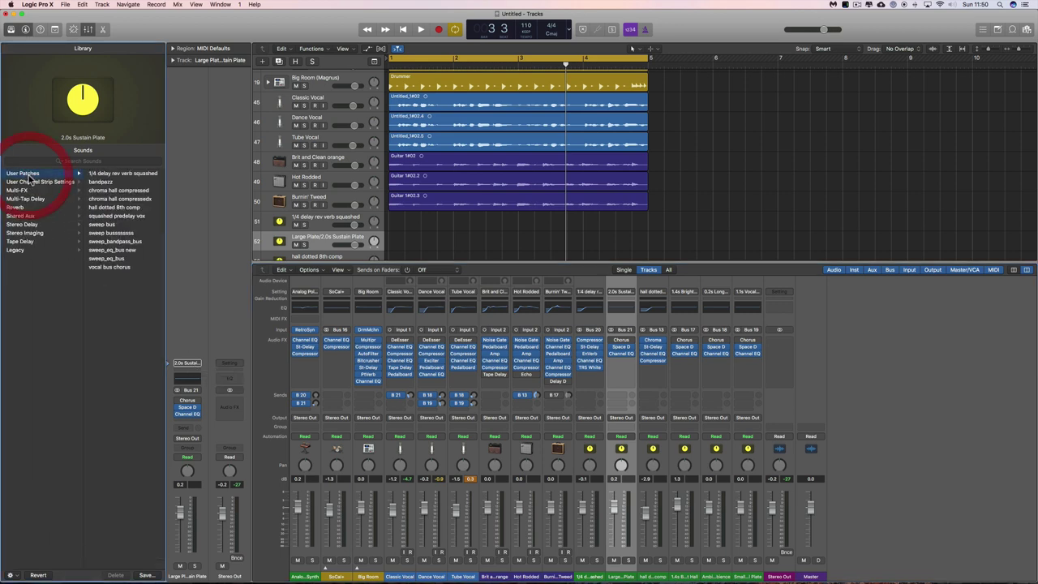
left_click(124, 173)
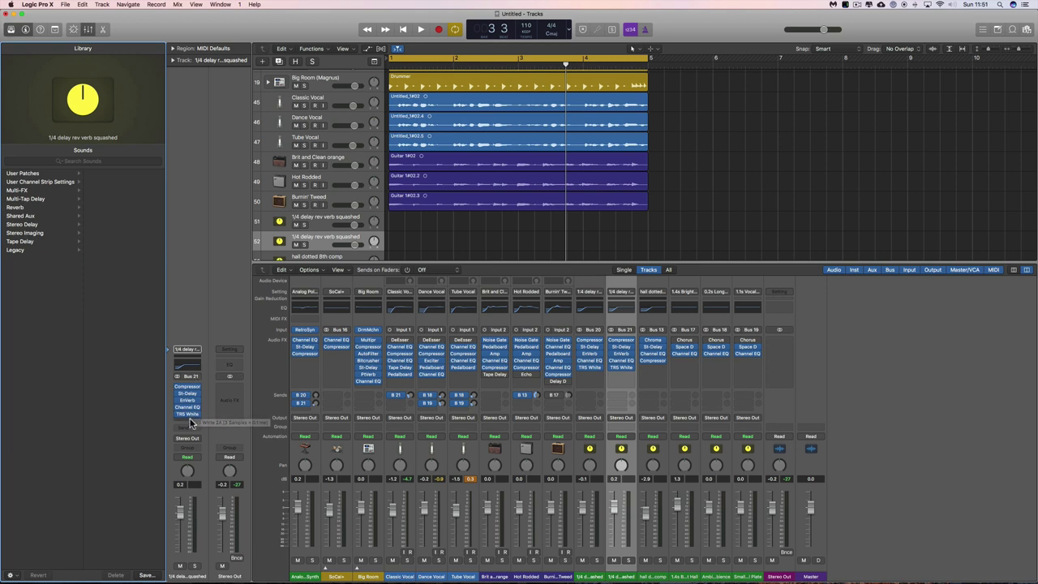
Select the Analog Poly Synth track, bring up the aux fed by its Bus 20 send, and view that aux's patches in the Library
mouse_move(191, 419)
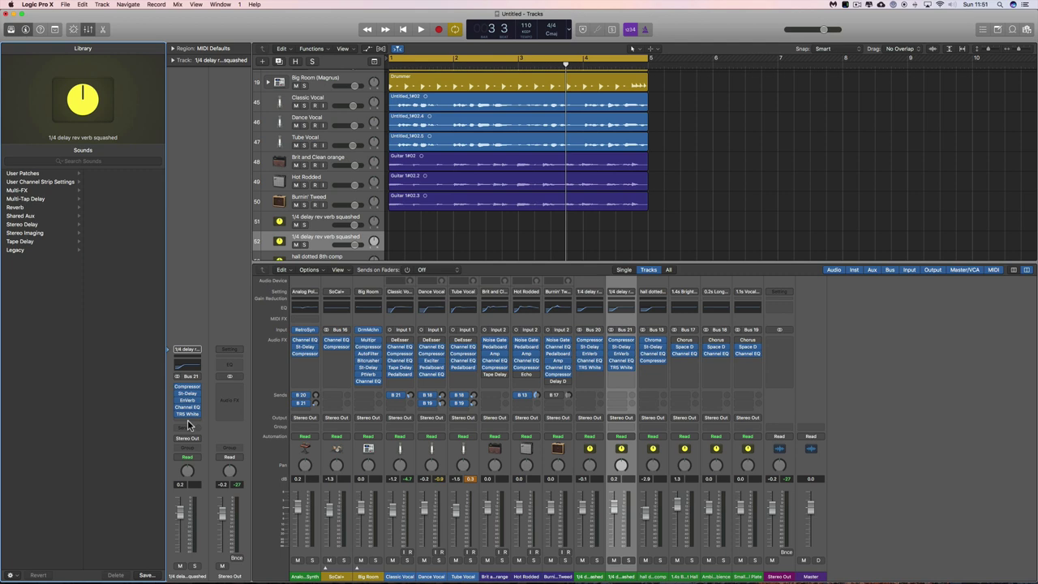
scroll(325, 87, "up", 2)
left_click(320, 80)
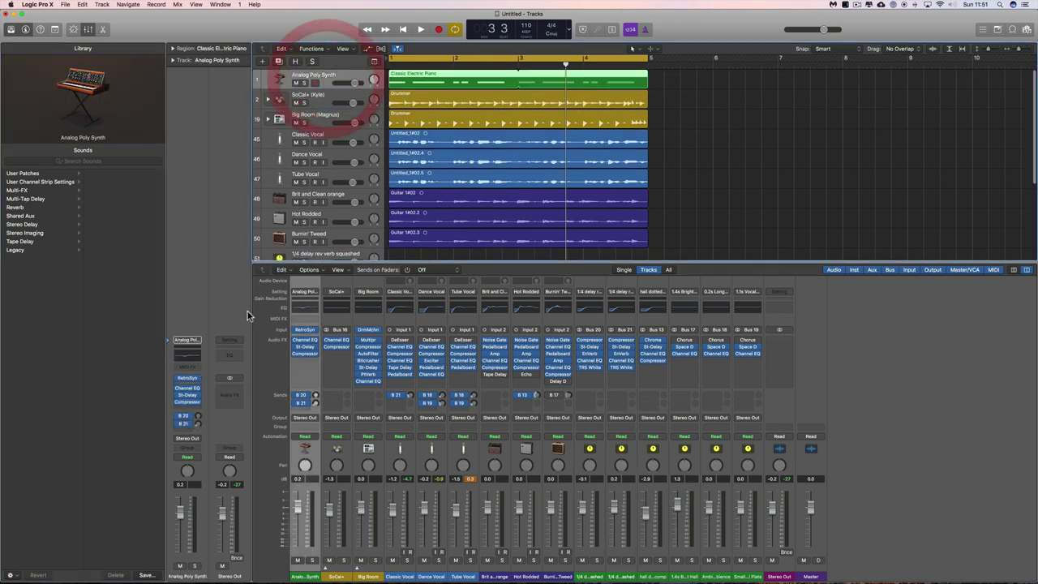
left_click(186, 418)
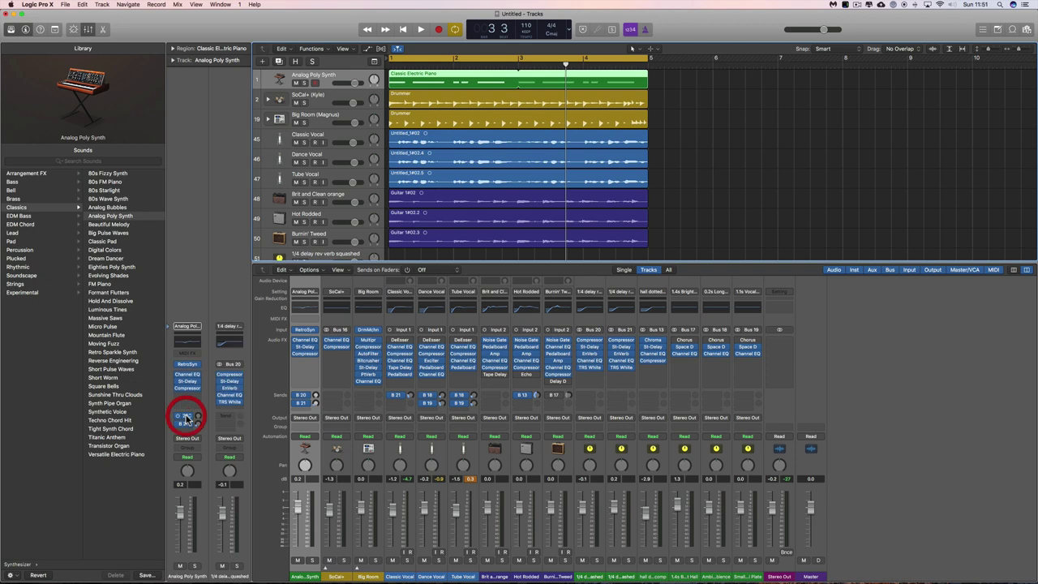
left_click(212, 332)
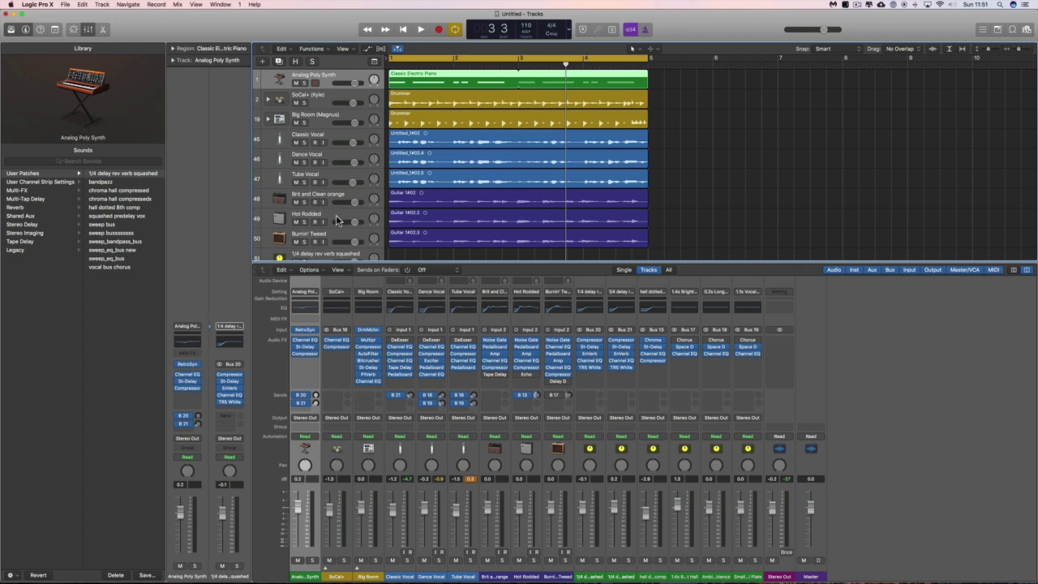
Select all six aux channel strips in the mixer and look at their matching tracks in the track list
left_click(336, 256)
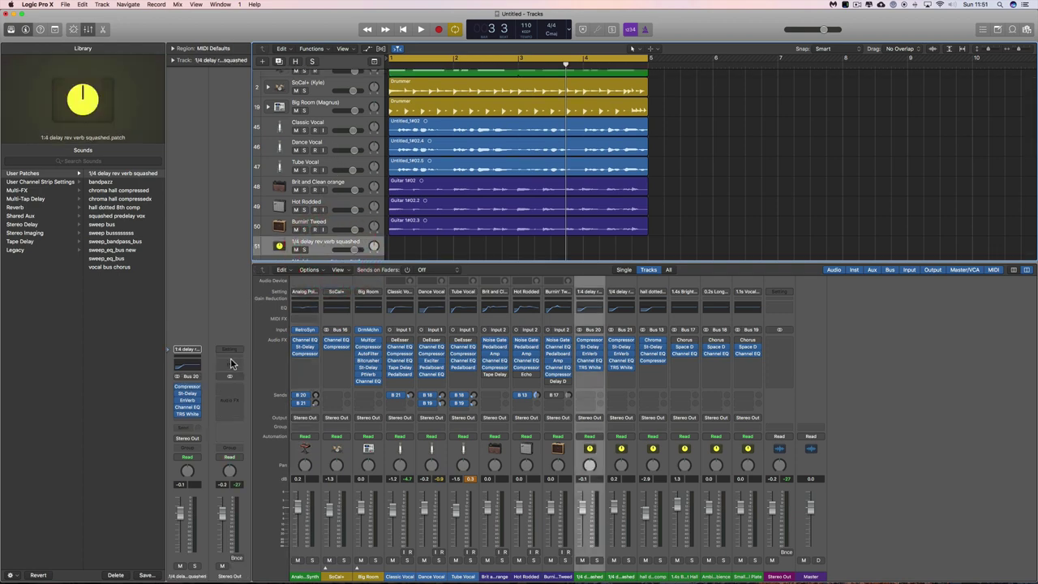
left_click(751, 552, "shift")
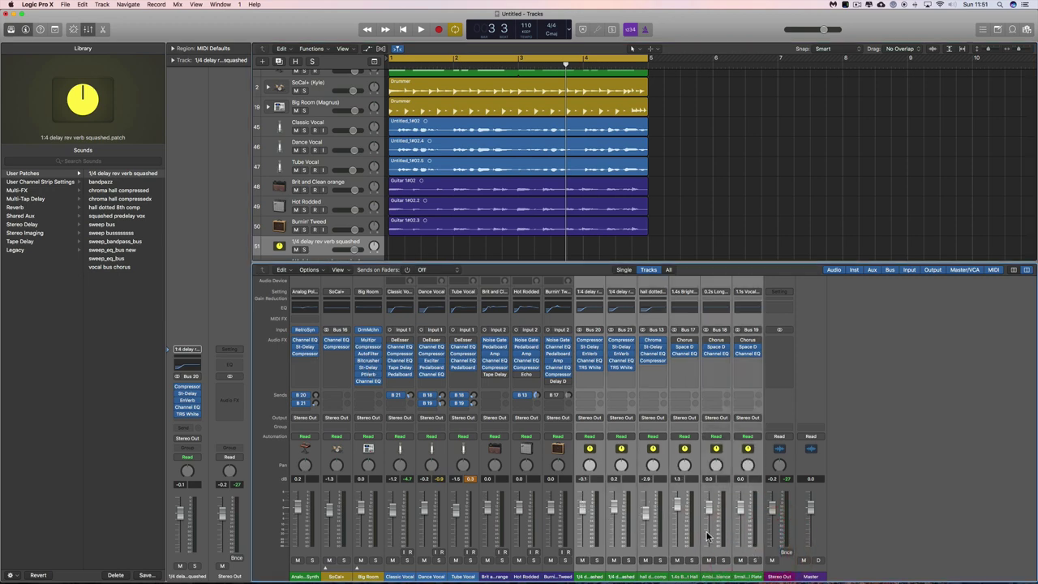
scroll(347, 191, "down", 5)
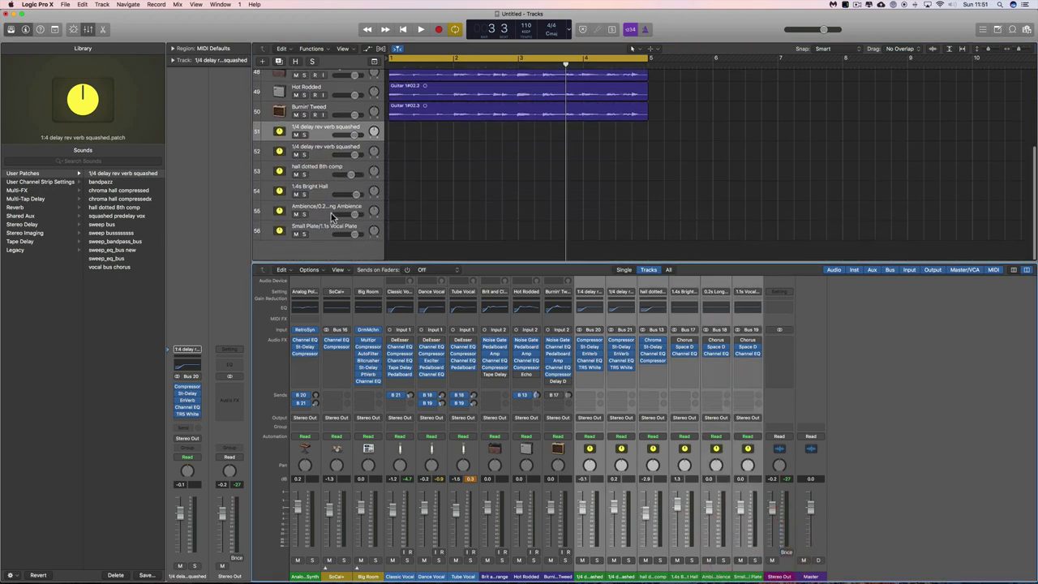
Select the second "1/4 delay rev verb squashed" aux track, fed by Bus 21, and set its volume to 0.7 dB
left_click(319, 154)
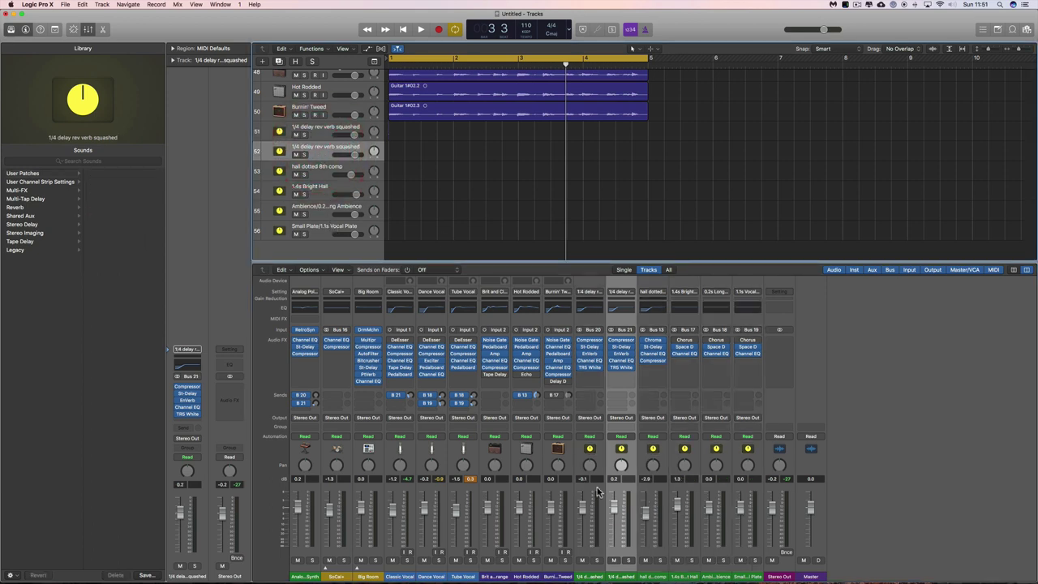
left_click(661, 483)
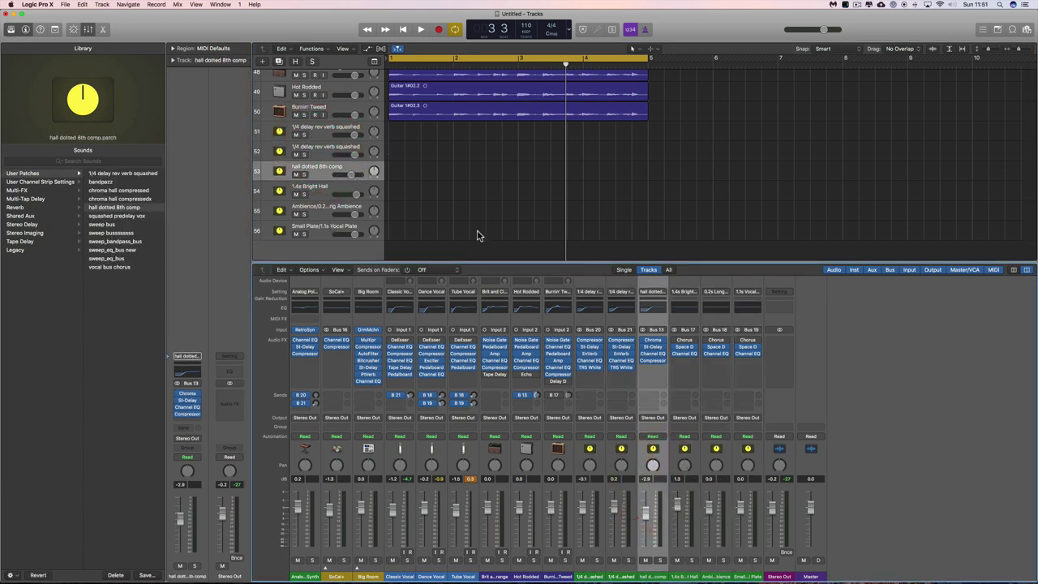
key("Up")
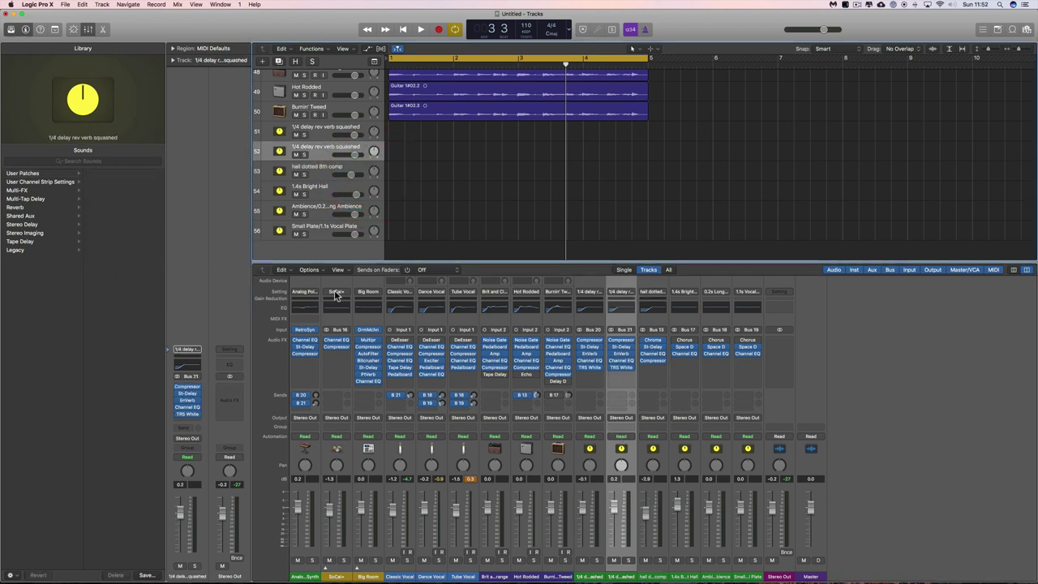
left_click_drag(181, 511, 184, 505)
Browse the Library presets for each plug-in on the Bus 21 aux, return to the channel strip's patches, and dismiss the update notification
left_click(170, 393)
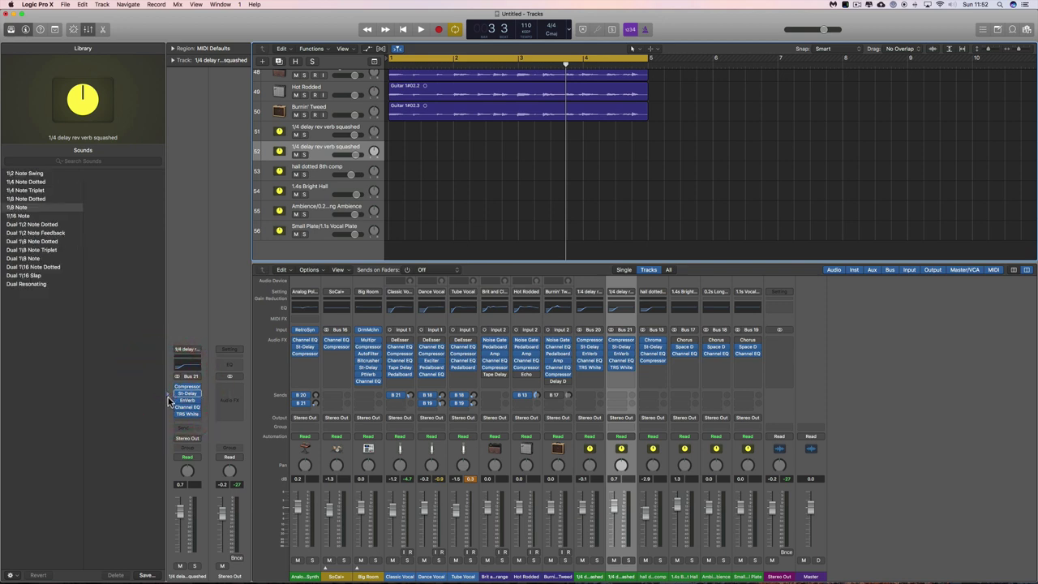
left_click(170, 400)
left_click(169, 407)
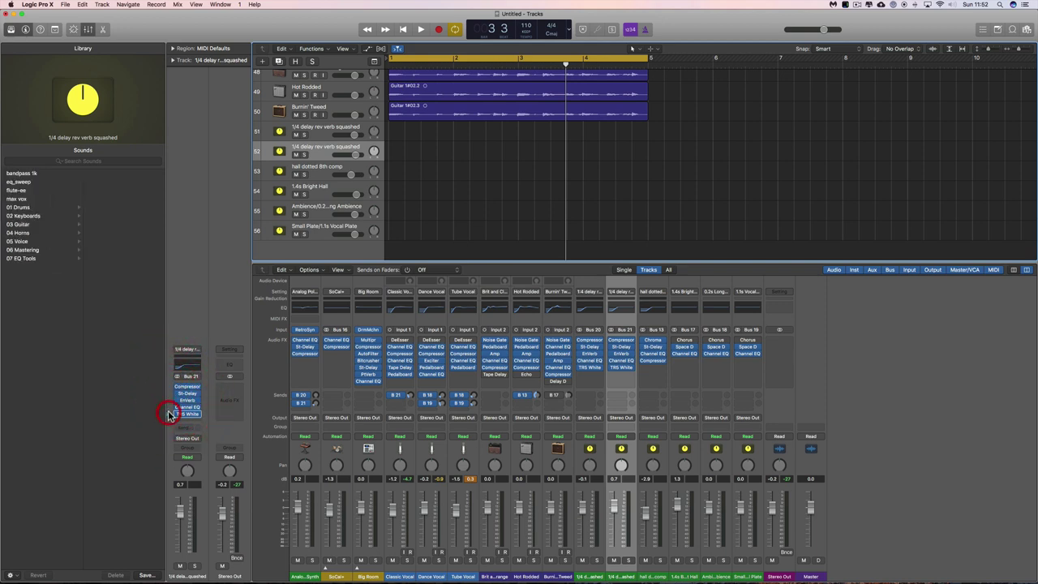
left_click(169, 415)
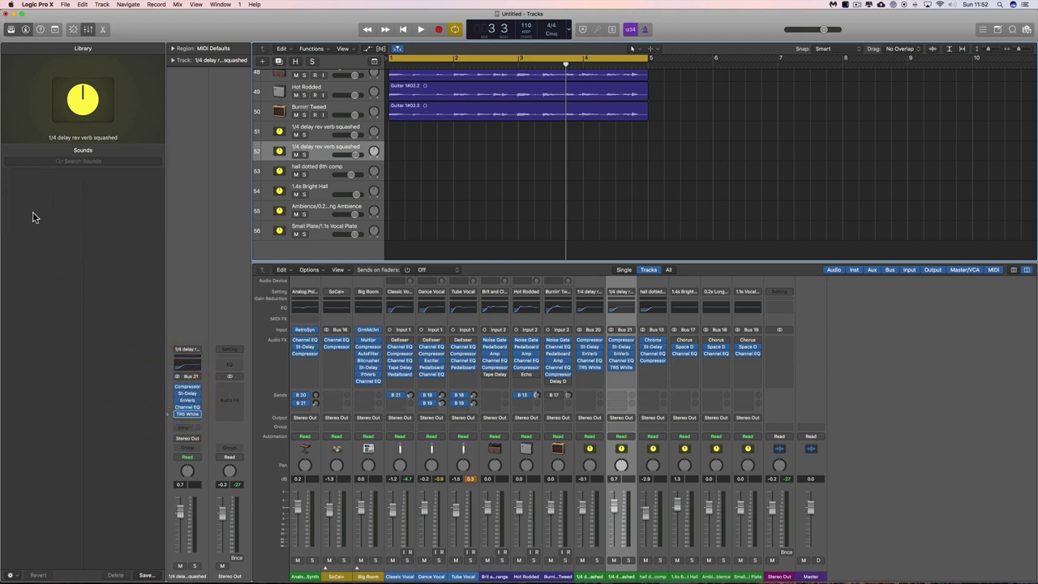
left_click(170, 388)
left_click(170, 393)
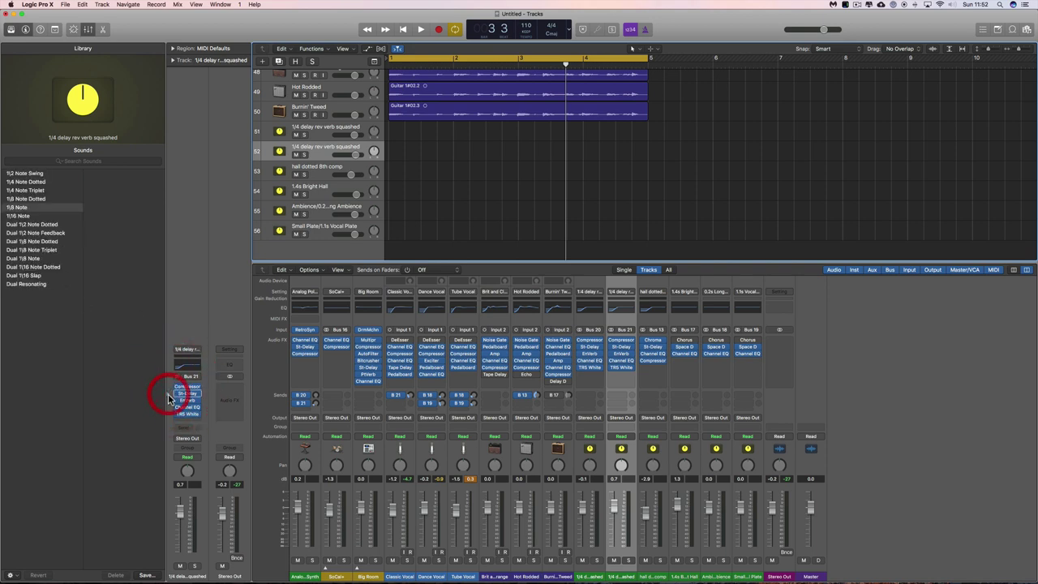
left_click(168, 400)
left_click(169, 407)
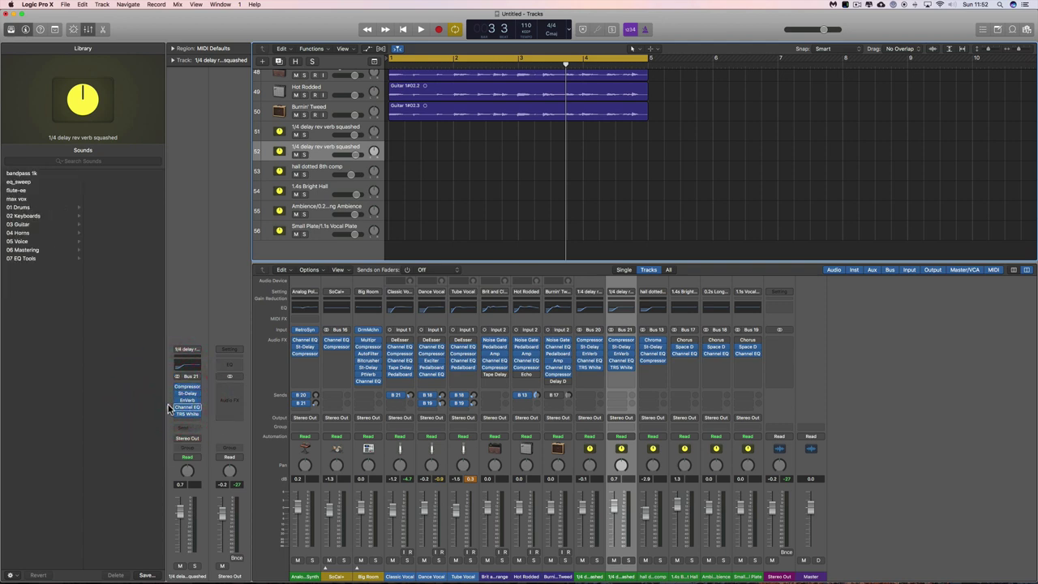
left_click(173, 349)
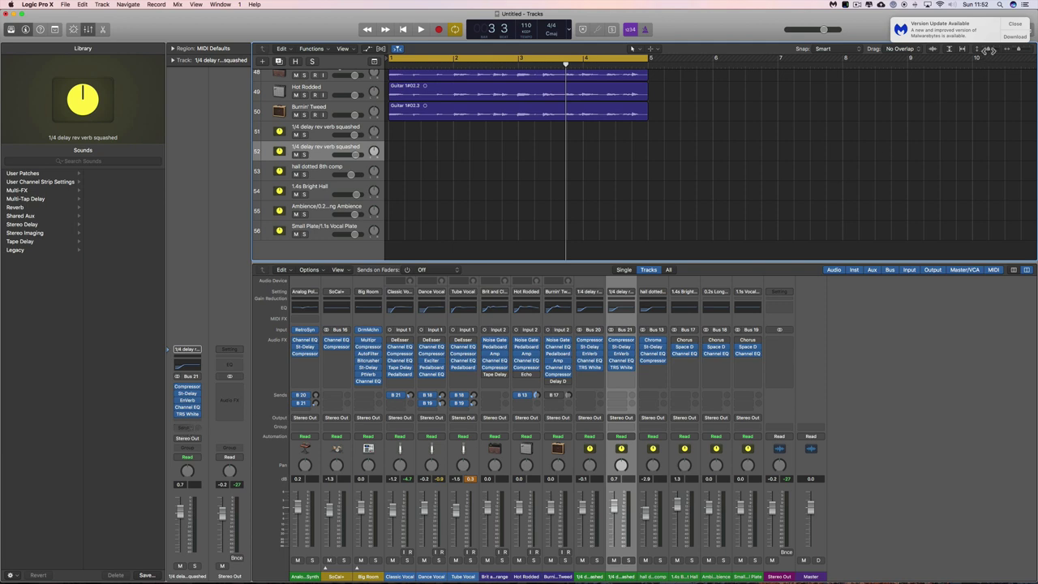
left_click(1013, 25)
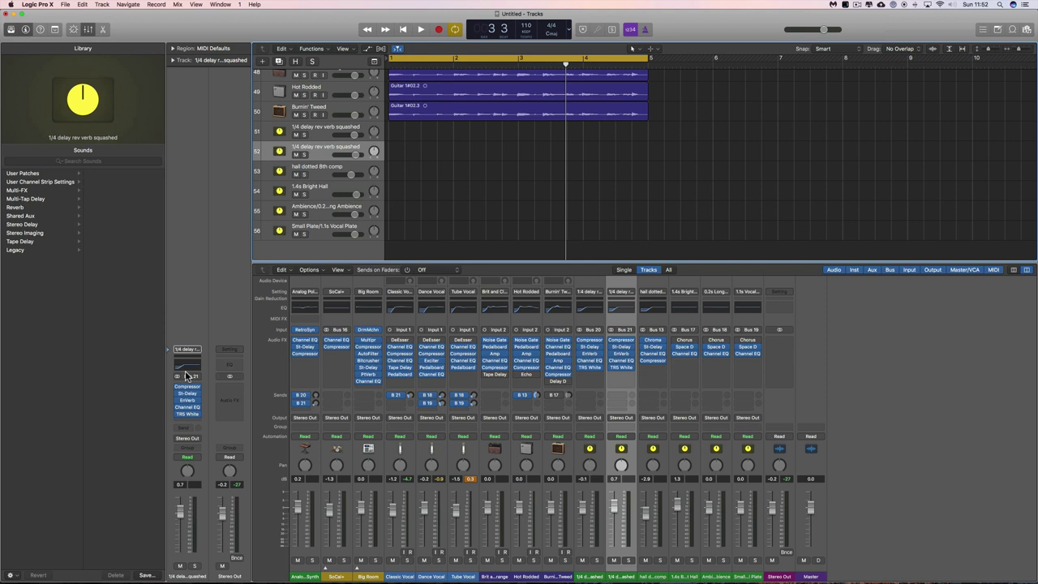
Select the six aux tracks, from the first "1/4 delay rev verb squashed" through "Small Plate/1.1s Vocal Plate", and hide them
left_click(600, 570)
left_click(746, 572, "shift")
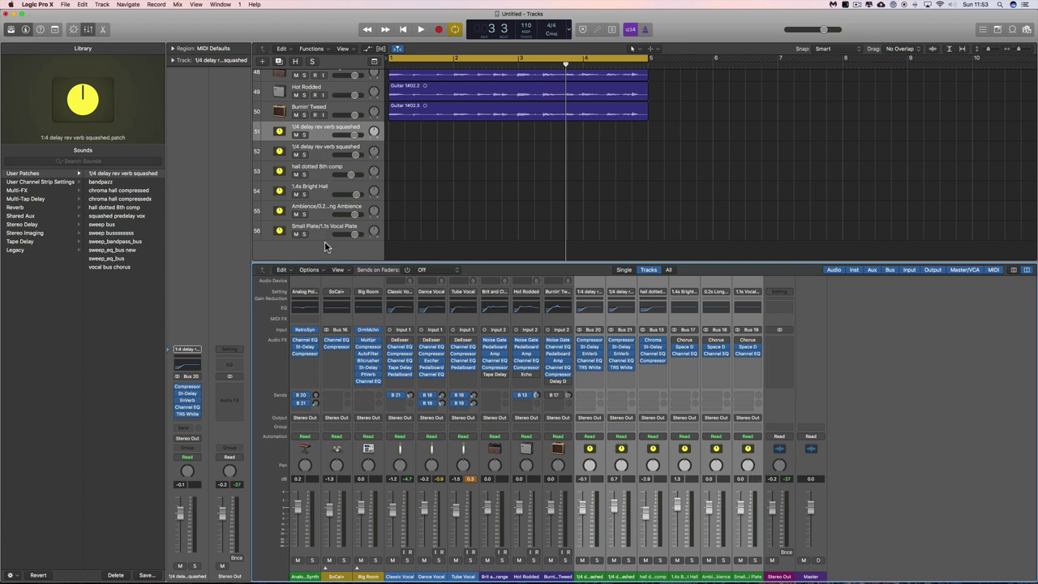
left_click(316, 152, "shift")
left_click(318, 171, "shift")
left_click(317, 189, "shift")
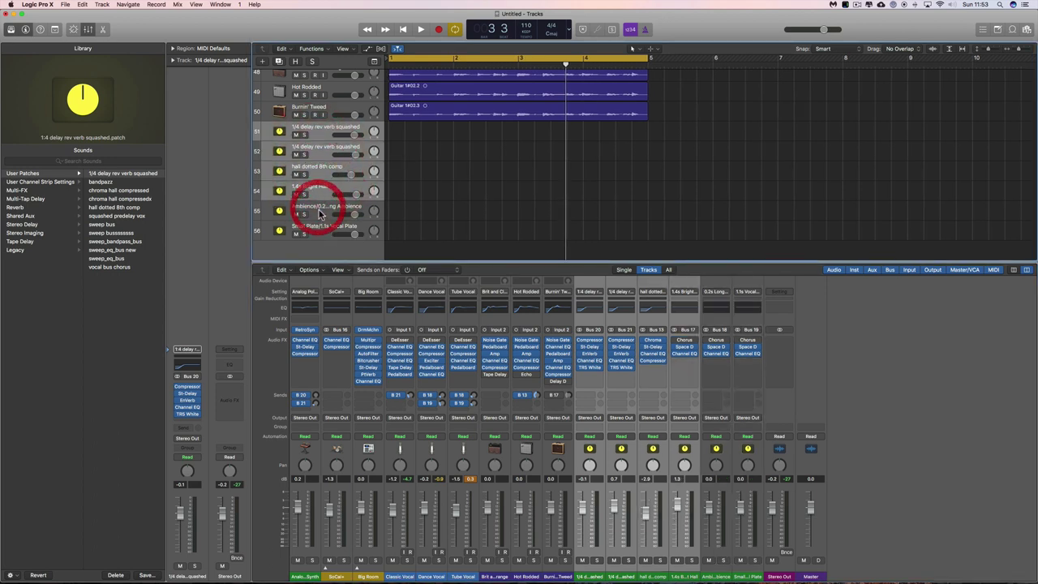
left_click(318, 210, "shift")
left_click(319, 232, "shift")
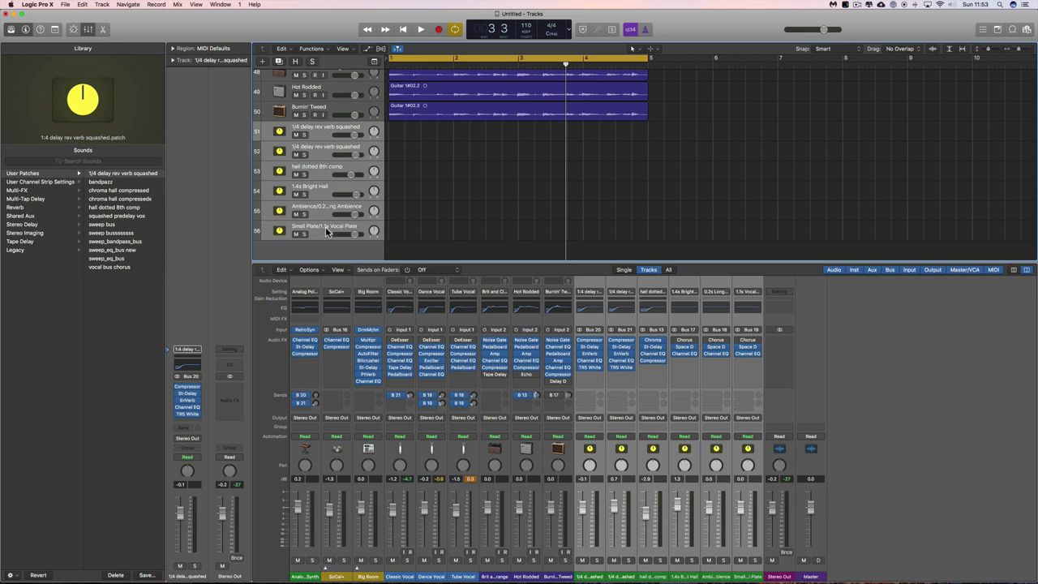
right_click(431, 185)
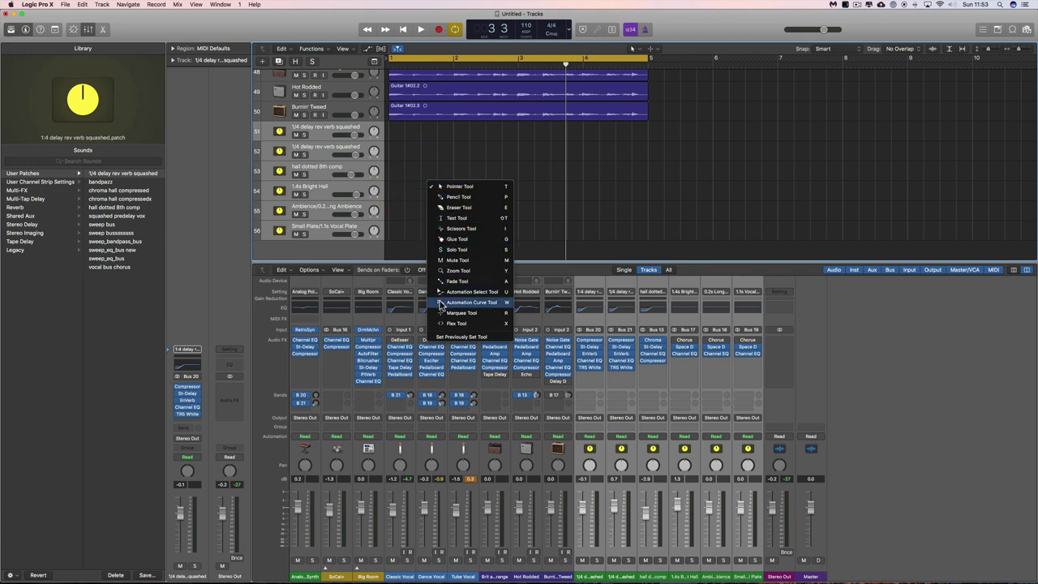
left_click(429, 177)
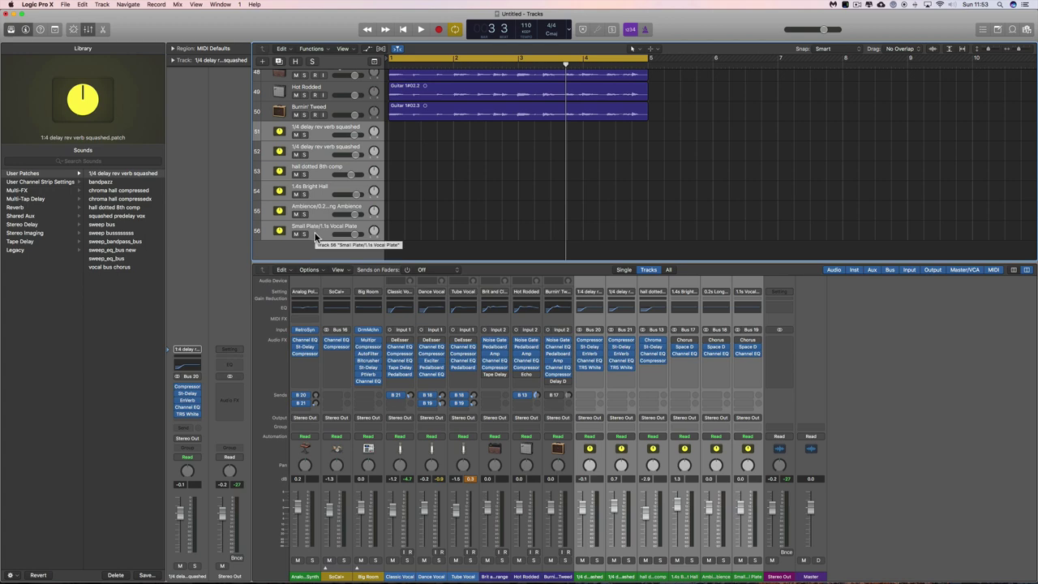
right_click(316, 236)
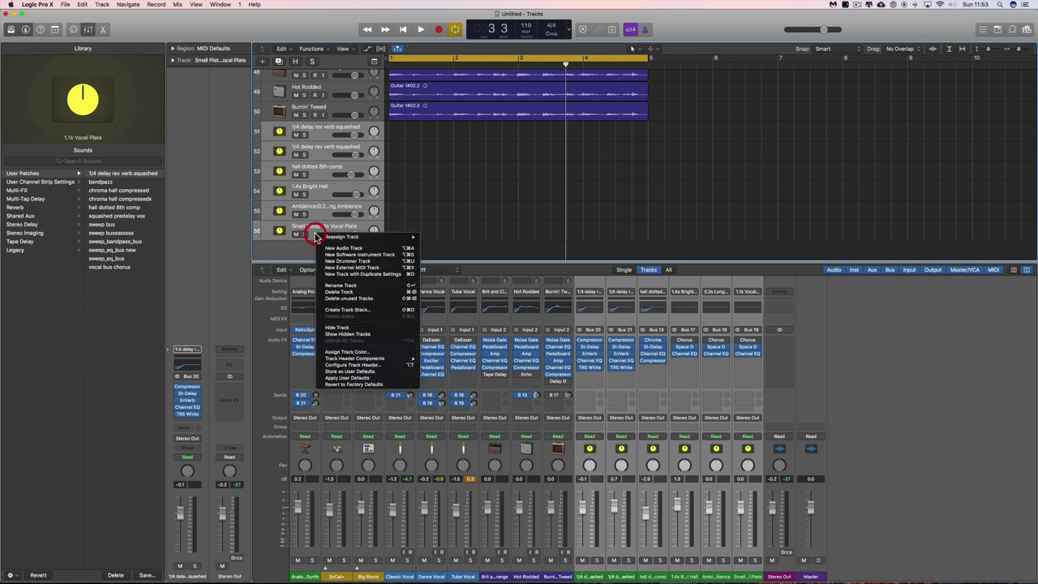
left_click(353, 328)
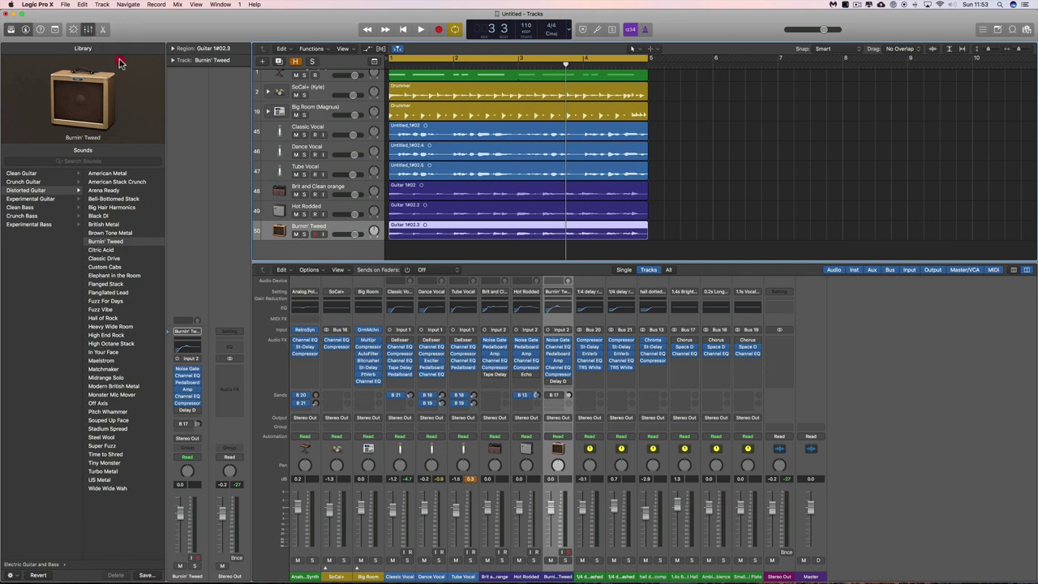
Close the mixer, reveal the hidden aux tracks in the track list, and conceal them again
key("x")
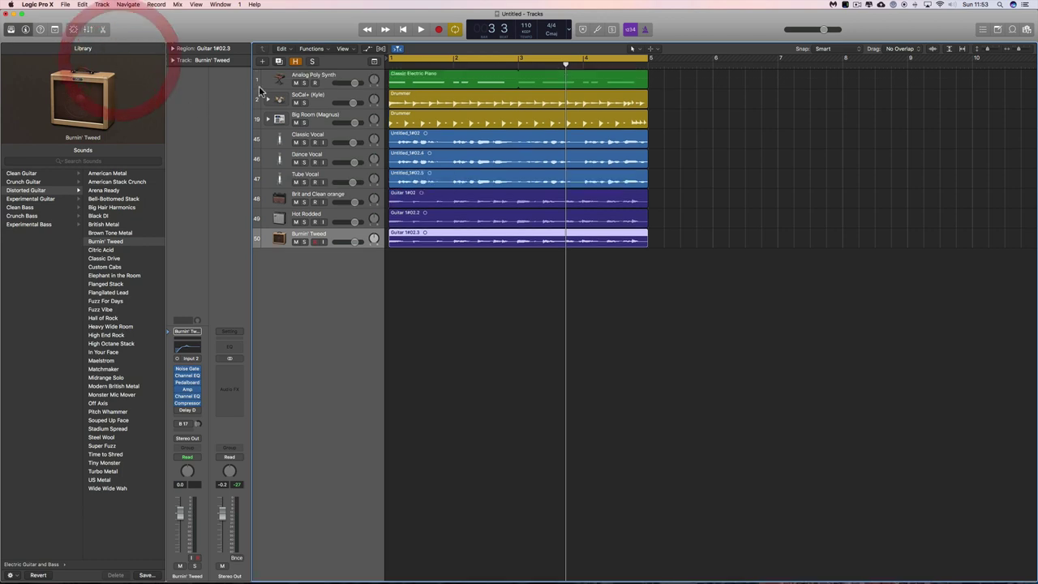
left_click(296, 62)
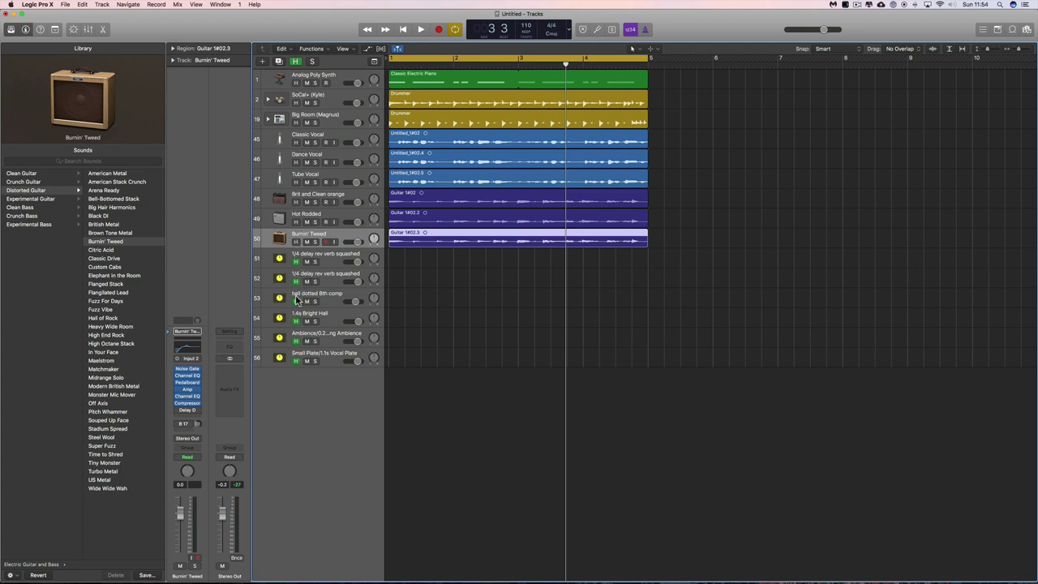
left_click(295, 61)
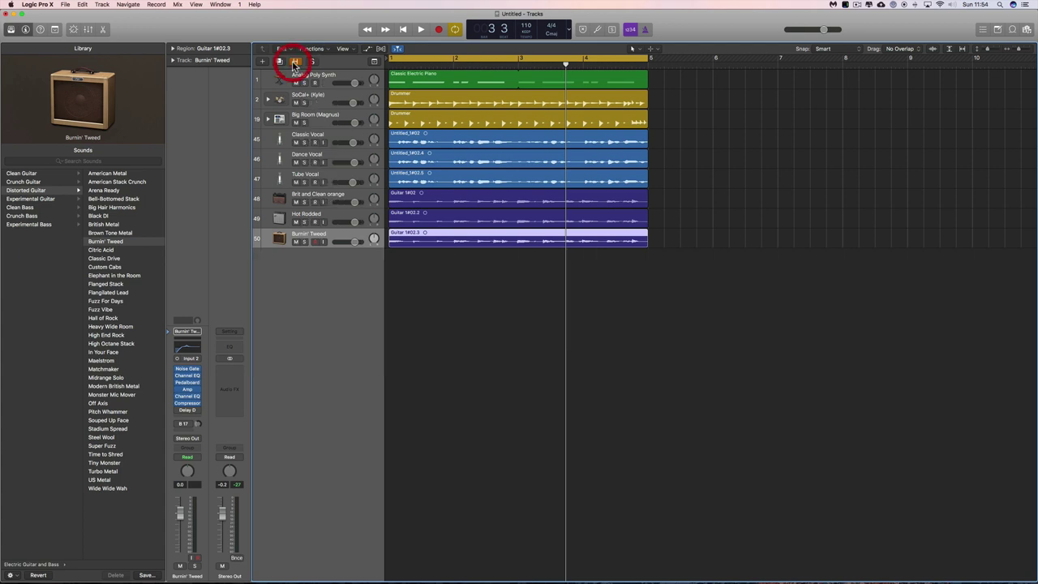
Reopen the mixer, set the Bus 21 aux to -3.1 dB and the hall dotted 8th comp aux to -0.7 dB, and close it
left_click(89, 29)
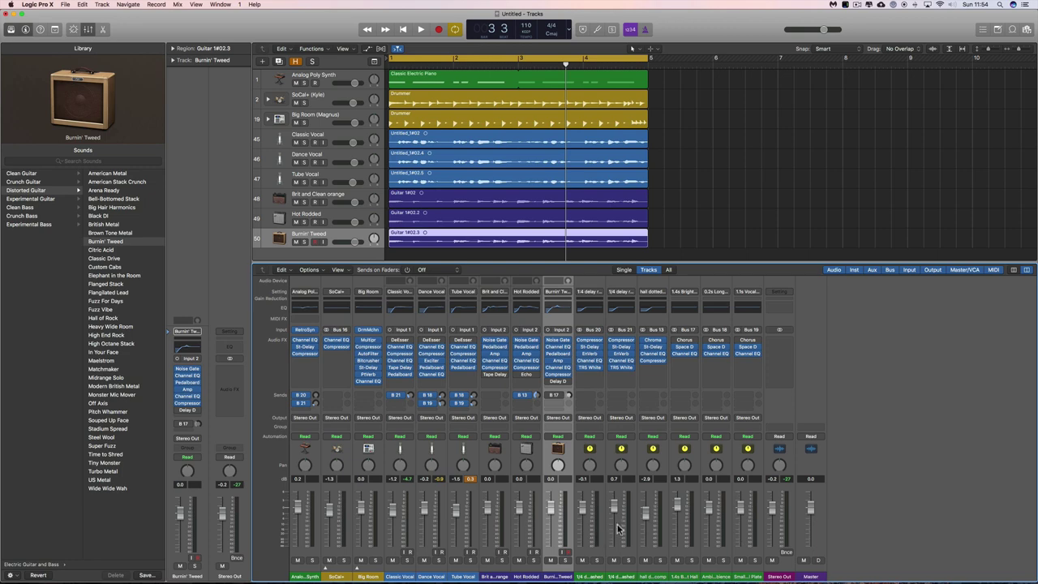
left_click_drag(615, 511, 646, 514)
left_click(87, 29)
Reveal the hidden aux tracks, bring the mixer back, and conceal the aux tracks again
left_click(296, 61)
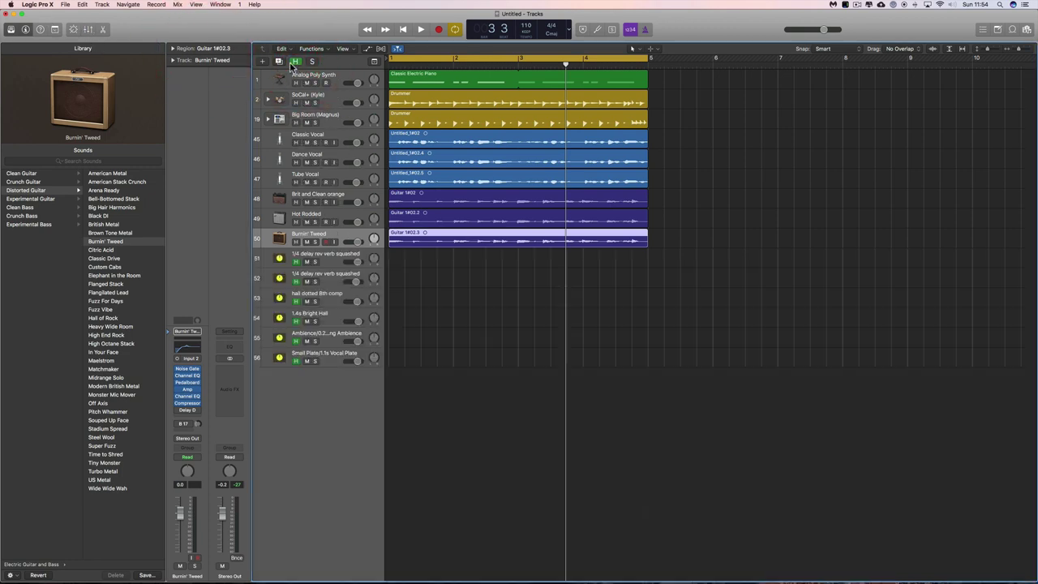
left_click(90, 30)
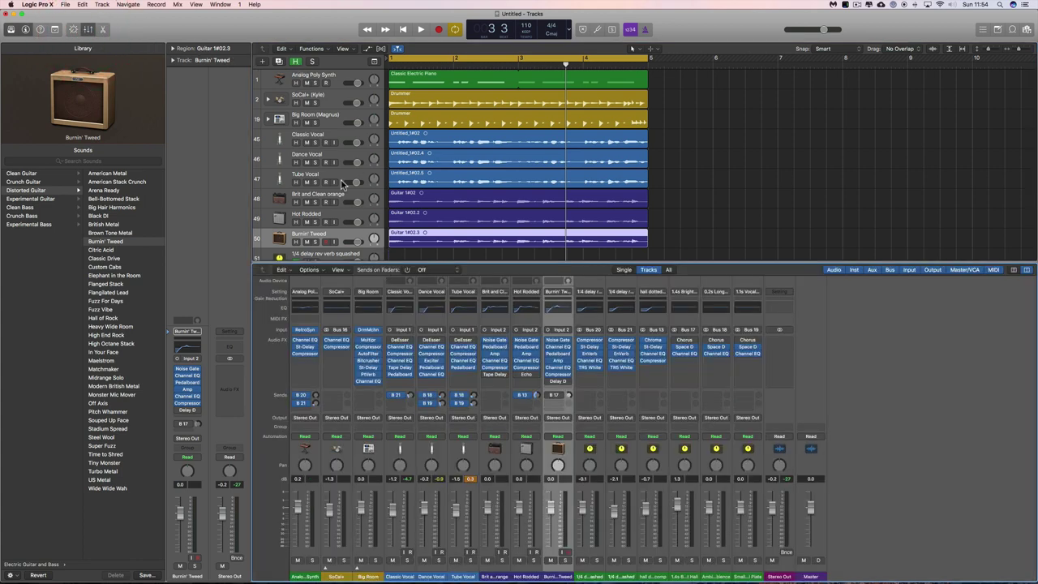
left_click(297, 63)
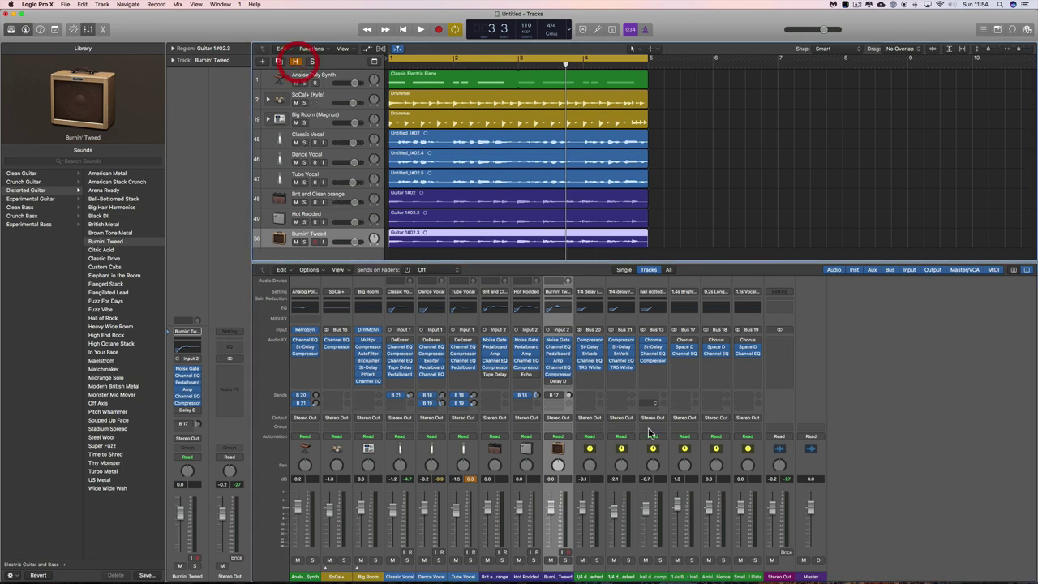
Toggle the mixer's Follow Hide option to compare the mixer with and without the channel strips of hidden tracks
left_click(349, 271)
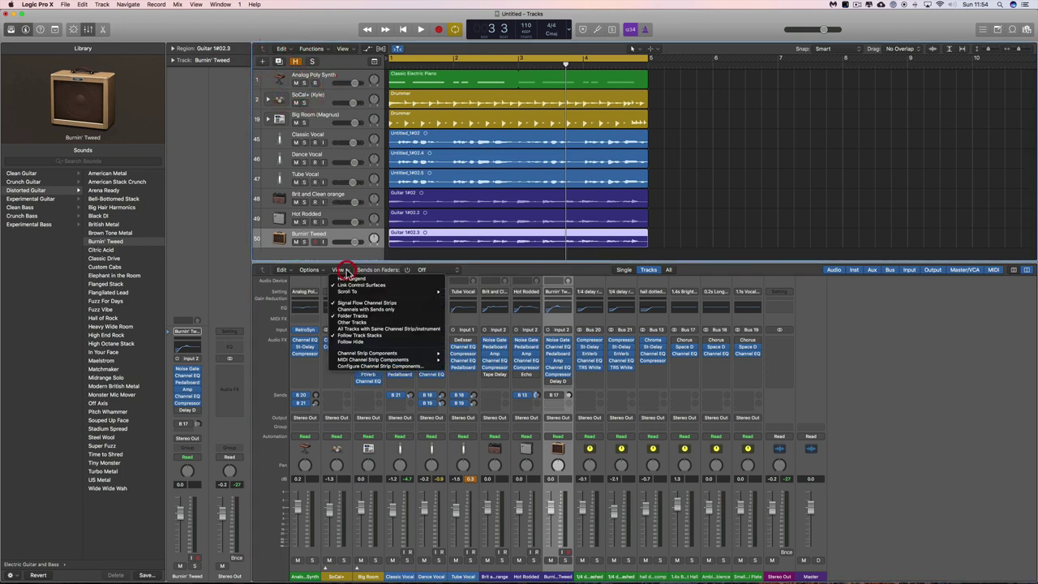
left_click(352, 344)
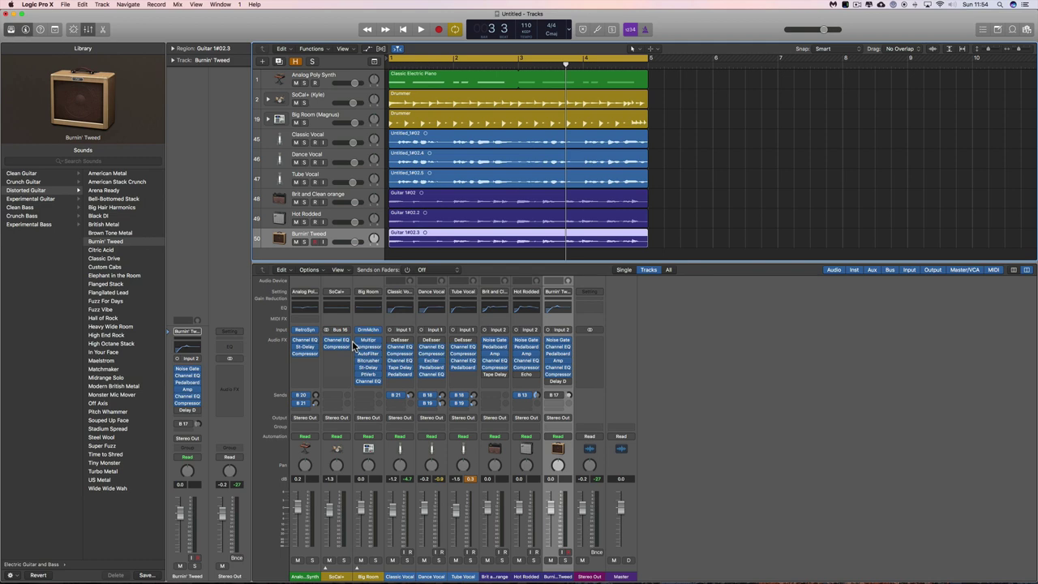
left_click(348, 271)
left_click(352, 344)
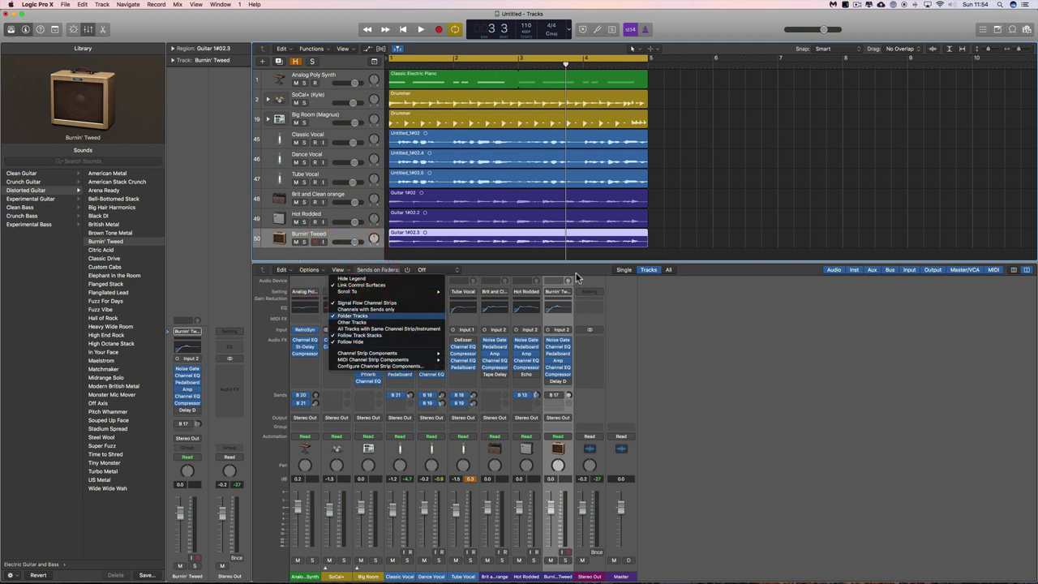
left_click(349, 272)
left_click(352, 344)
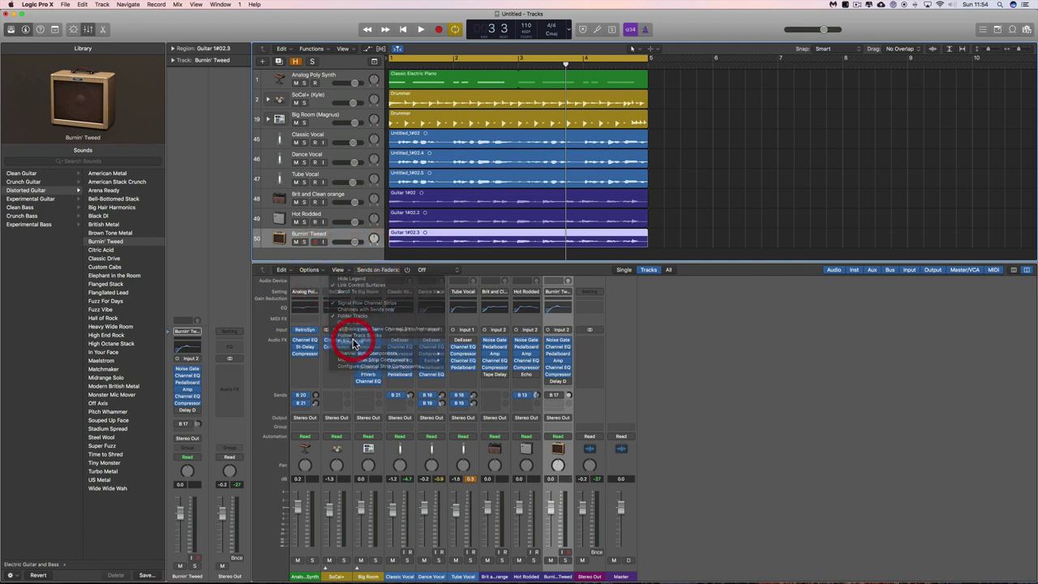
Reveal the hidden aux tracks, look through them at the end of the track list, and conceal them again
left_click(296, 62)
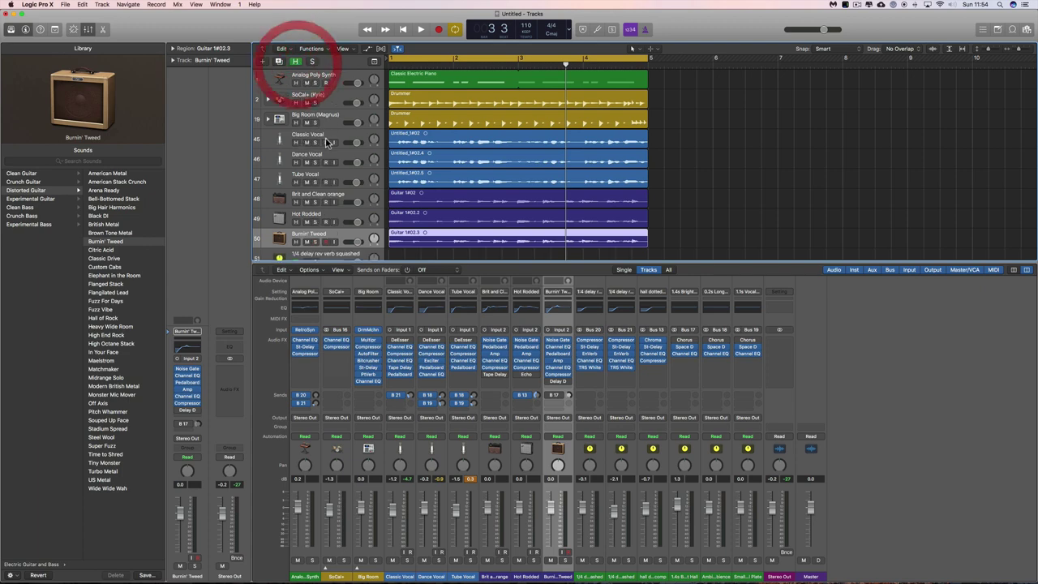
scroll(330, 203, "down", 5)
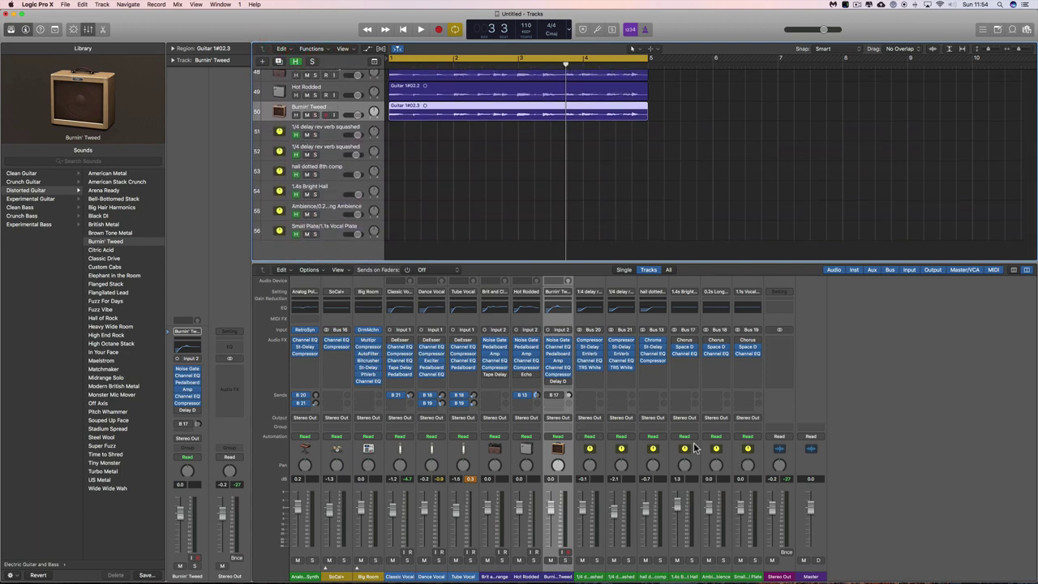
left_click(296, 62)
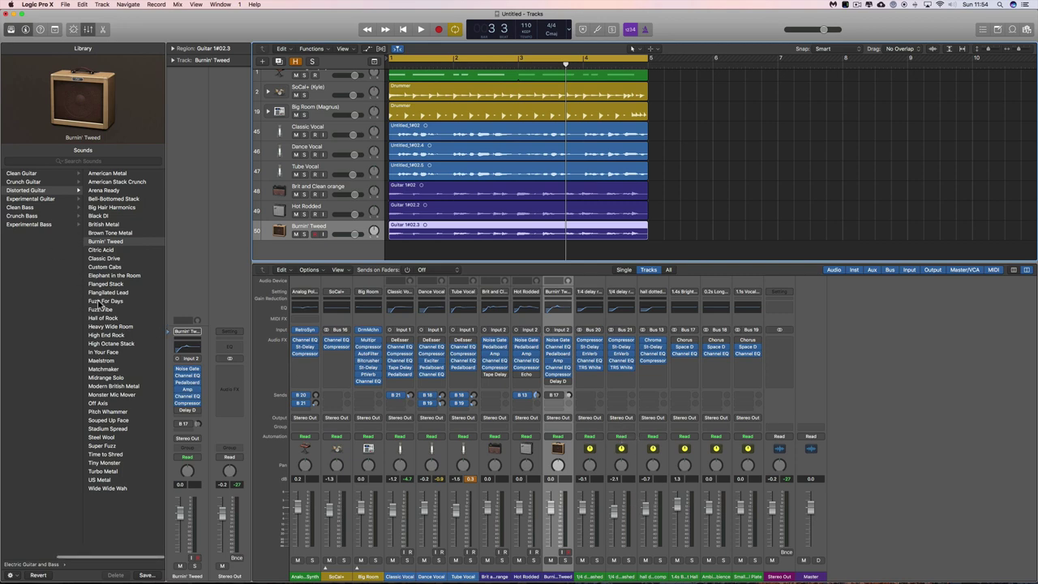
Reveal the hidden aux tracks, select the Bus 21 delay aux, and set its level to -1.3 dB
left_click(597, 557)
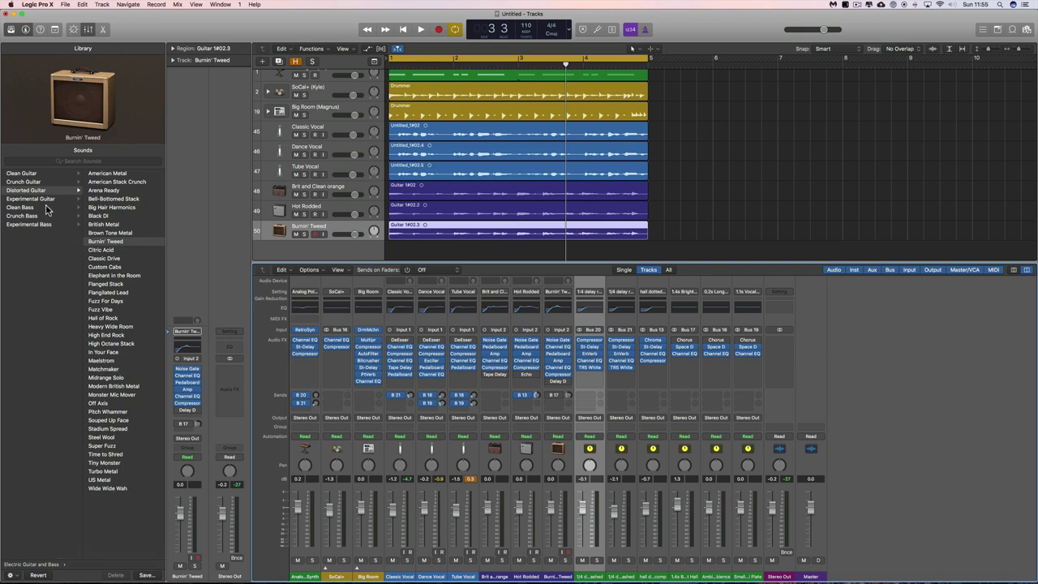
left_click(296, 63)
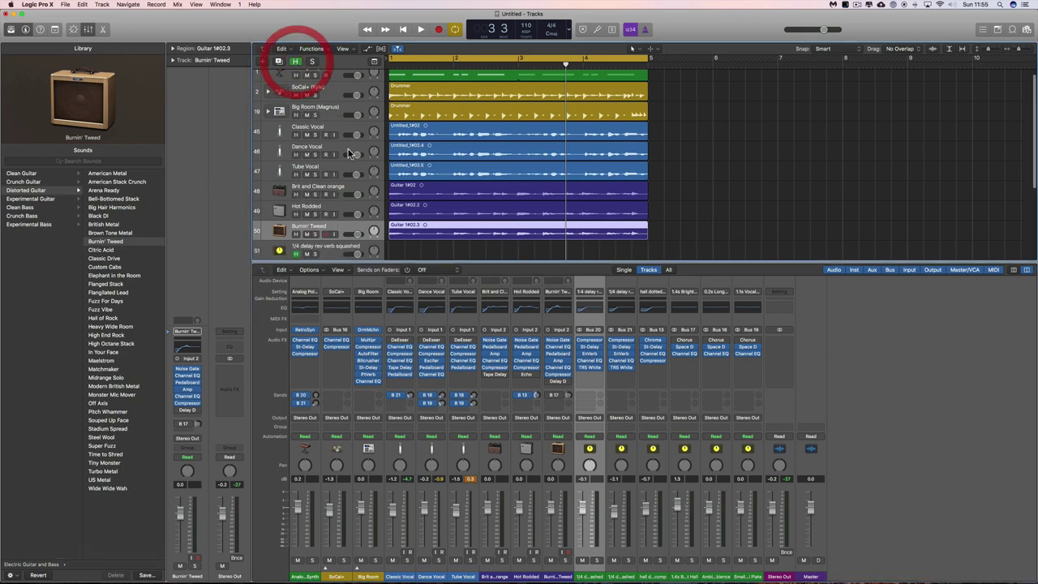
left_click(626, 527)
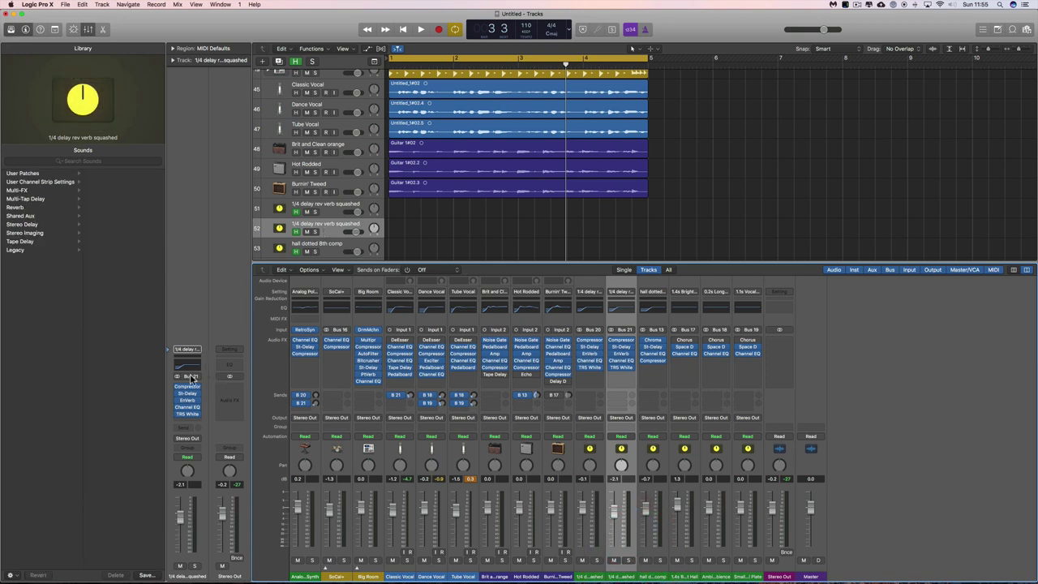
mouse_move(181, 514)
left_mouse_down()
mouse_move(186, 542)
mouse_move(188, 512)
left_mouse_up()
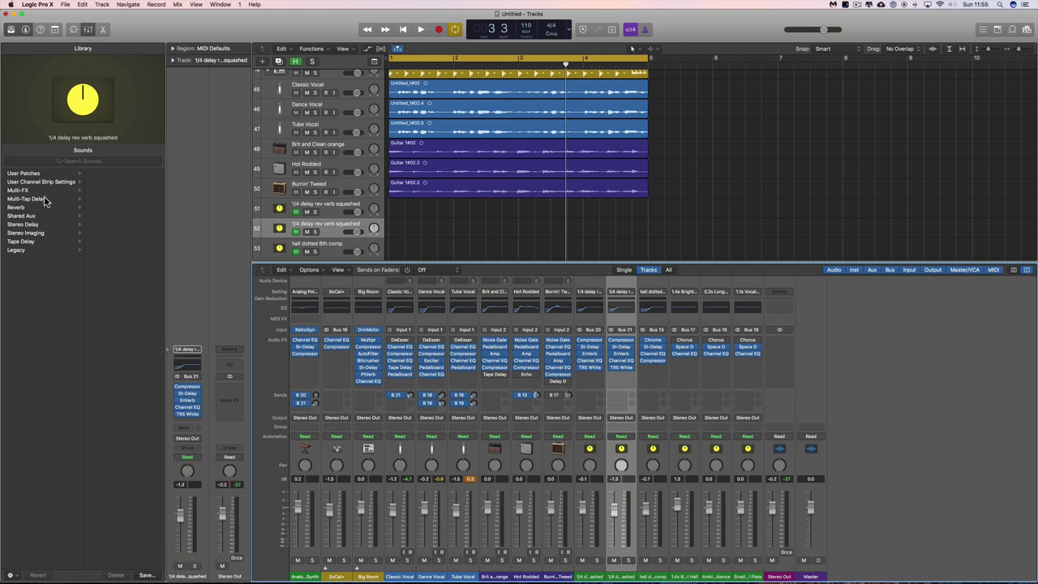
Browse the library's Multi-FX, Multi-Tap Delay and Reverb categories for the aux, and conceal the aux tracks again
left_click(24, 174)
left_click(18, 190)
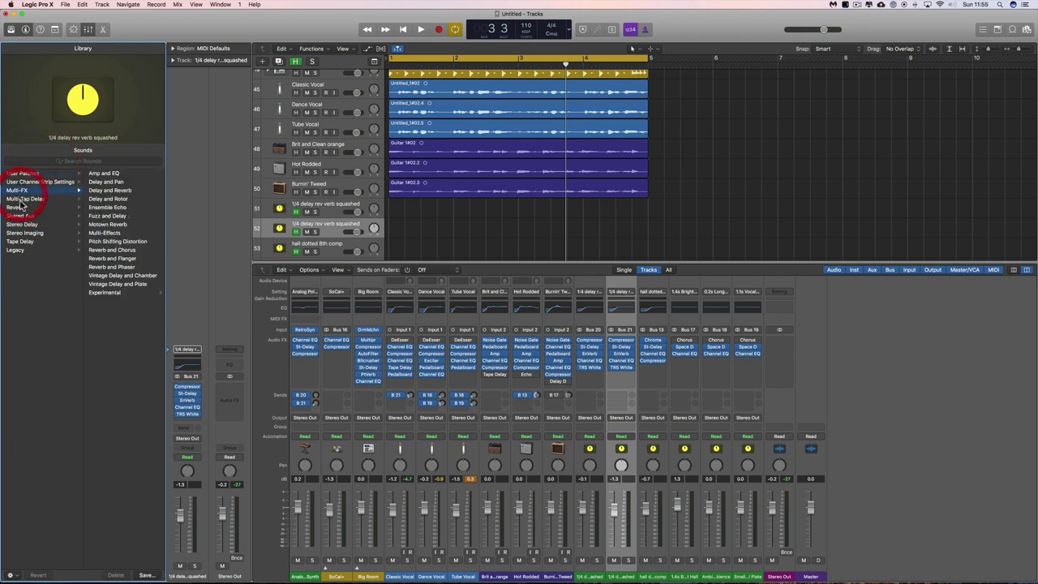
left_click(24, 199)
left_click(17, 207)
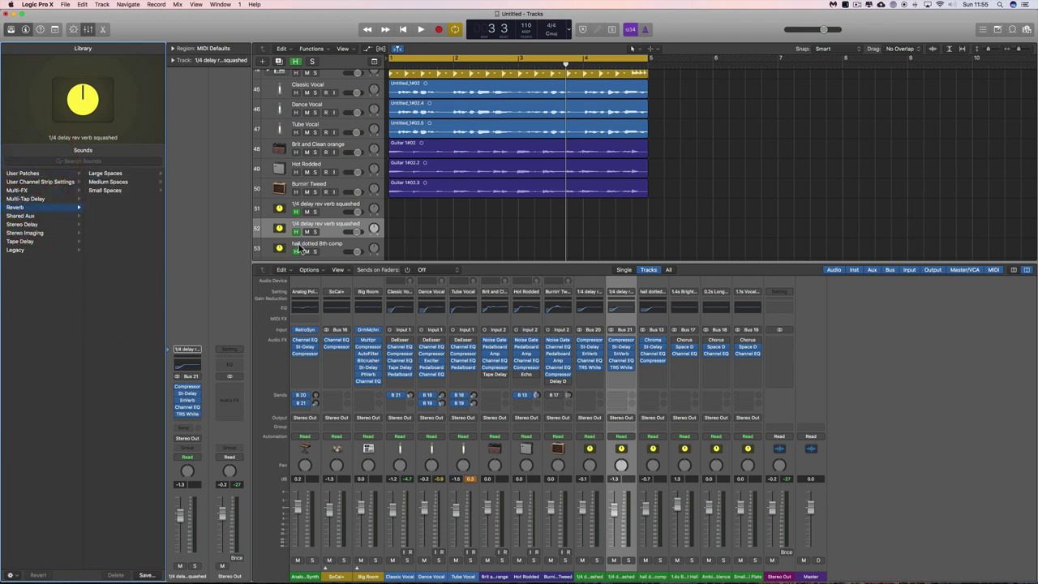
left_click(296, 62)
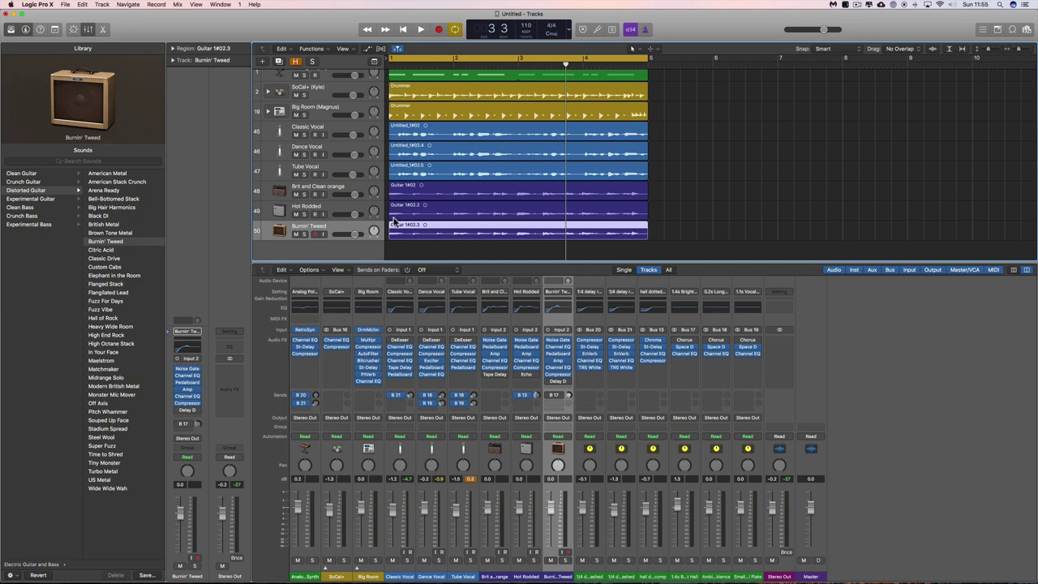
Select the Classic, Dance and Tube Vocal tracks together, check the Brit and Clean orange guitar track, and reselect the three vocals
left_click(339, 132)
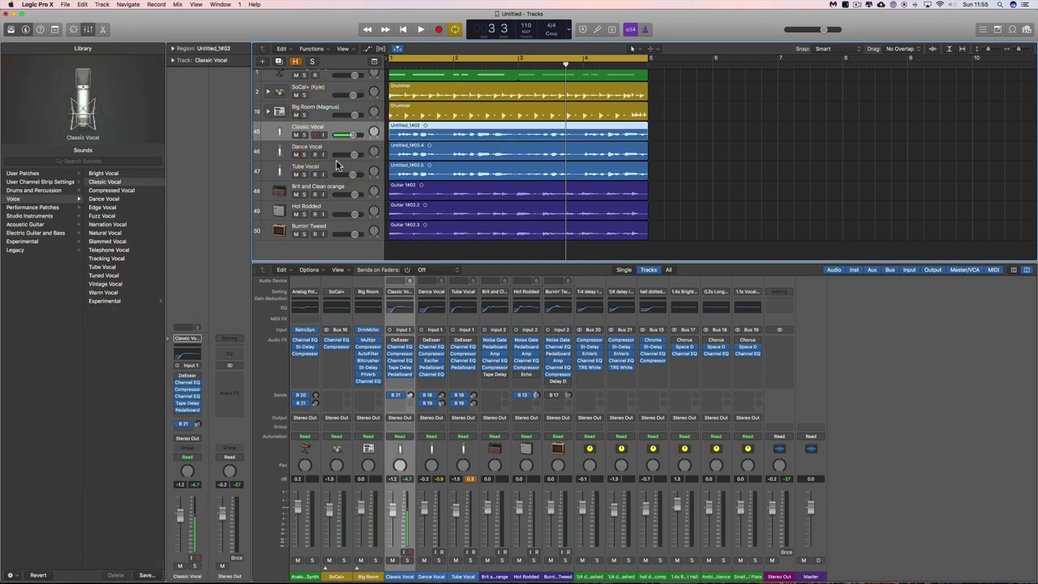
left_click(336, 168, "shift")
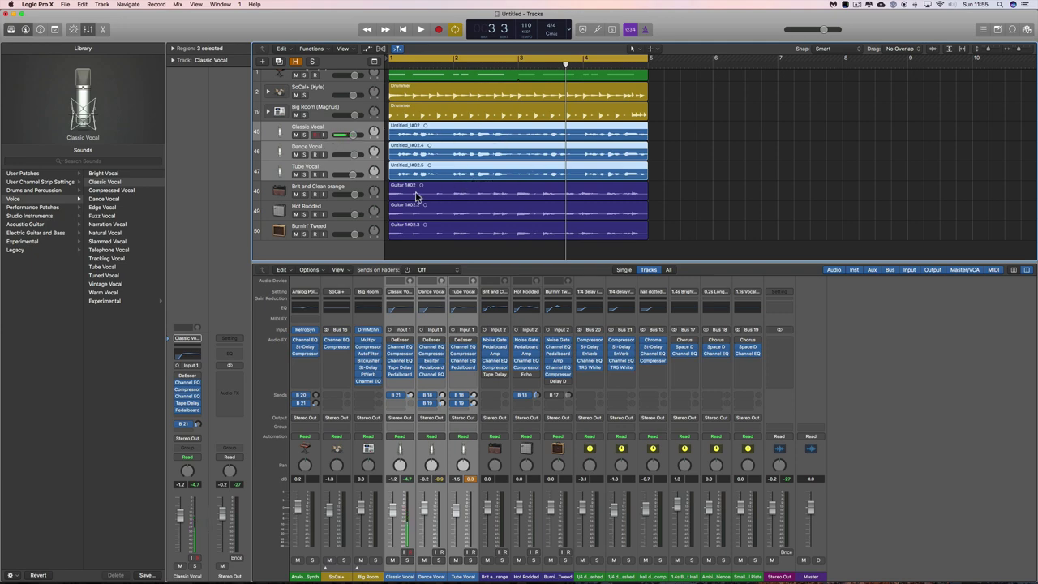
left_click(328, 187)
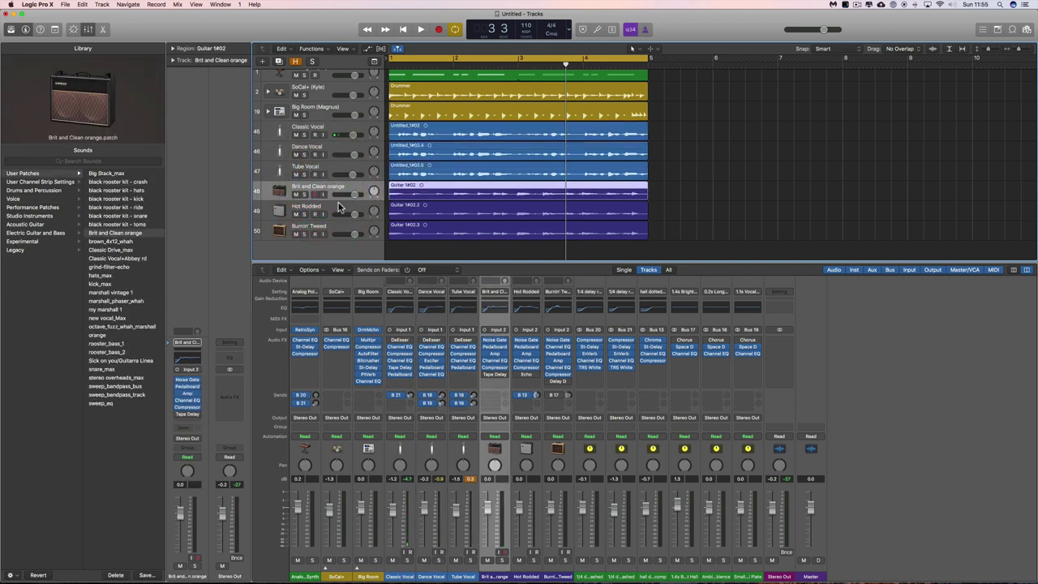
left_click(333, 130)
left_click(330, 168, "shift")
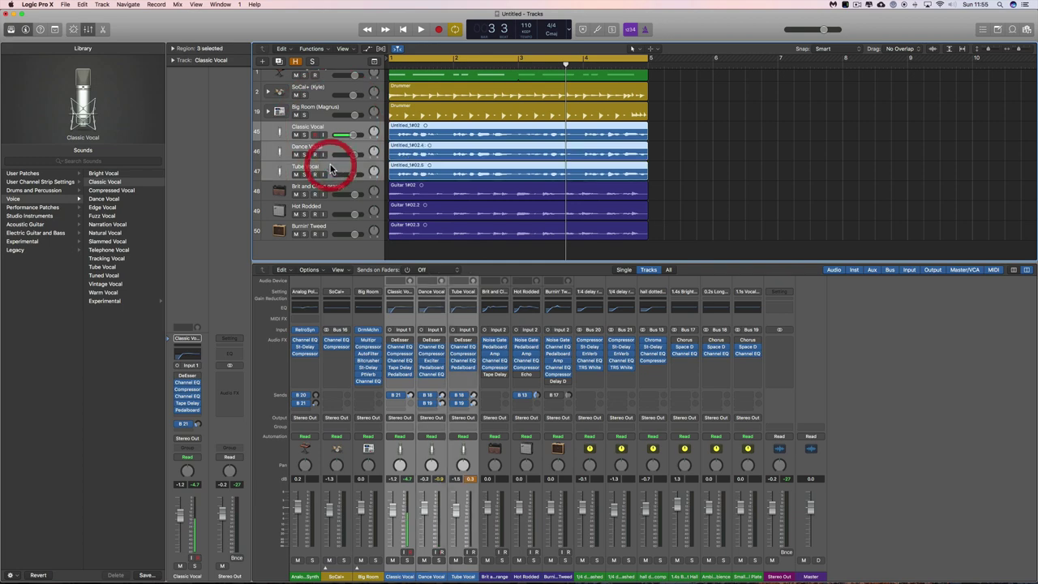
Go through the three vocal and three guitar tracks one at a time to examine each patch and channel strip
left_click(330, 128)
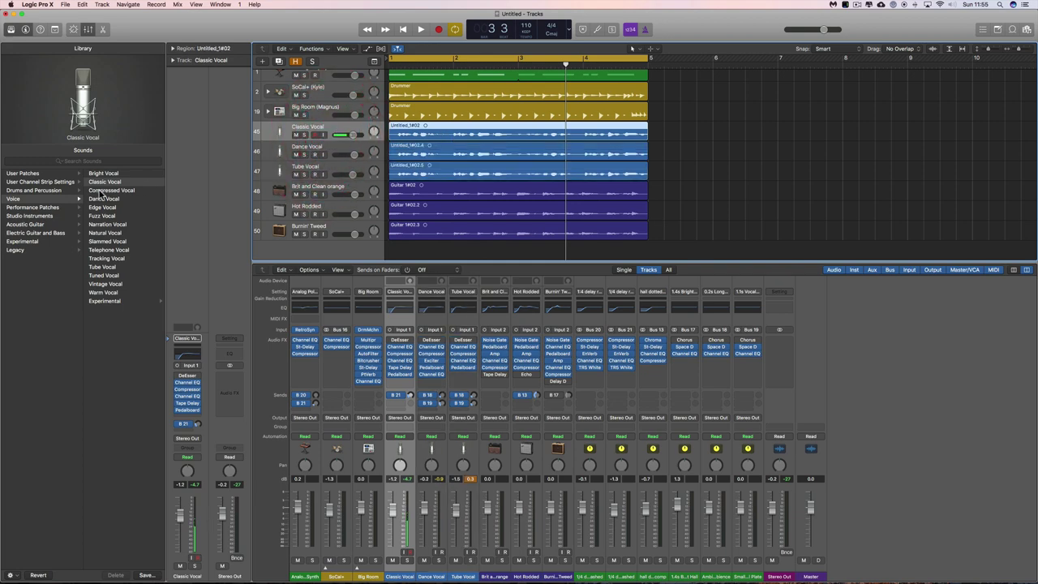
left_click(330, 151)
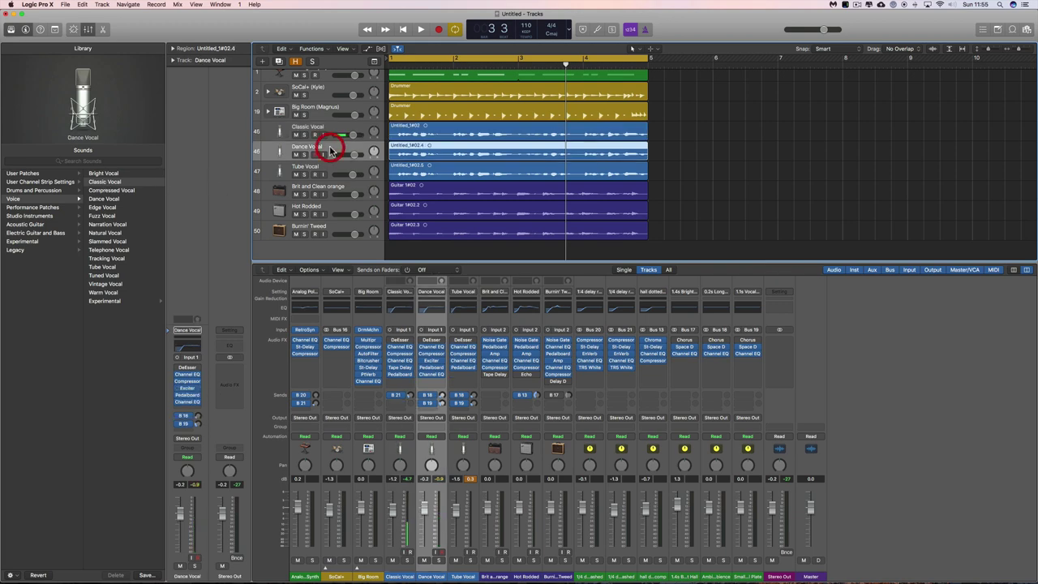
left_click(340, 171)
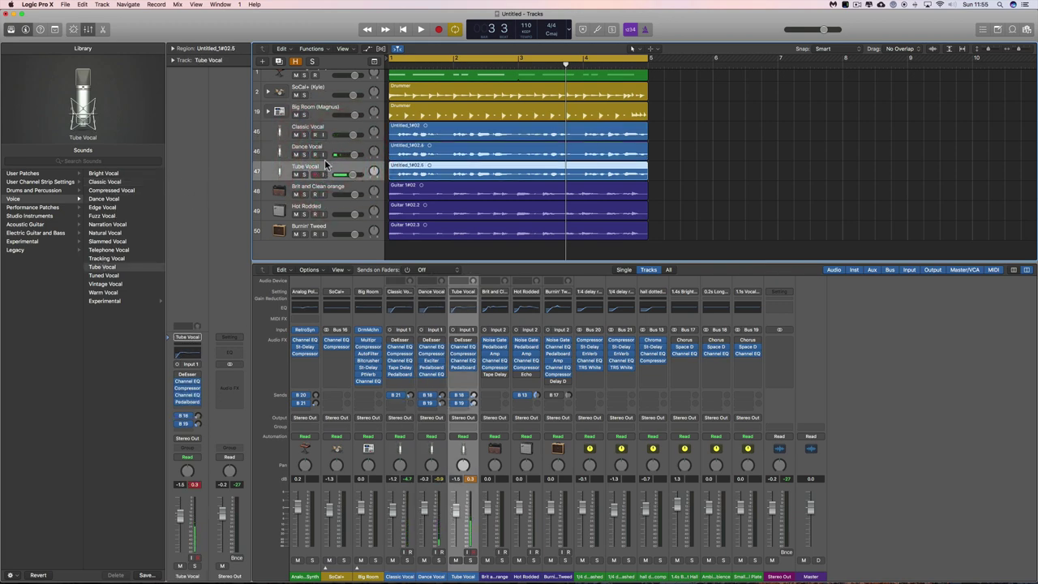
left_click(338, 190)
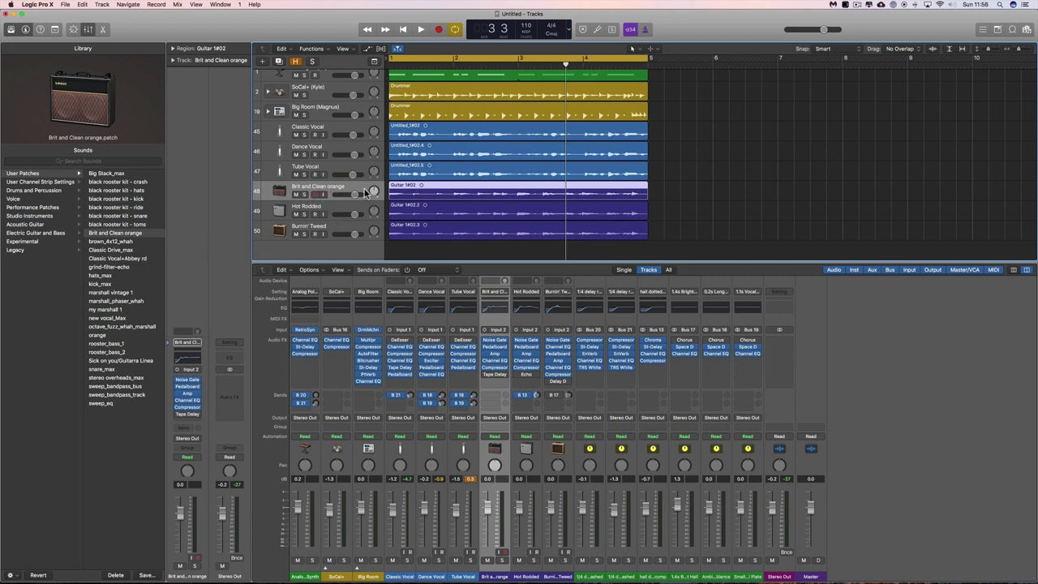
left_click(333, 210)
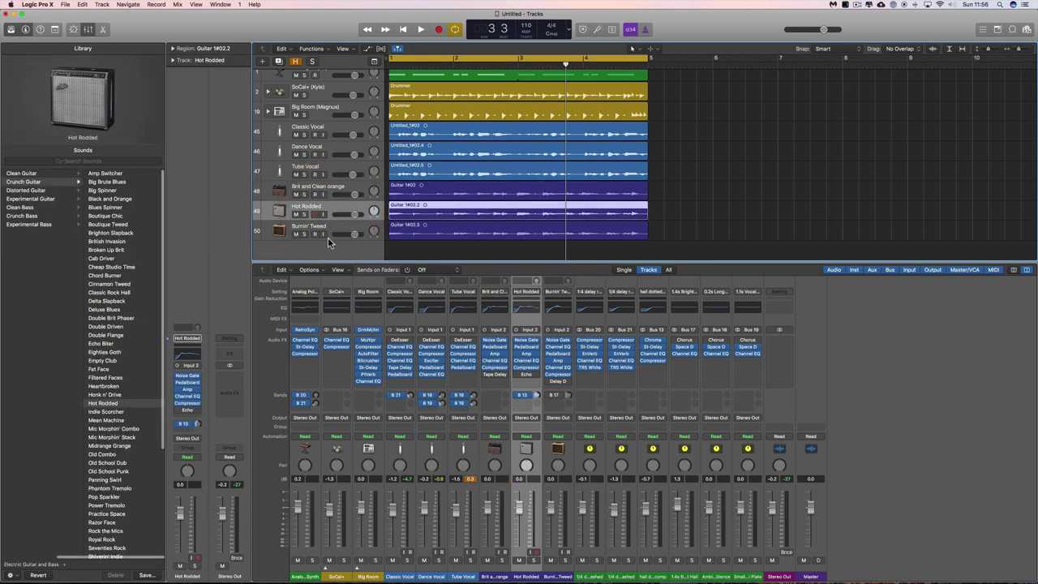
left_click(328, 235)
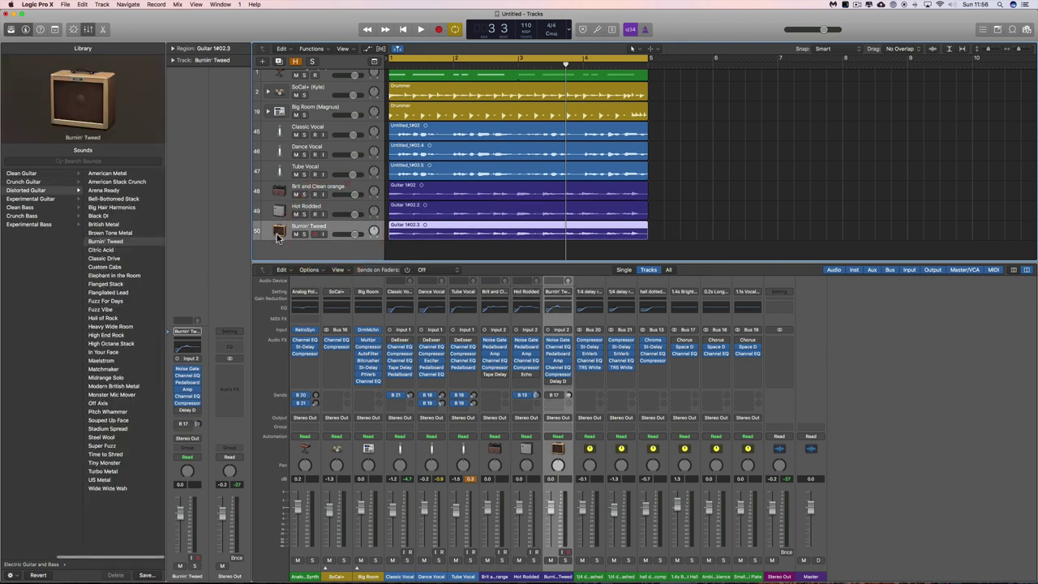
Select the Classic, Dance and Tube Vocal tracks together along with their mixer channel strips
left_click(331, 132)
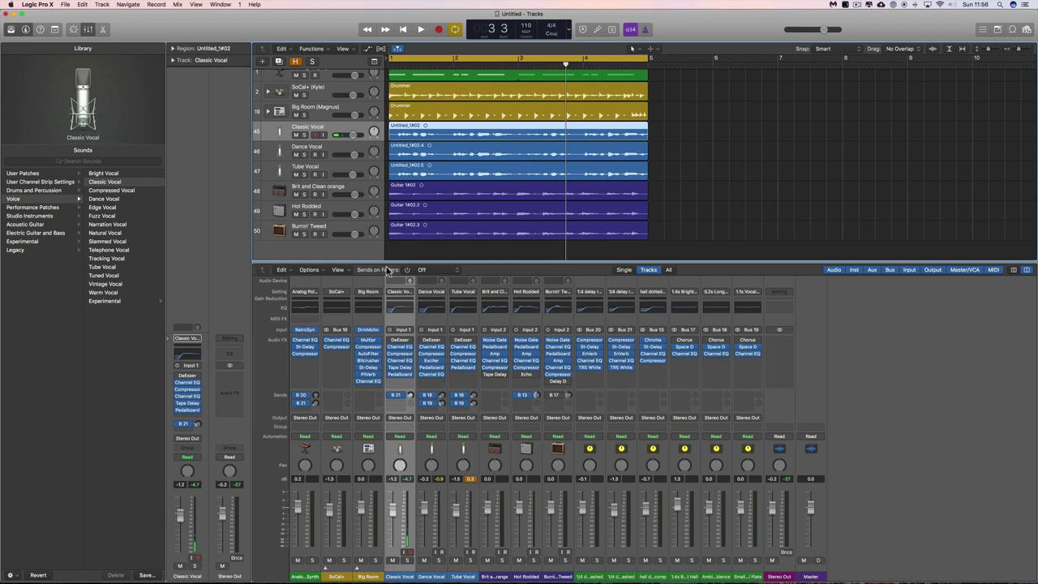
left_click(344, 174, "shift")
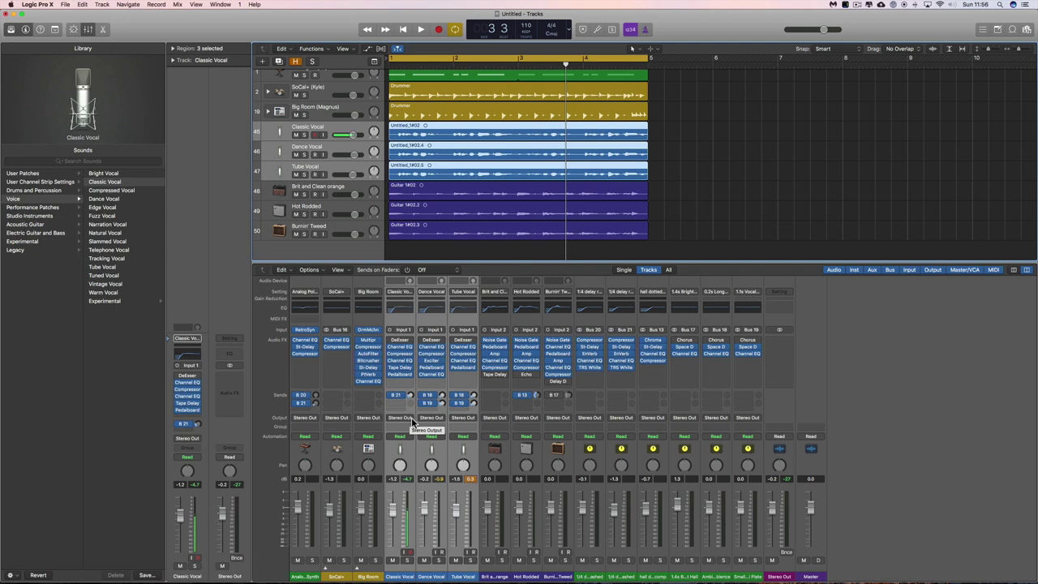
left_click(332, 130)
left_click(334, 154, "shift")
left_click(334, 168, "shift")
left_click(405, 490)
left_click(427, 486)
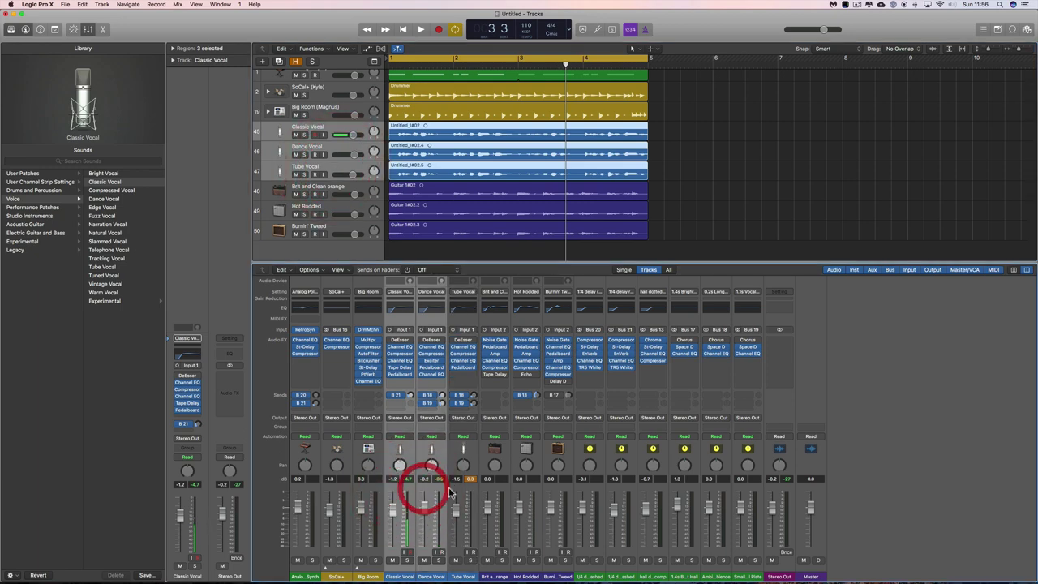
left_click(455, 491)
Clear the region selection and route the output of the three selected vocal channel strips to Bus 7
left_click(712, 186)
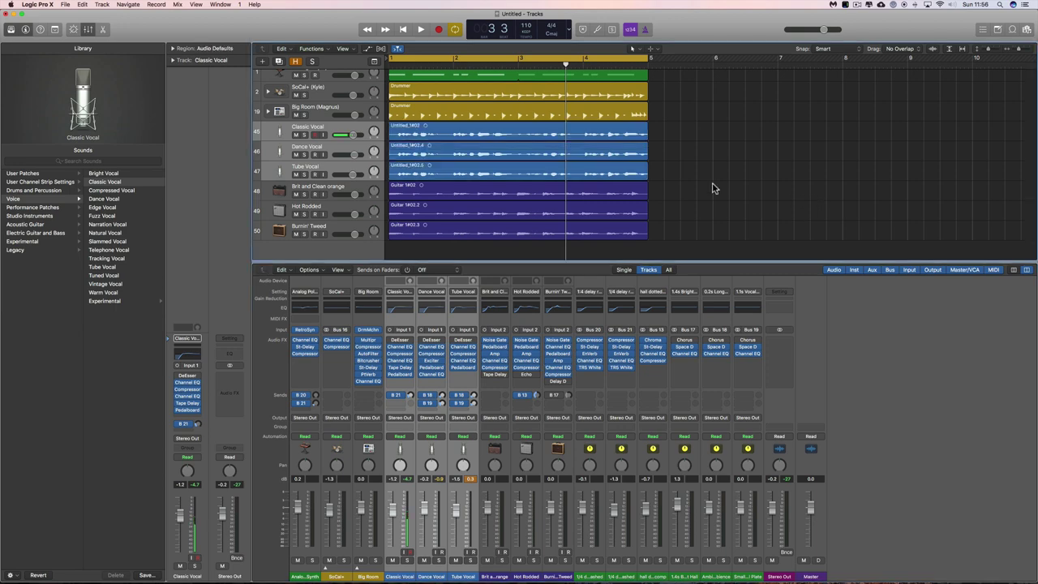
left_click(429, 488)
left_click(470, 490)
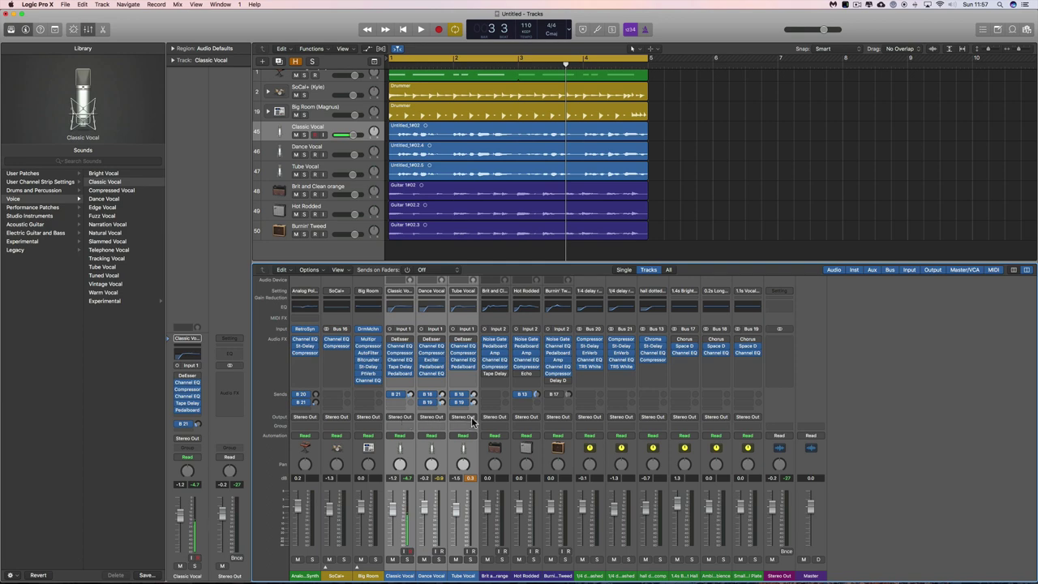
left_click(408, 419)
mouse_move(403, 445)
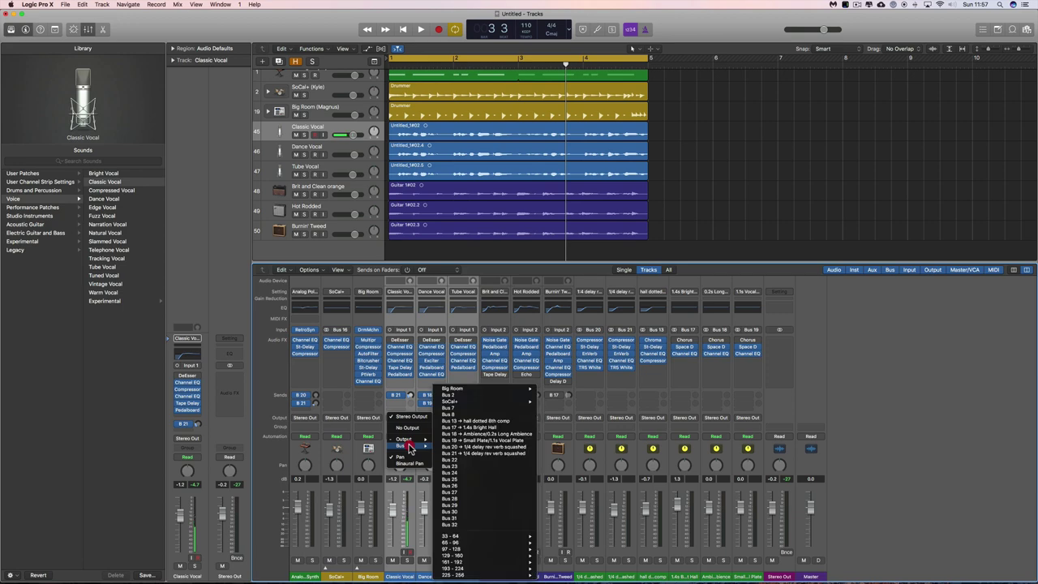
left_click(457, 409)
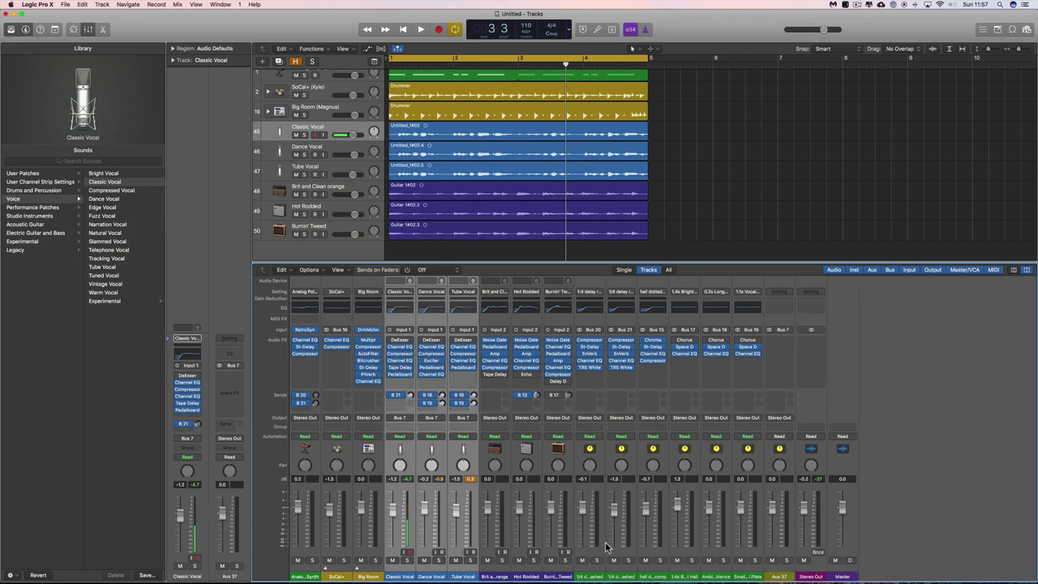
Solo the new Bus 7 aux, then lower its level to -10.6 dB while auditioning the vocals
left_click(779, 577)
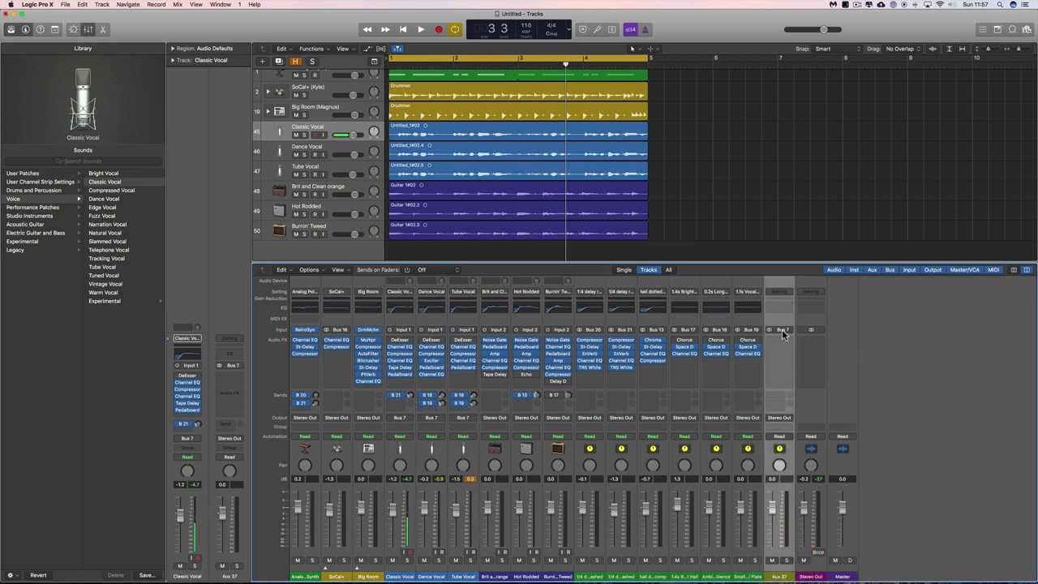
left_click(789, 560)
mouse_move(775, 535)
left_mouse_down()
mouse_move(774, 548)
mouse_move(774, 495)
mouse_move(776, 572)
mouse_move(777, 542)
left_mouse_up()
key("space")
key("space")
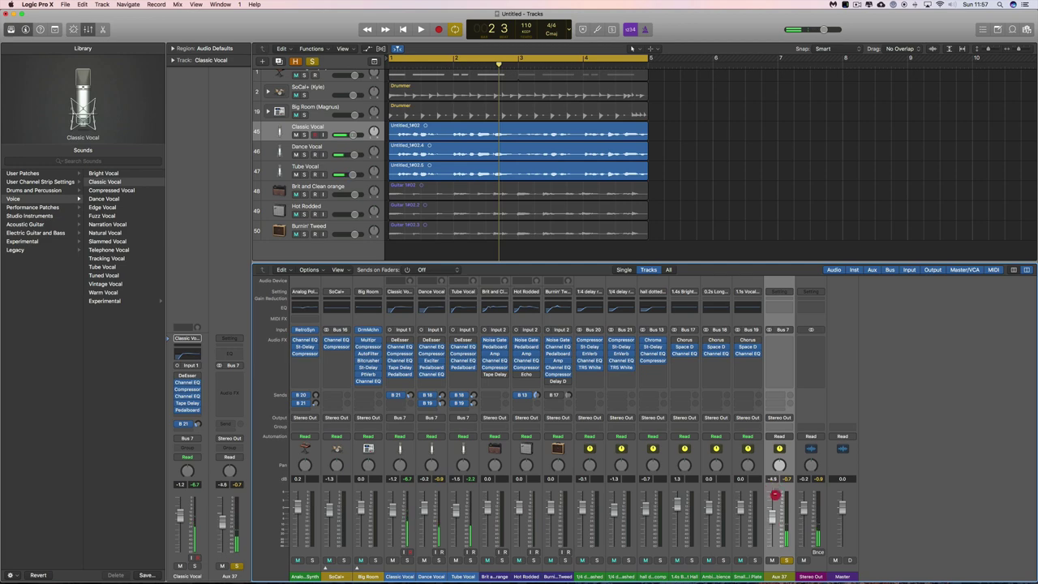
mouse_move(771, 527)
left_mouse_down()
mouse_move(774, 544)
mouse_move(775, 519)
mouse_move(776, 551)
mouse_move(776, 490)
mouse_move(772, 537)
mouse_move(773, 507)
mouse_move(773, 516)
left_mouse_up()
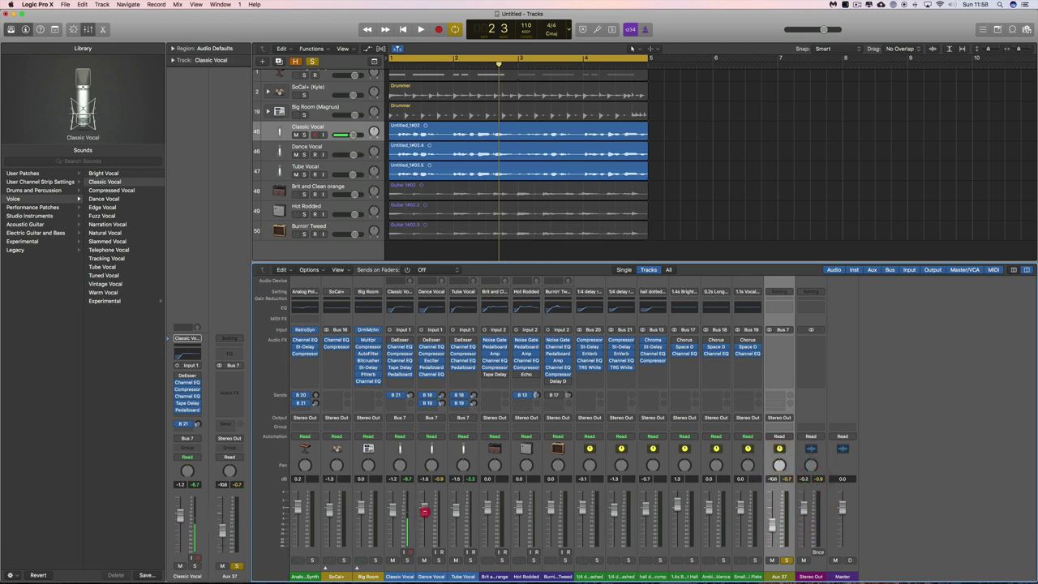
Set Classic Vocal to -0.3 dB panned -23, Dance Vocal to -3.5 dB, and Tube Vocal to 0.4 dB panned +30
left_click_drag(393, 507, 393, 503)
left_click(399, 466)
left_click_drag(463, 465, 464, 447)
left_click_drag(423, 509, 455, 505)
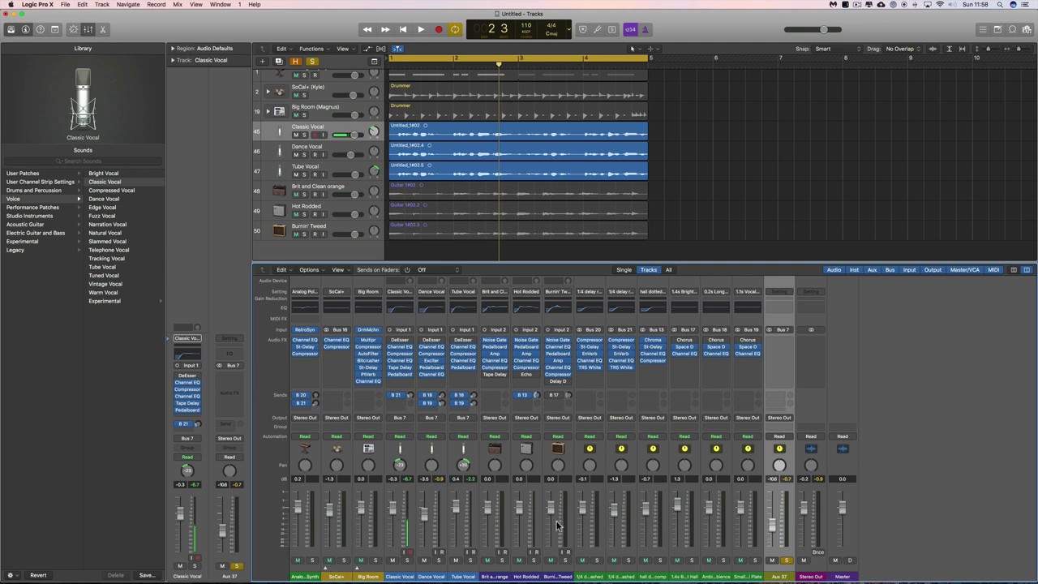
Raise the Bus 7 aux's level to -0.4 dB
left_click_drag(773, 526, 775, 505)
left_click_drag(774, 508, 773, 509)
Browse the channel strip settings available for the Bus 7 aux, down to the Legacy Logic group presets for drums and voice
left_click(782, 294)
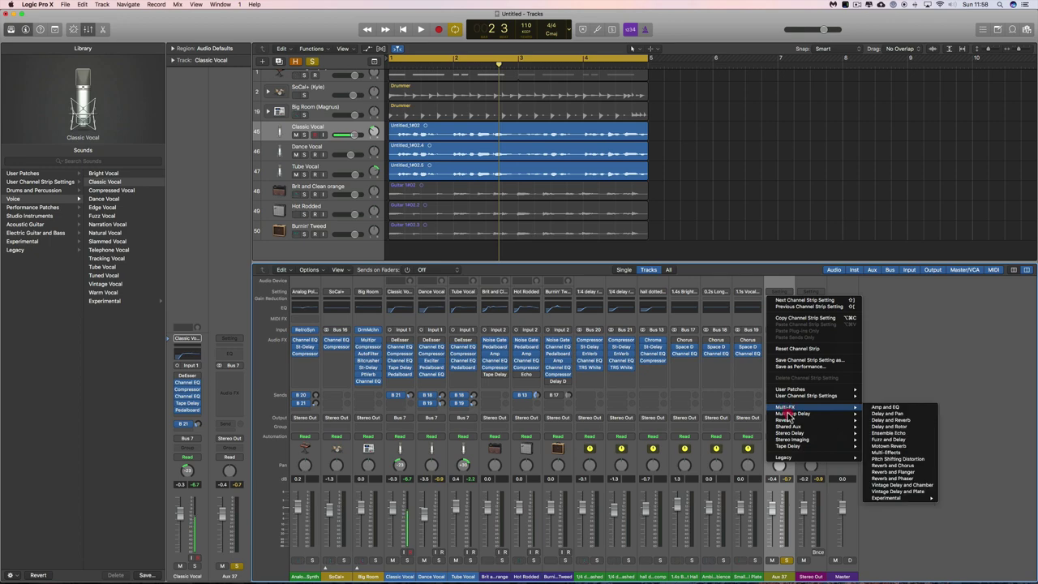
mouse_move(788, 444)
mouse_move(790, 408)
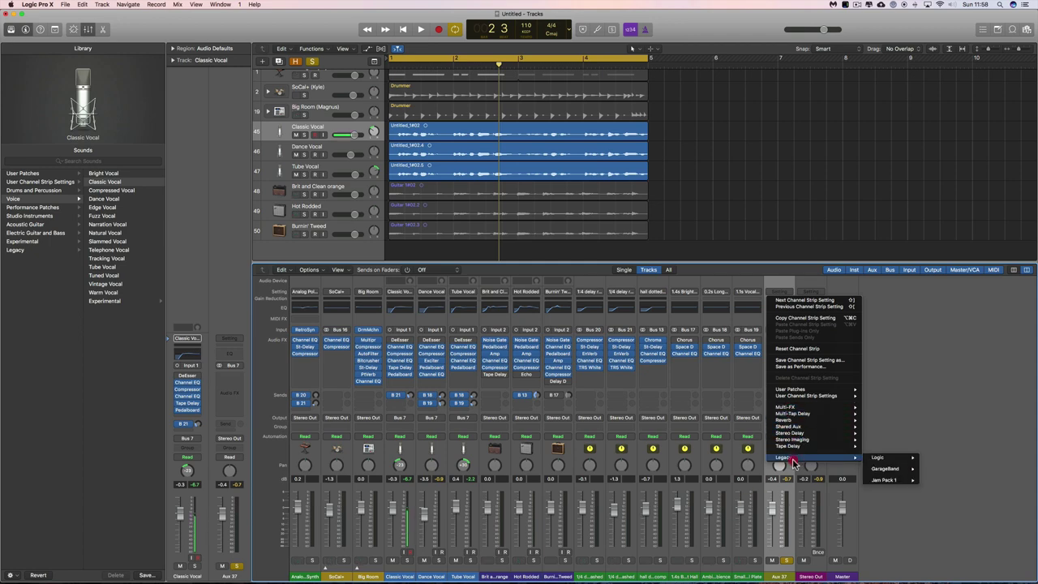
mouse_move(874, 461)
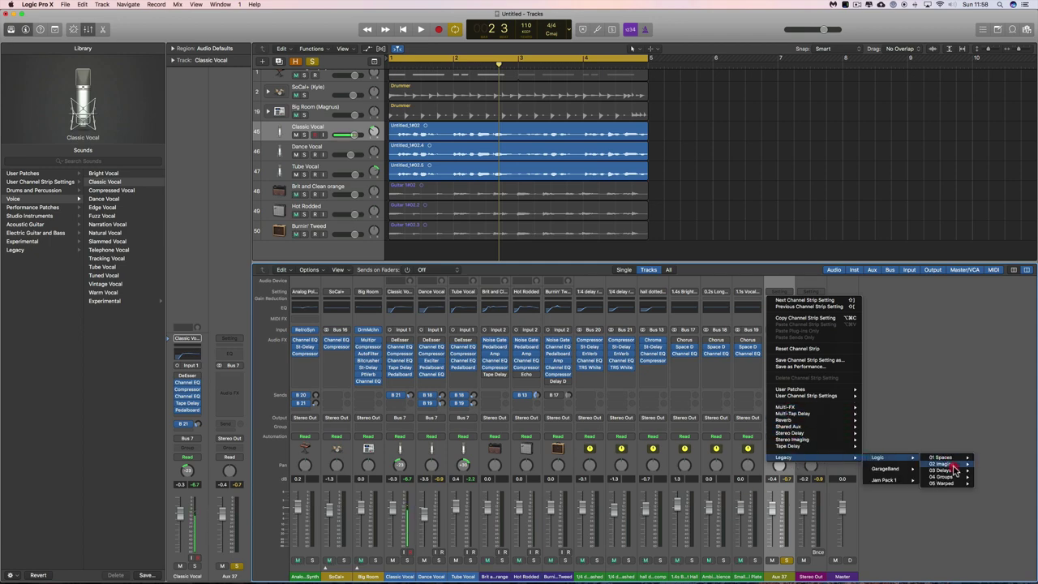
mouse_move(954, 477)
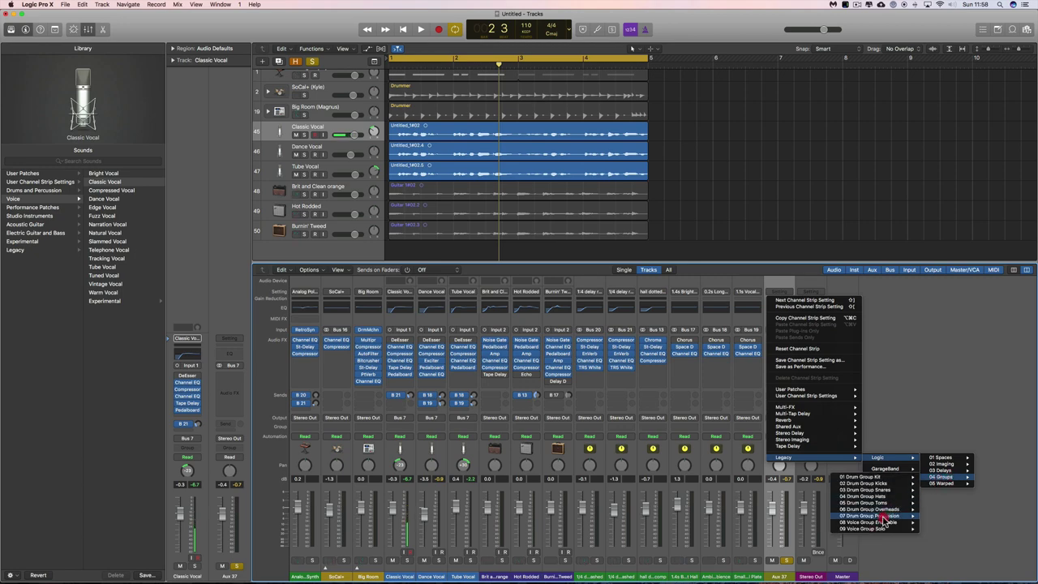
mouse_move(881, 525)
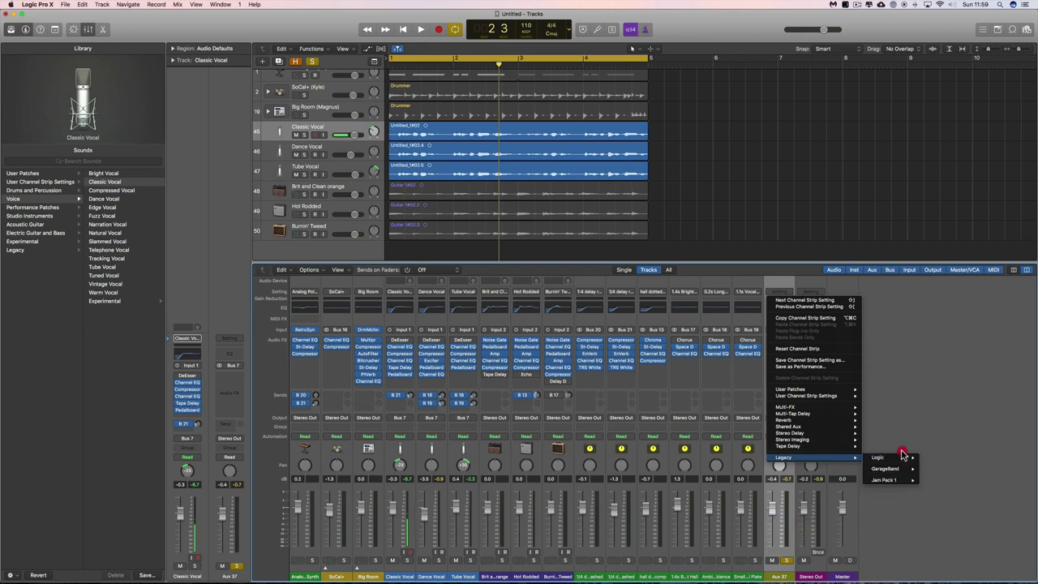
mouse_move(959, 459)
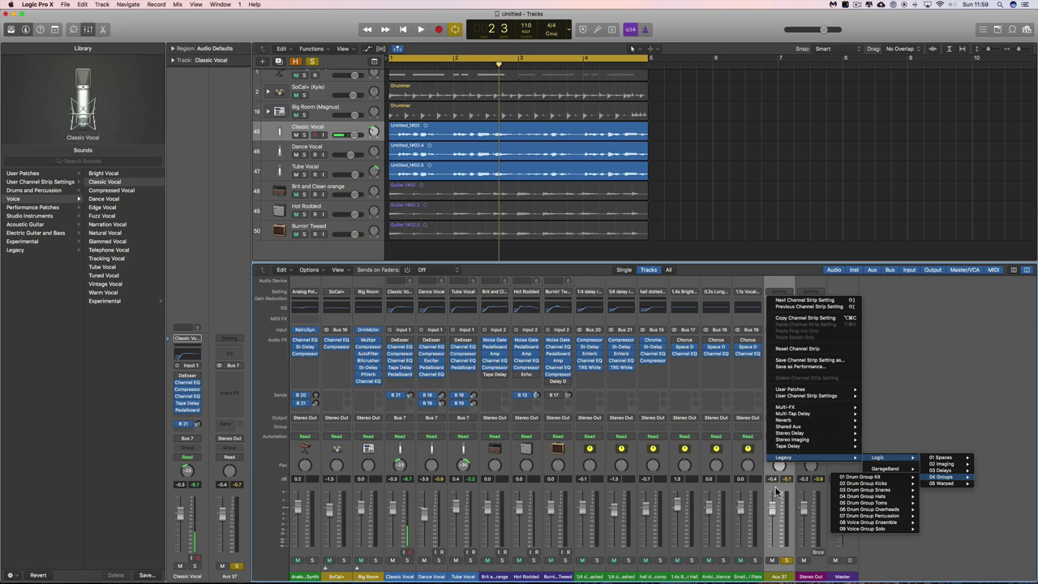
left_click(891, 421)
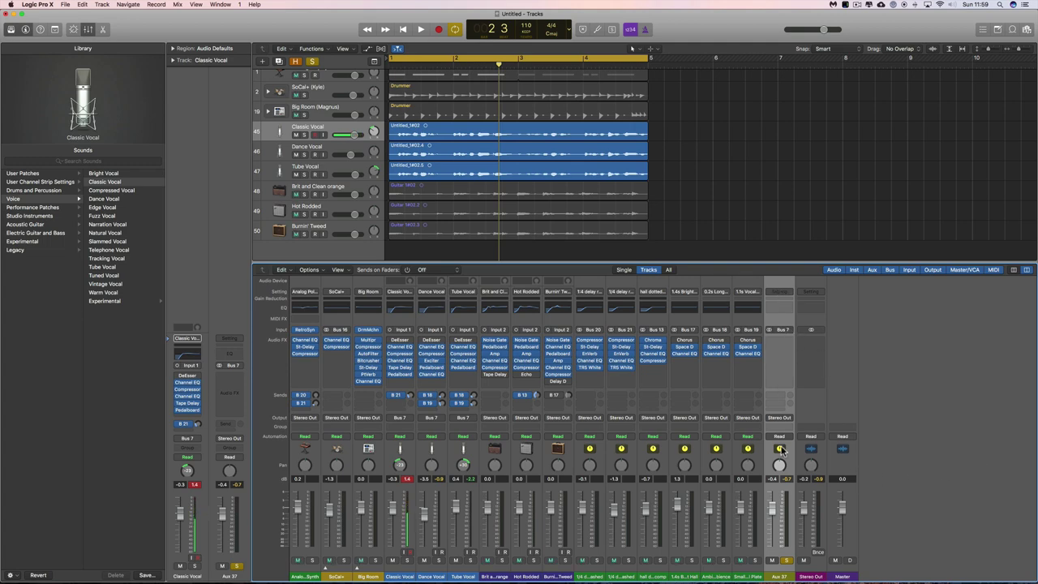
Nudge the Bus 7 aux's level to -0.6 dB and review its Legacy Logic Voice Group Solo settings without loading one
left_click(775, 504)
left_click(779, 292)
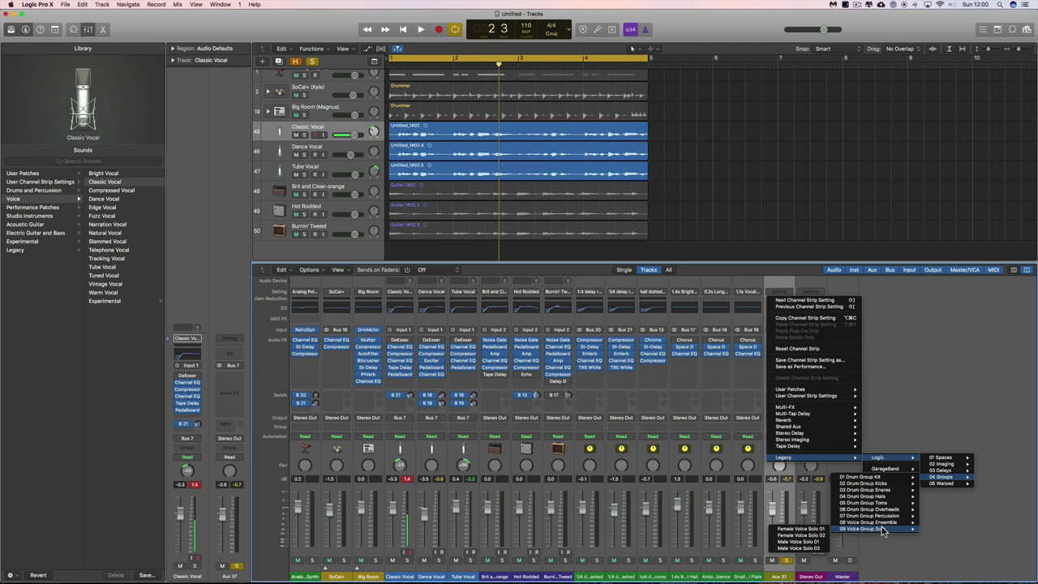
left_click(974, 525)
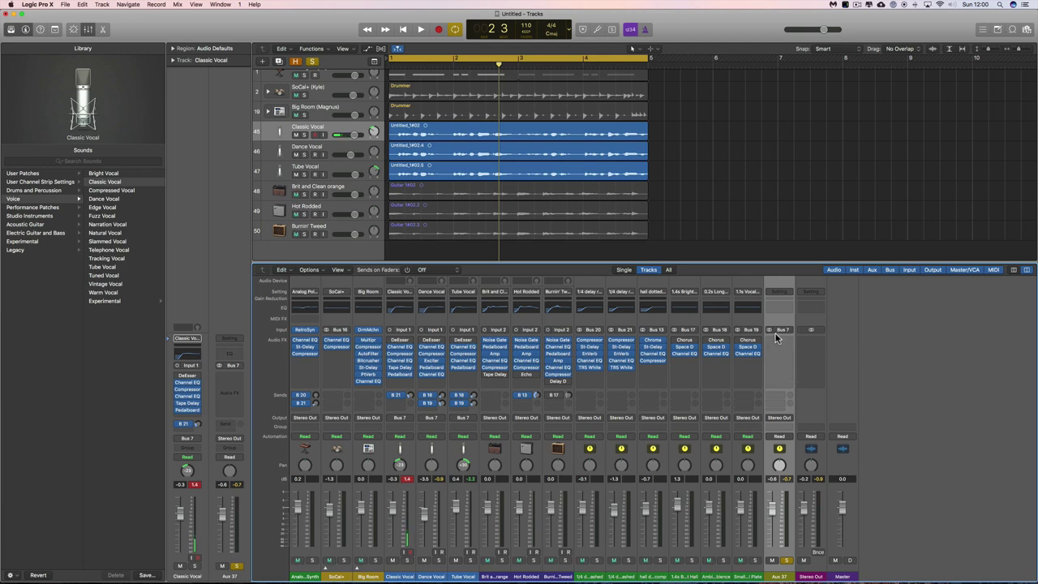
left_click(781, 295)
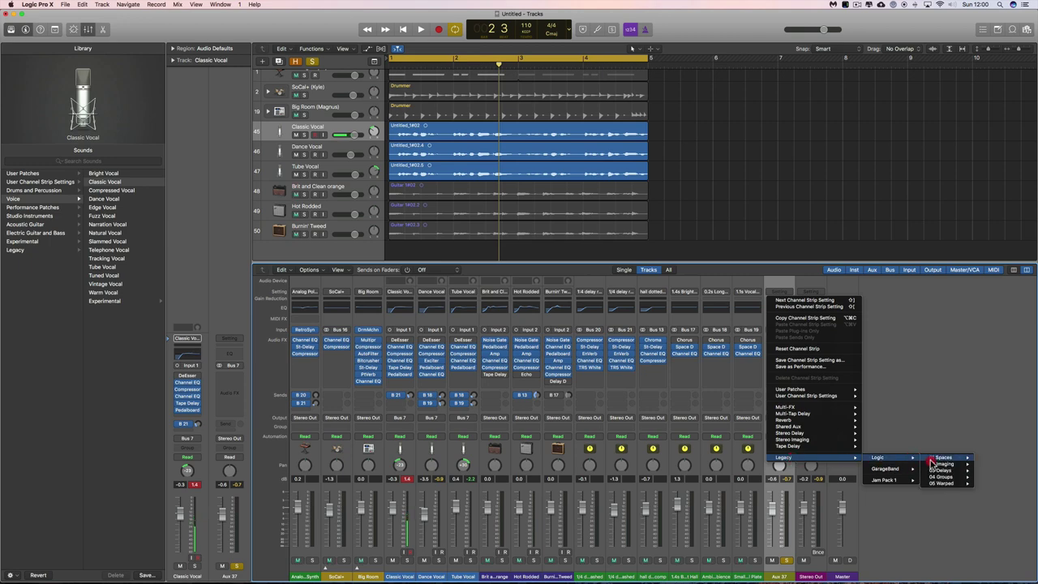
left_click(923, 418)
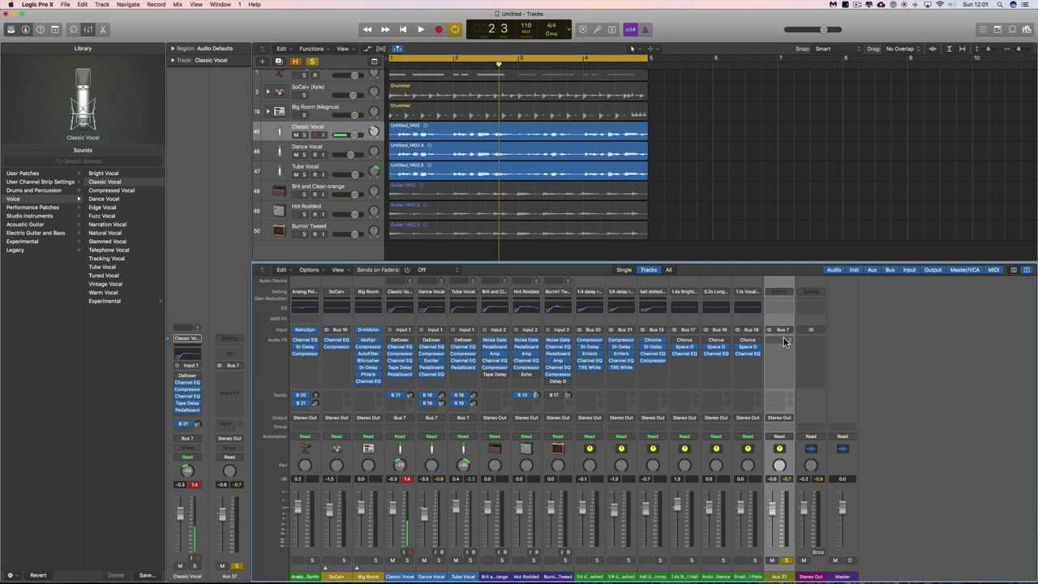
Rename the Bus 7 aux channel strip, fed by the three vocal tracks, as vox
left_click(406, 568)
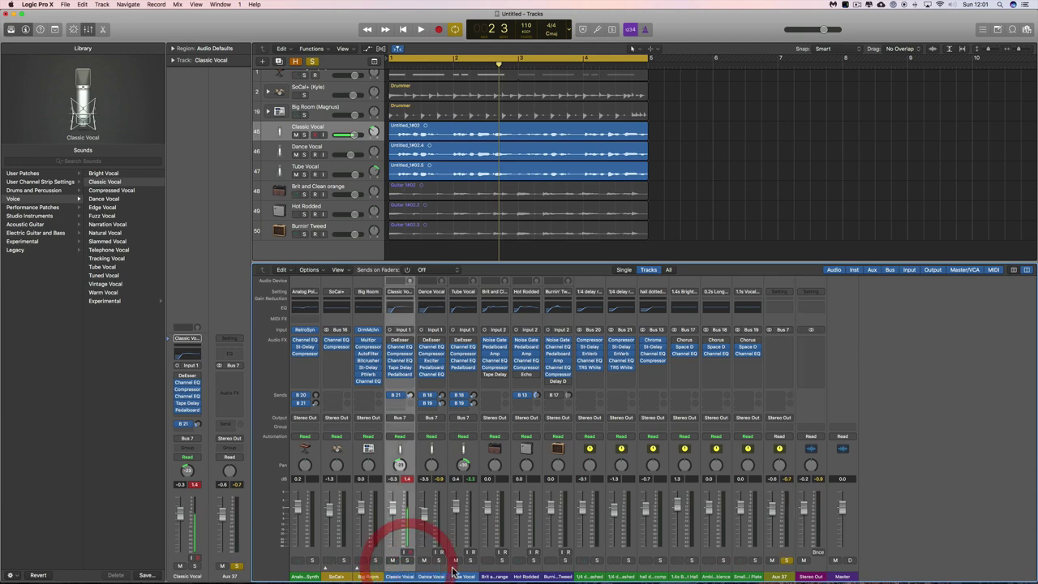
left_click(460, 568, "shift")
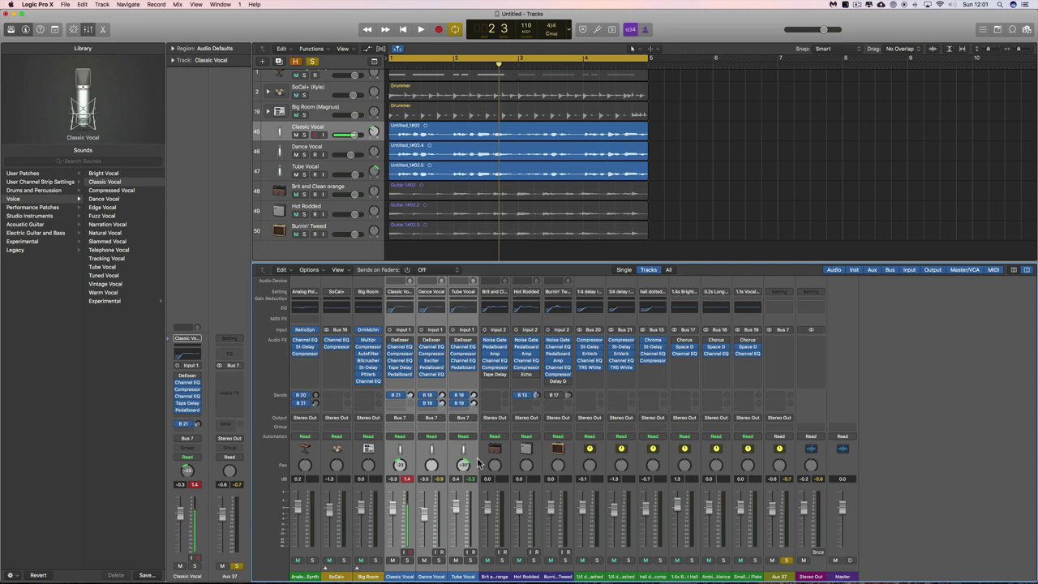
left_click(779, 576)
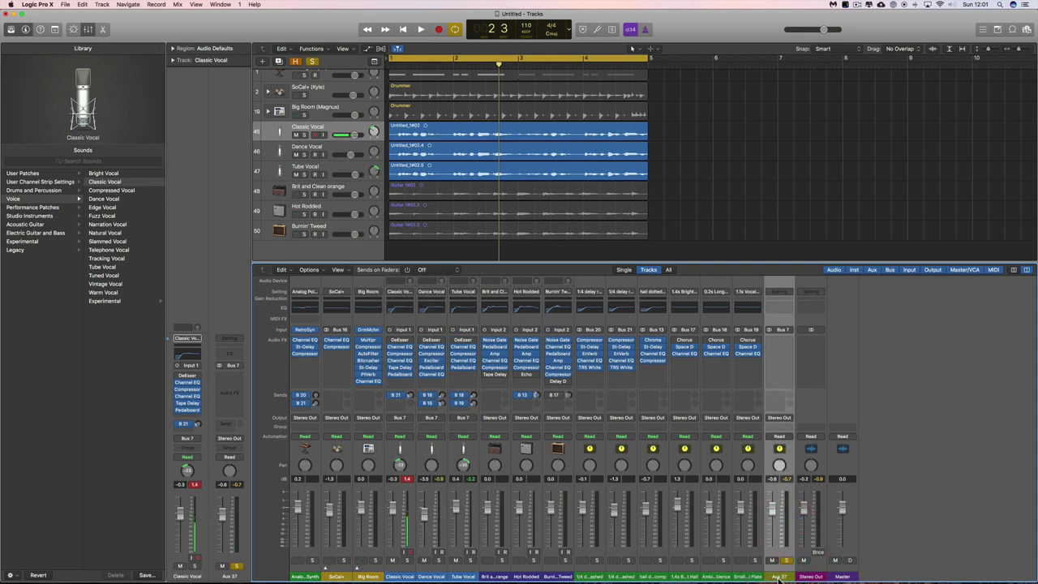
double_click(779, 576)
type("vd")
type("x")
key("Return")
Set the Dance Vocal's level to -2.0 dB and check each vocal track's Bus 7 routing in the inspector
left_click(328, 154)
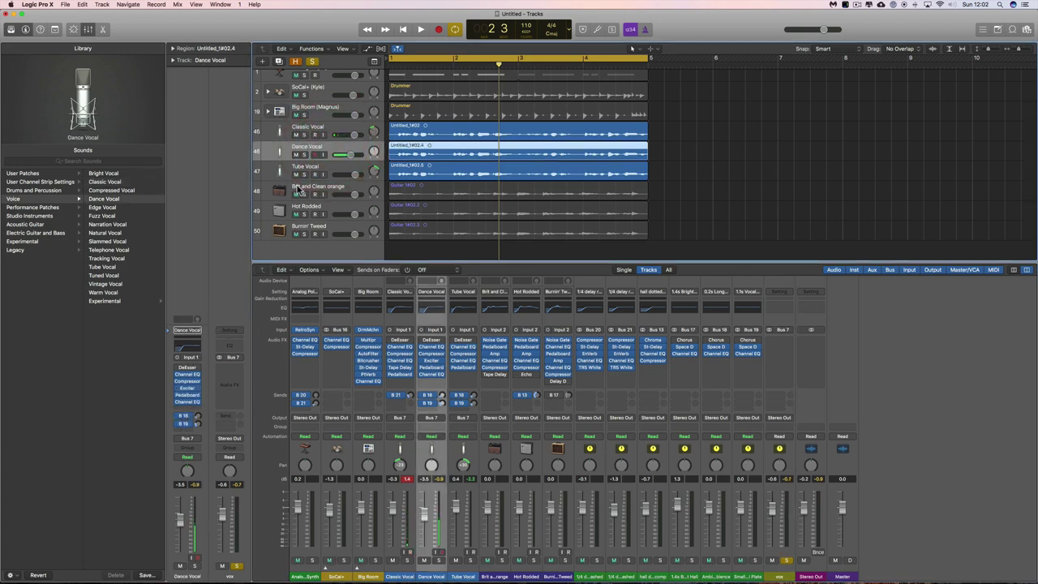
left_click_drag(184, 515, 183, 513)
left_click(335, 134)
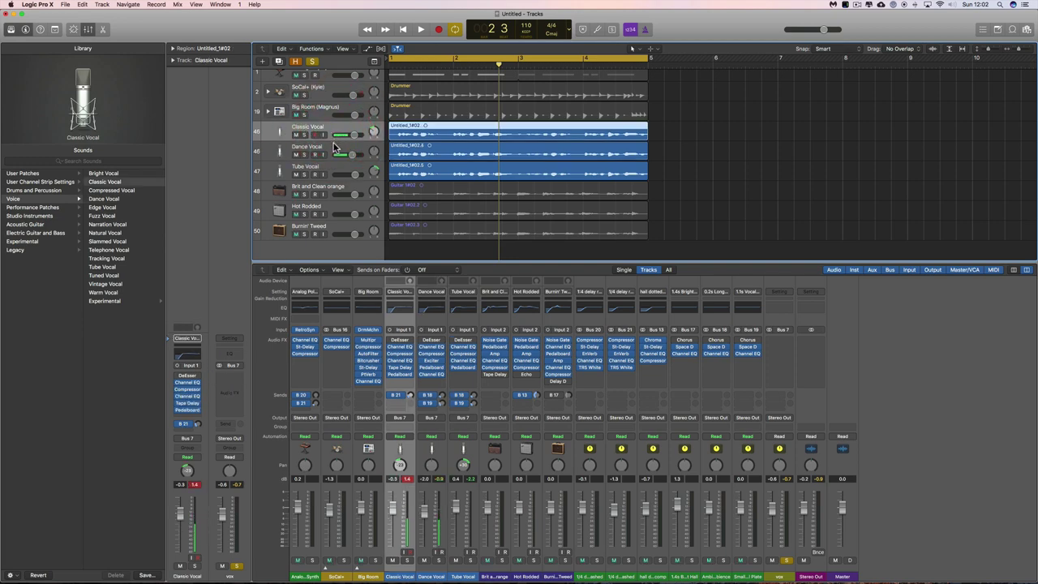
left_click(334, 149)
left_click(331, 166)
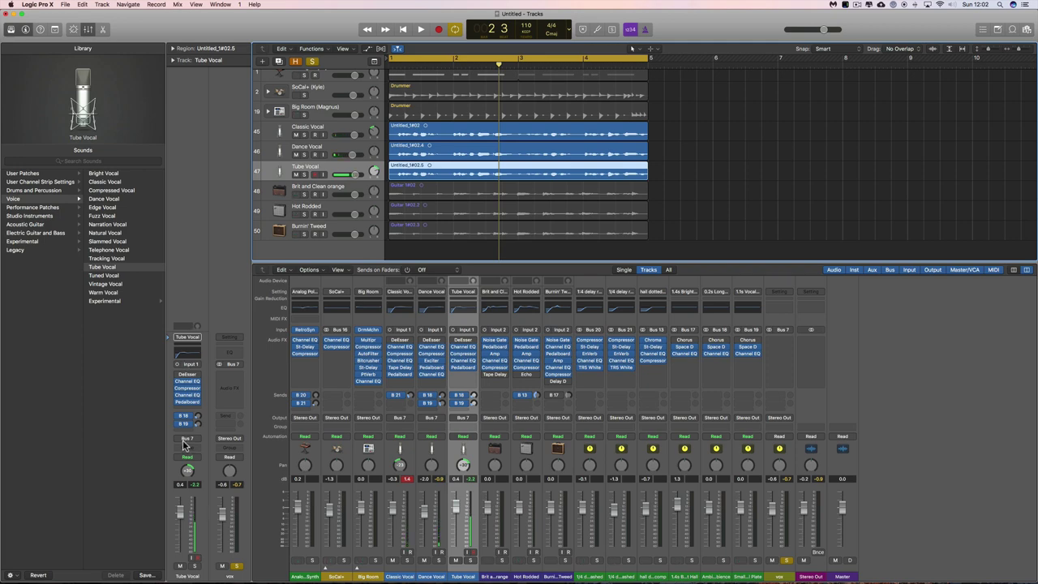
left_click(333, 130)
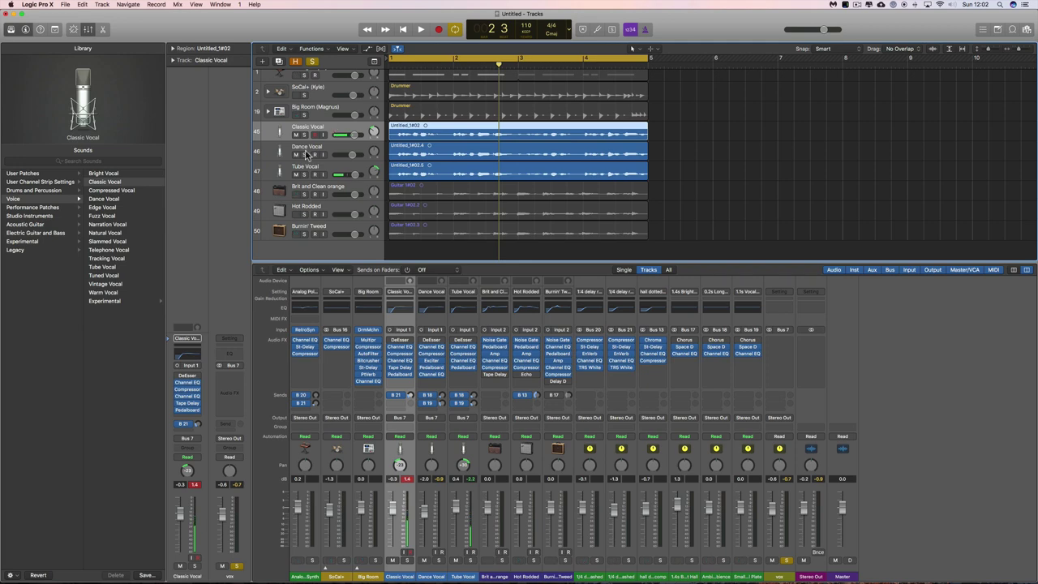
Turn off solo on the vox aux so the whole mix is heard, and select its channel strip
left_click(214, 341)
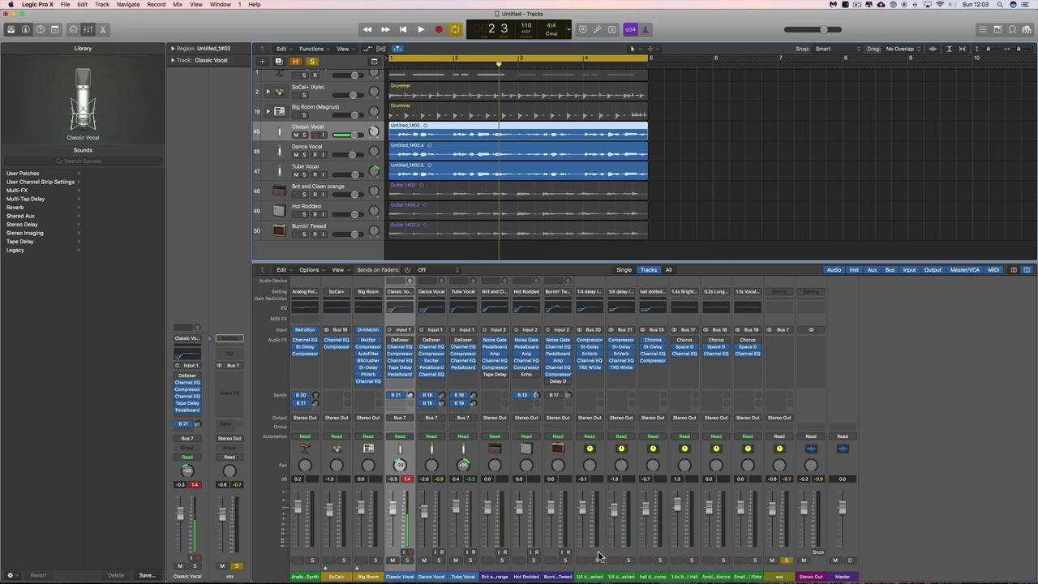
left_click(237, 566)
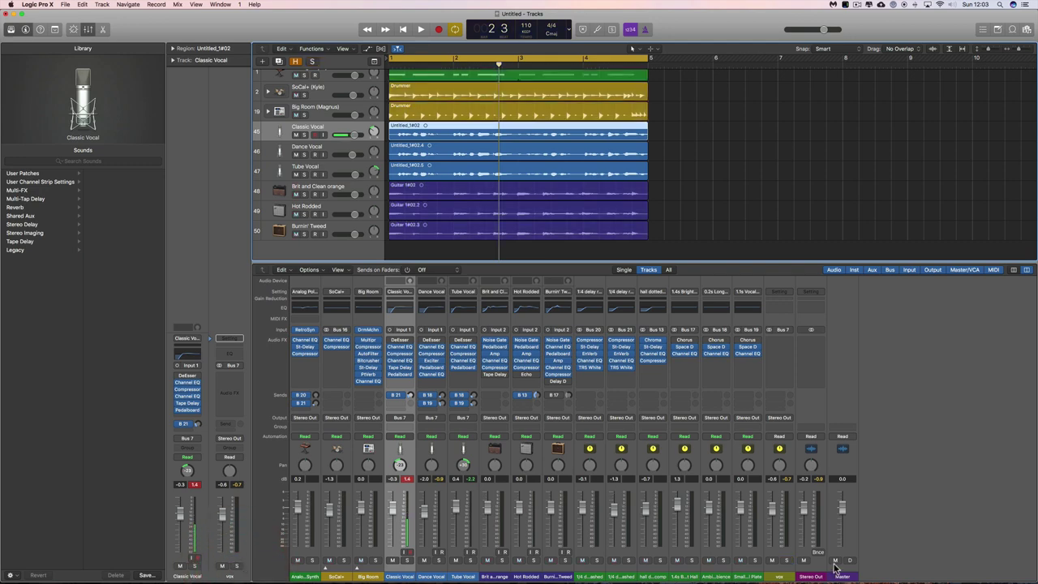
left_click(785, 559)
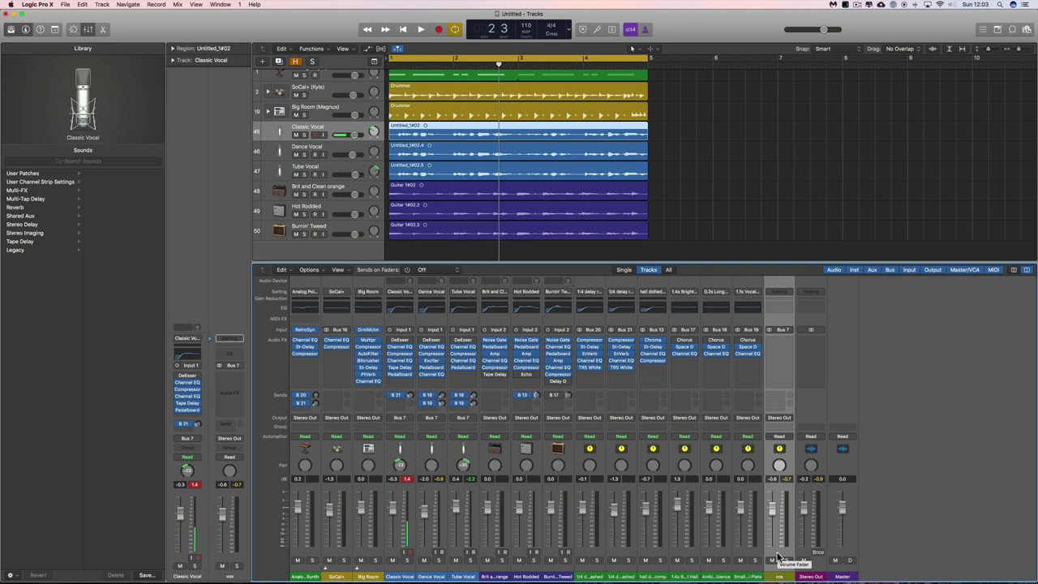
Create an arrangement track for the vox aux below the Burnin' Tweed track
left_click(333, 228)
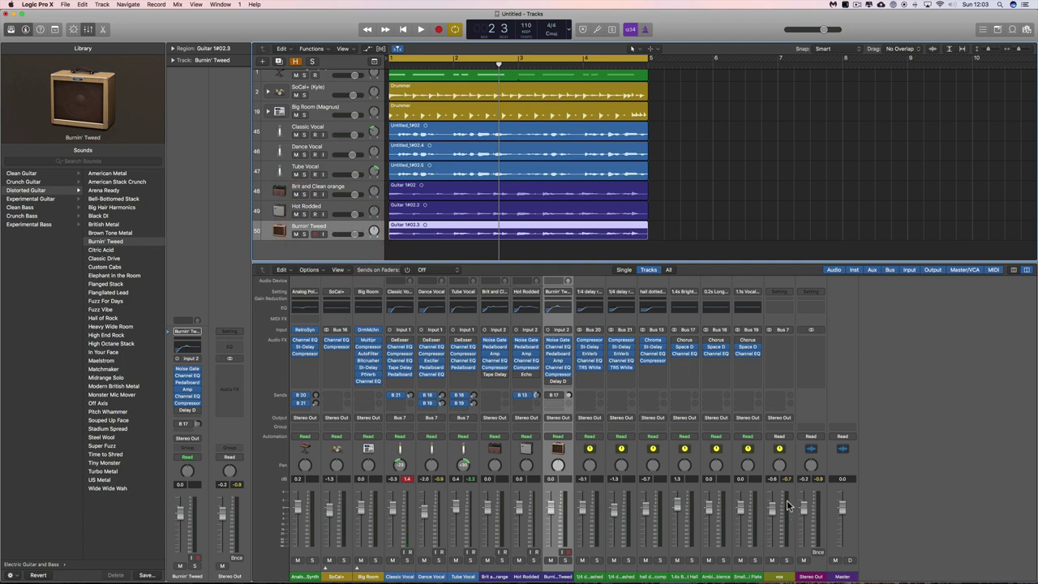
left_click(775, 479)
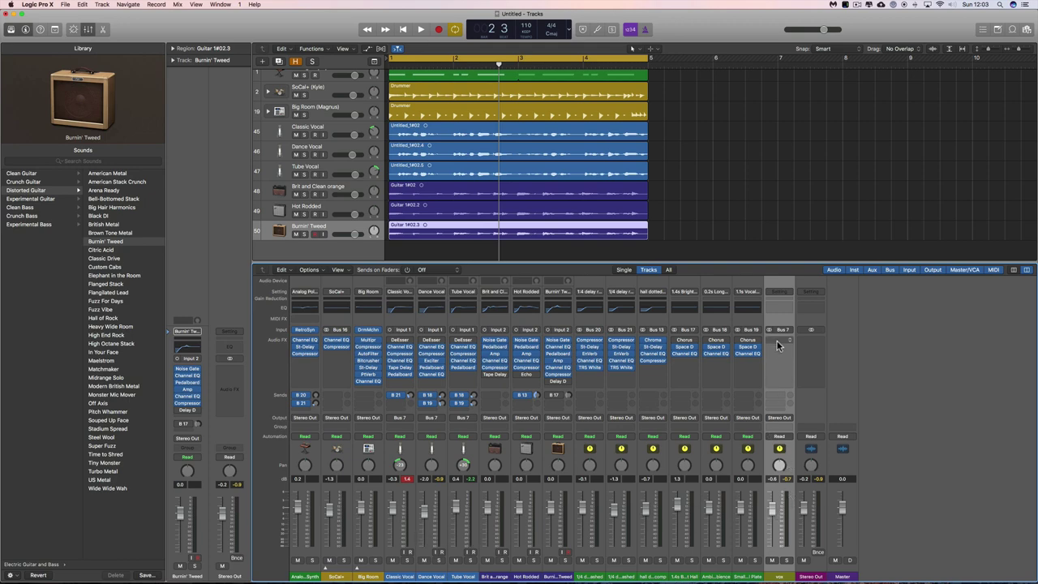
right_click(800, 458)
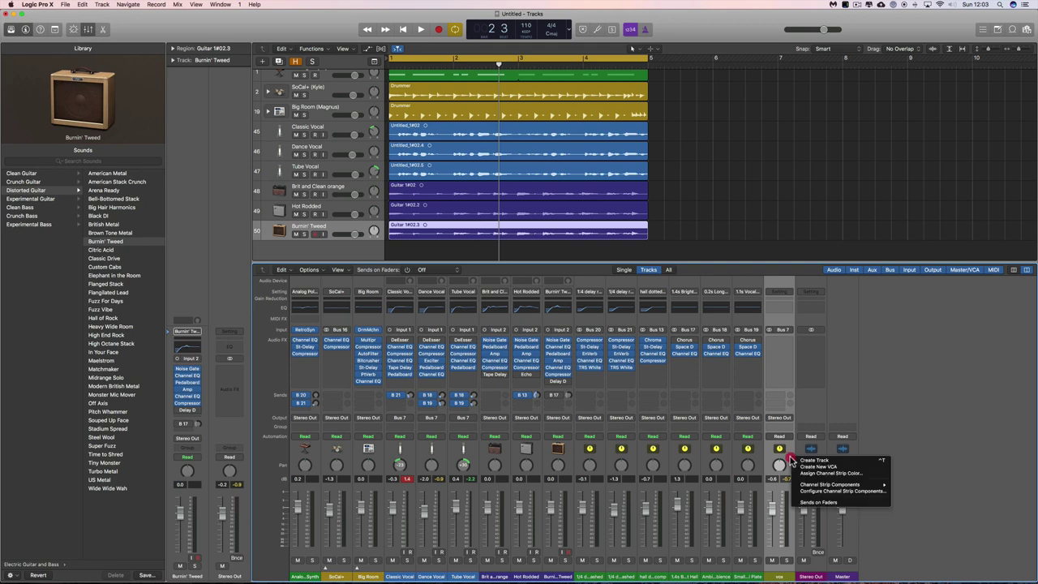
left_click(813, 460)
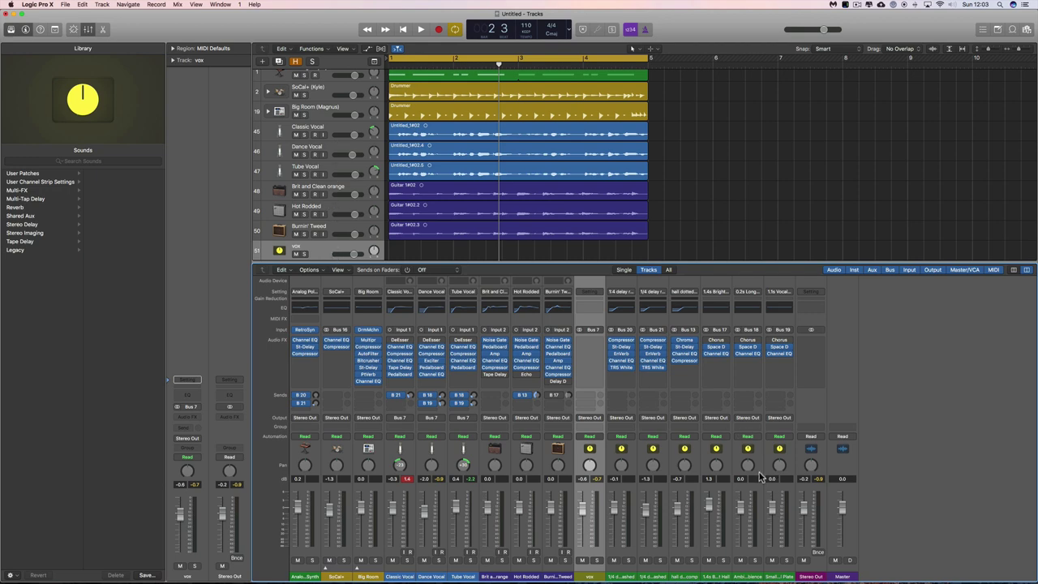
Compare the Burnin' Tweed strip with the new vox track by selecting each in turn
left_click(555, 486)
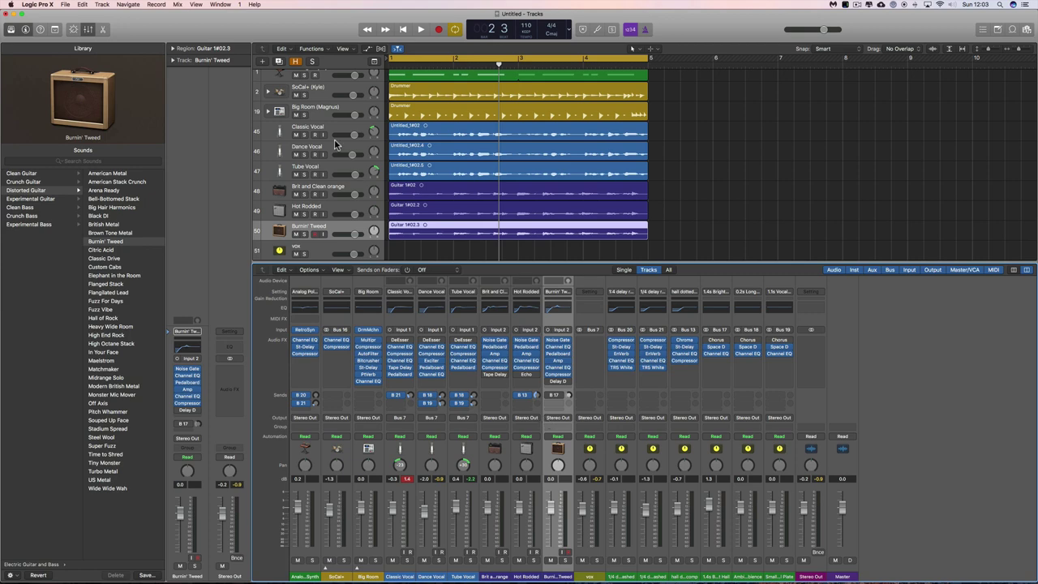
scroll(322, 251, "down", 1)
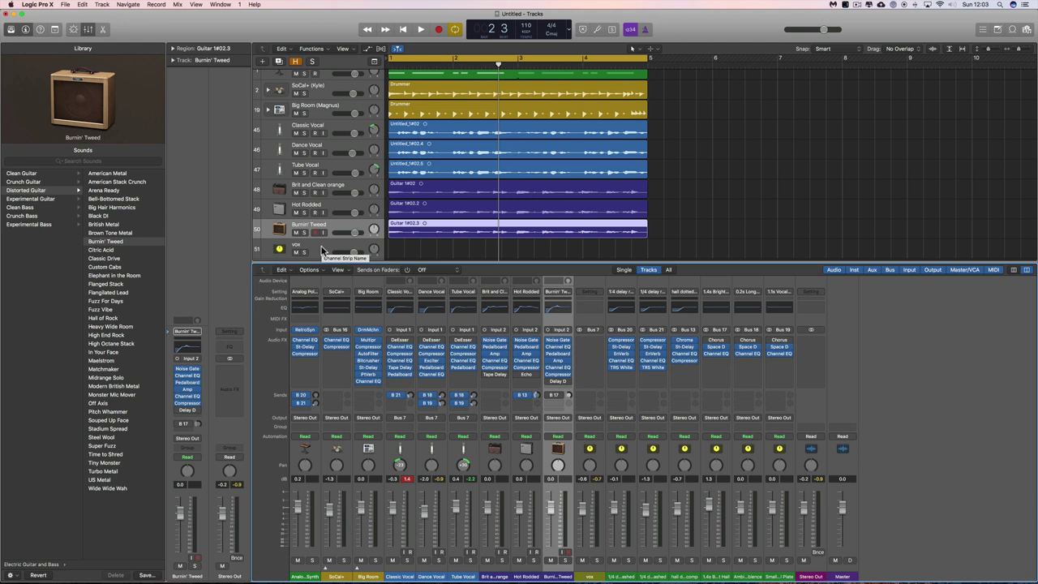
left_click(322, 251)
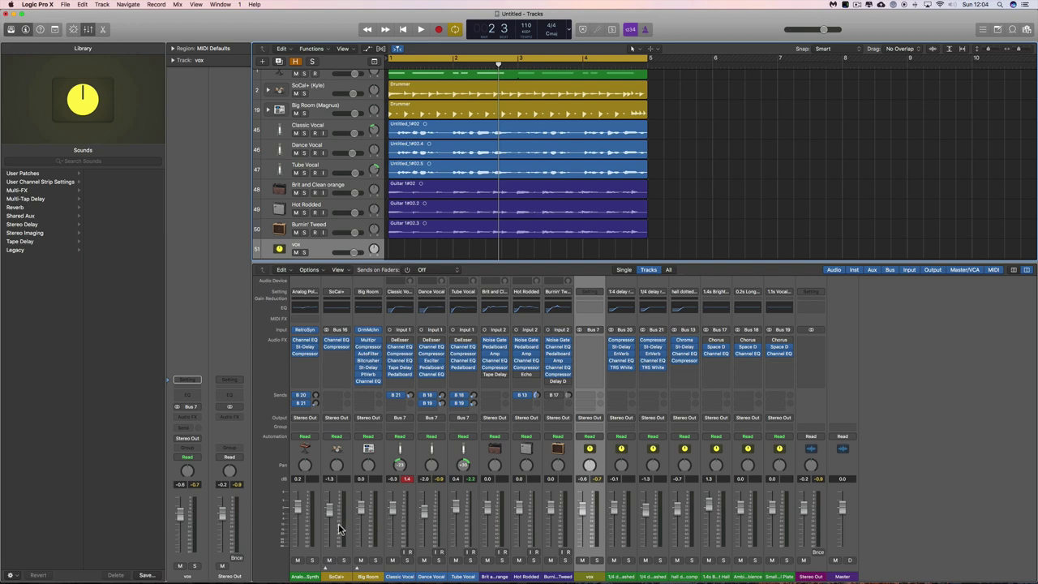
Select every track from Analog Poly Synth through vox and compare the track order with the mixer's channel strips
scroll(329, 104, "up", 2)
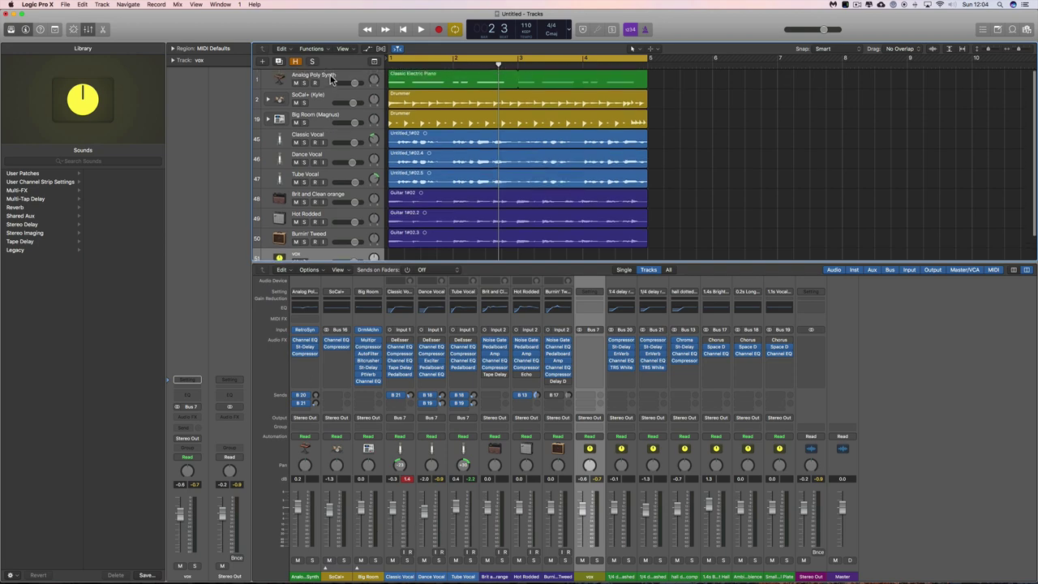
left_click(330, 79)
scroll(331, 203, "down", 1)
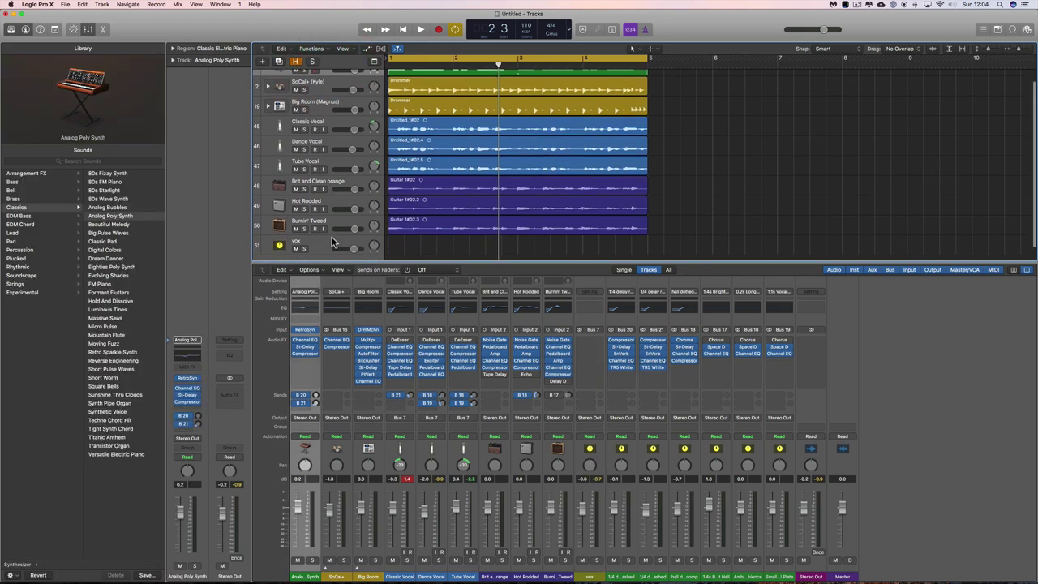
left_click(330, 241, "shift")
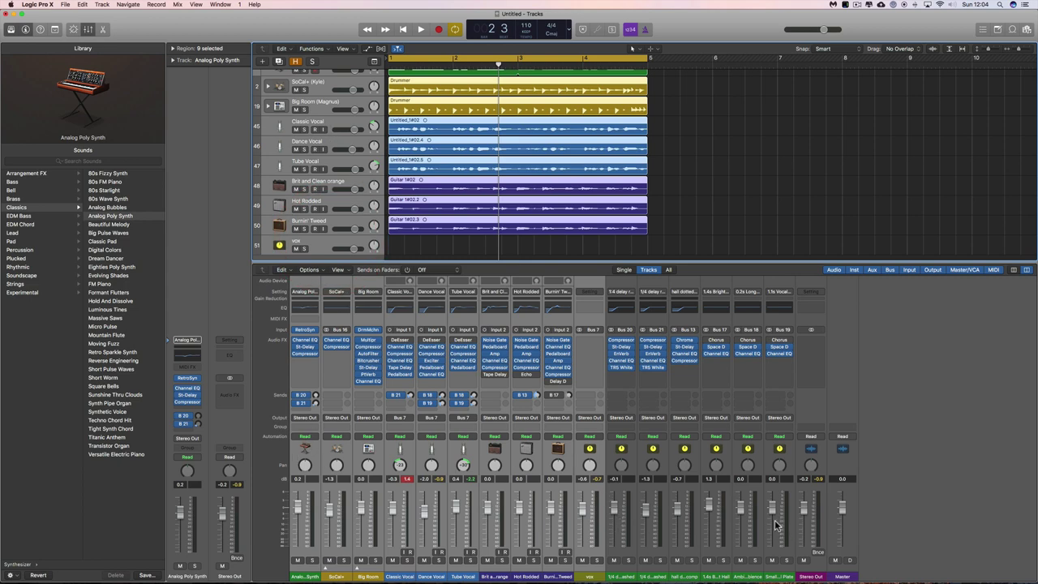
scroll(298, 110, "down", 1)
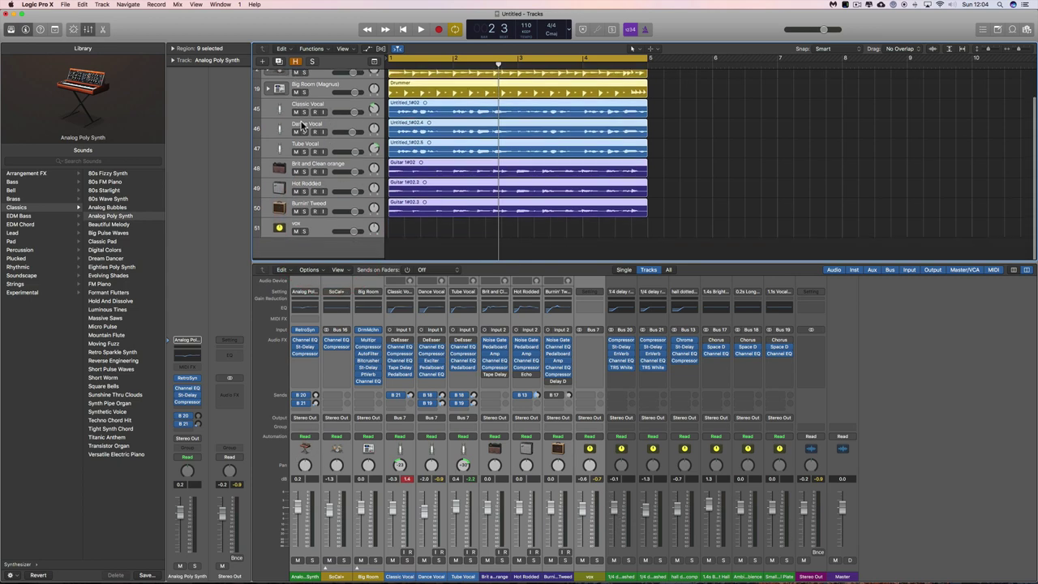
scroll(302, 126, "up", 1)
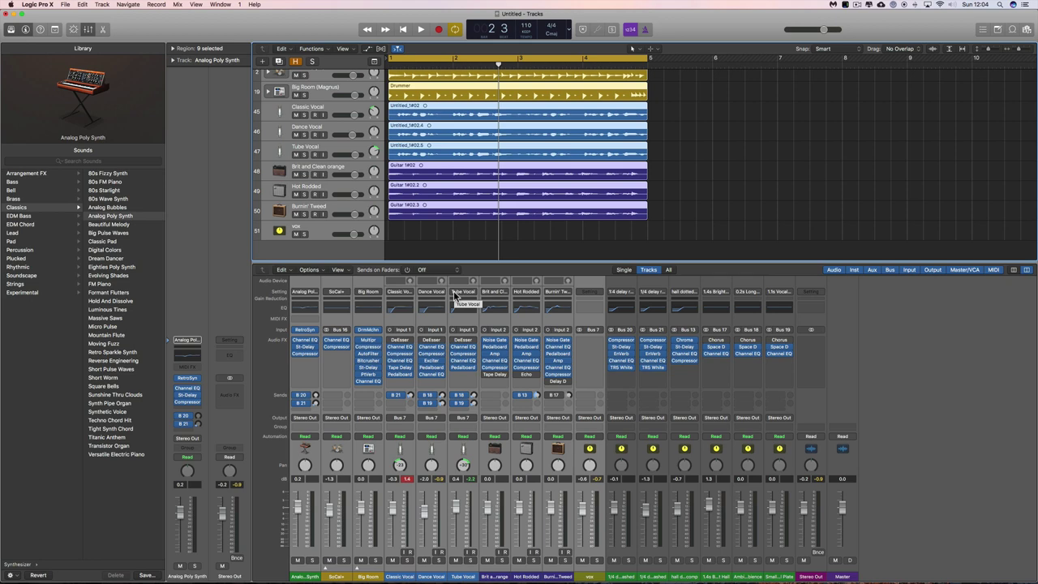
Select only the vox track and set its level to -0.5 dB
left_click(316, 230)
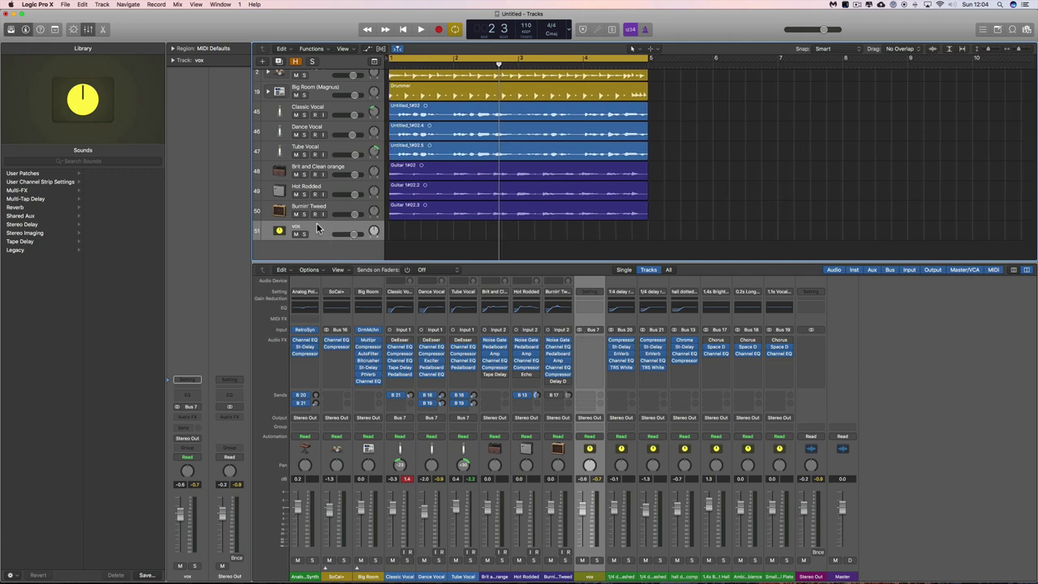
left_click(582, 504)
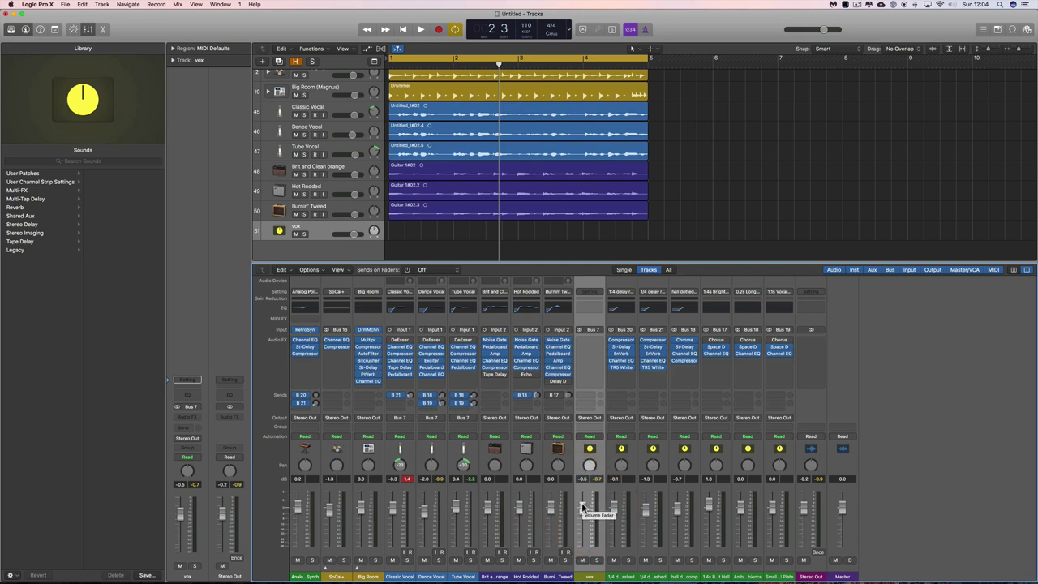
Compare the neighbouring delay aux with the vox strip, then set the vox level to 0.0 dB
left_click(622, 528)
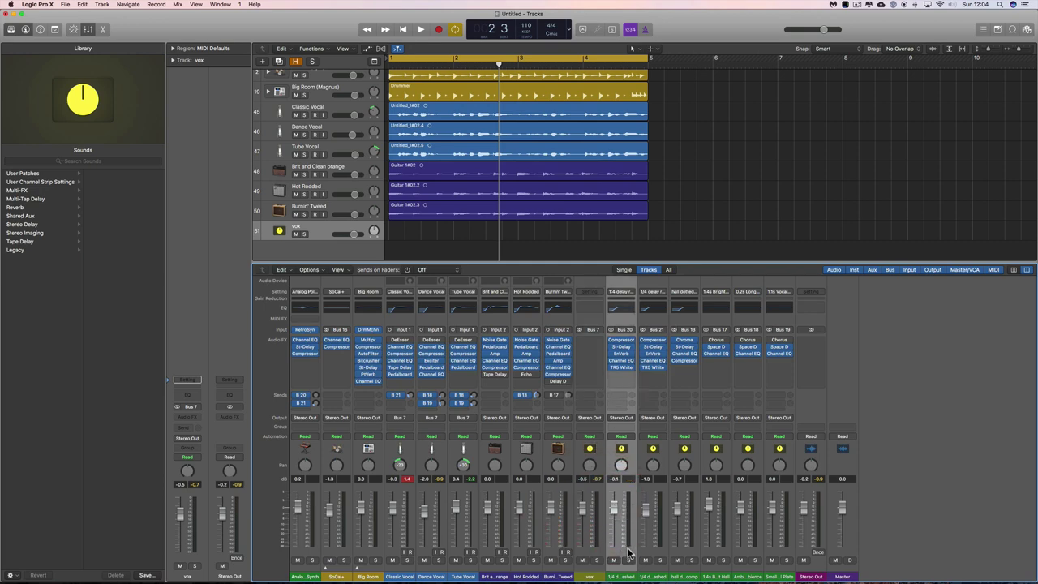
left_click(601, 551)
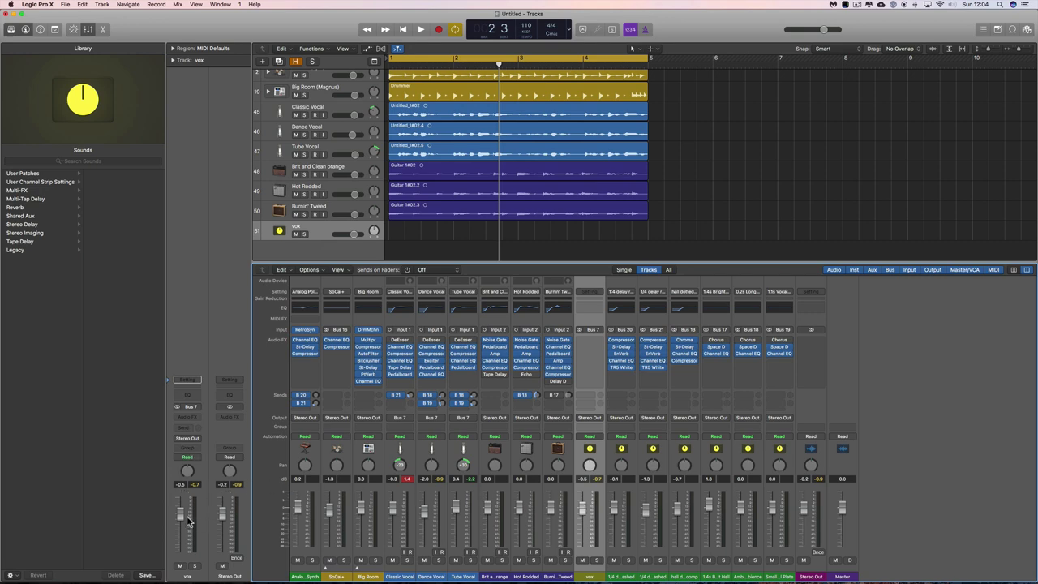
left_click_drag(181, 513, 181, 528)
left_click_drag(180, 533, 184, 506)
Insert a stereo Channel EQ in the first audio effect slot of the vox aux and close its window
left_click(184, 381)
left_click(196, 419)
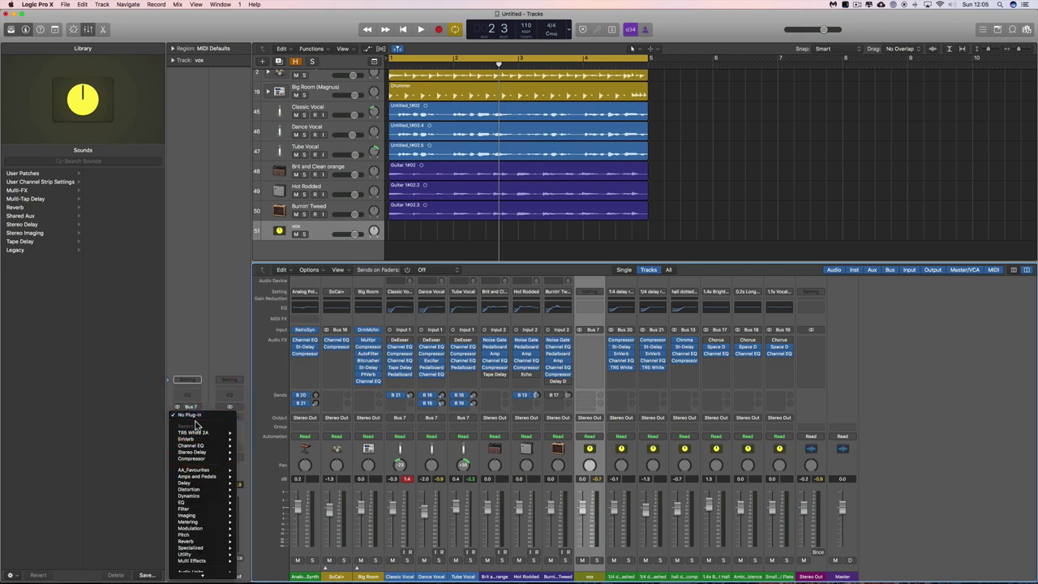
mouse_move(193, 445)
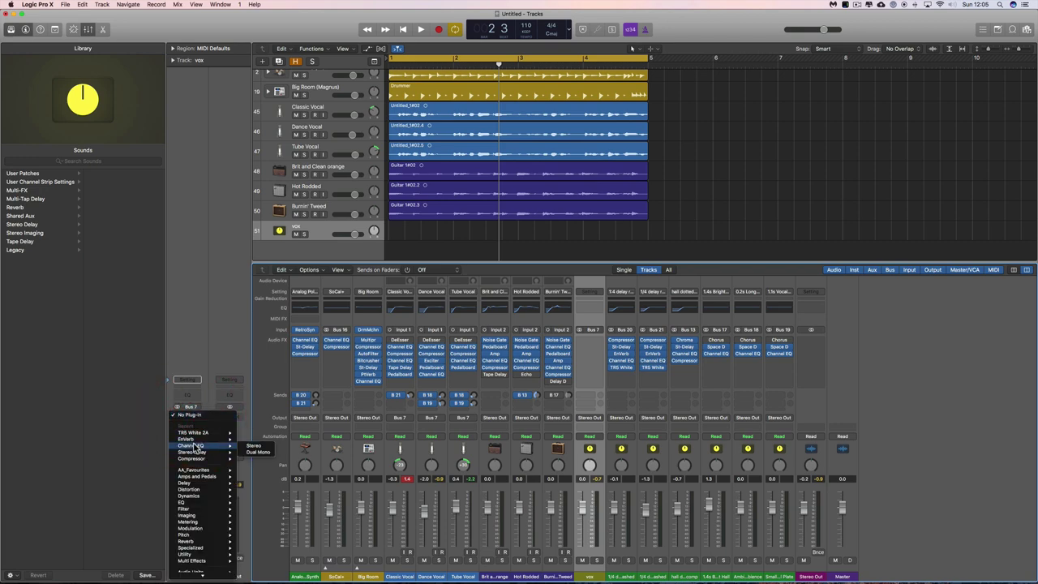
left_click(251, 445)
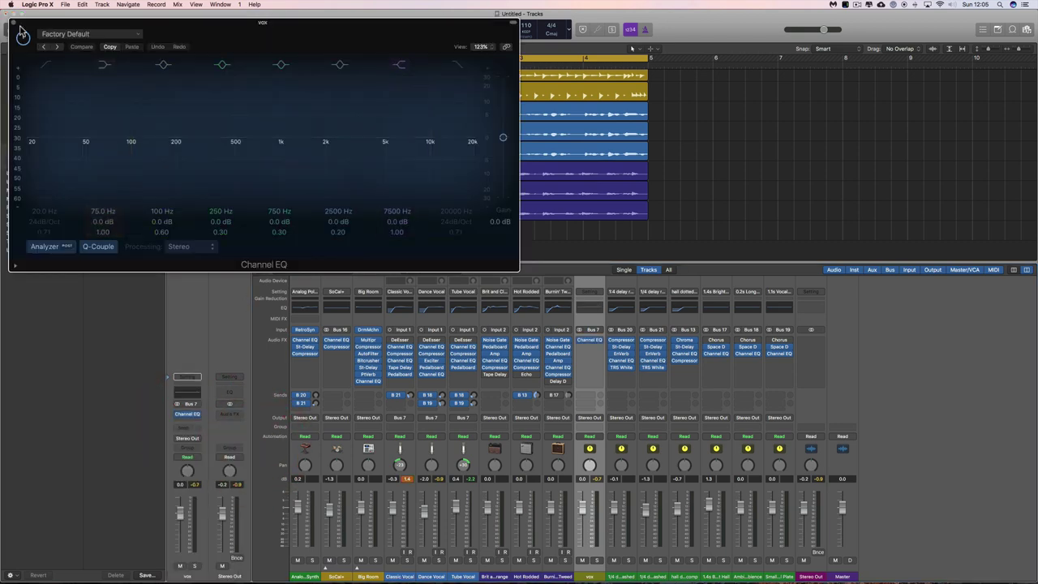
left_click(13, 25)
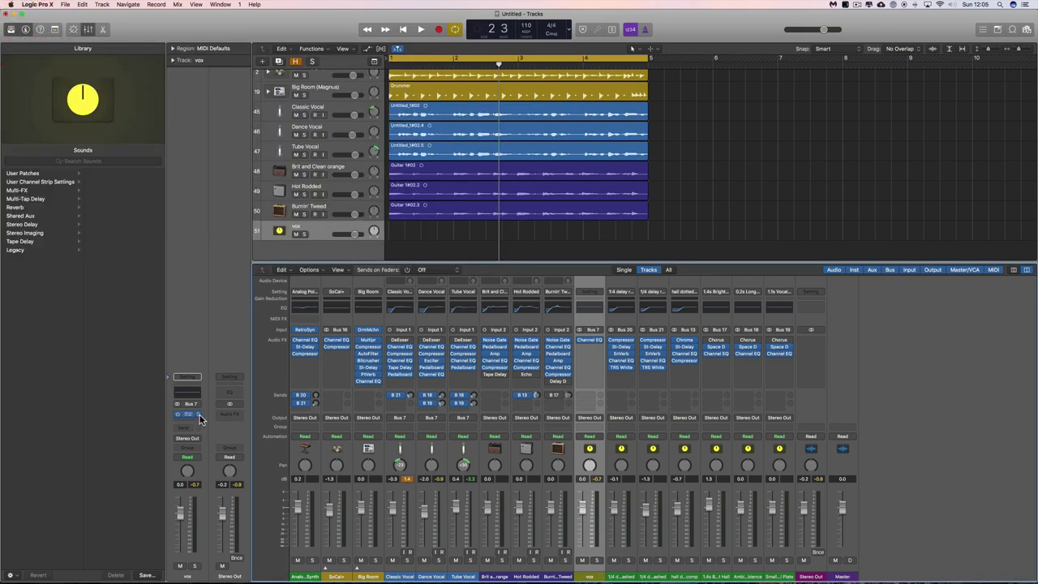
Enable the low-cut band in the vox Channel EQ and raise its cutoff frequency
left_click(187, 414)
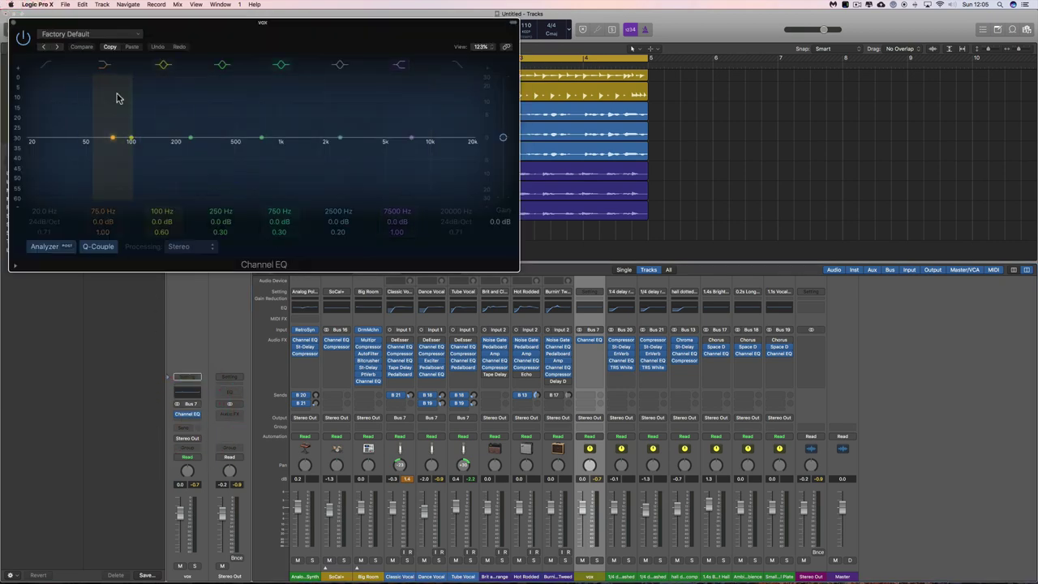
left_click(48, 67)
left_click_drag(42, 211, 42, 180)
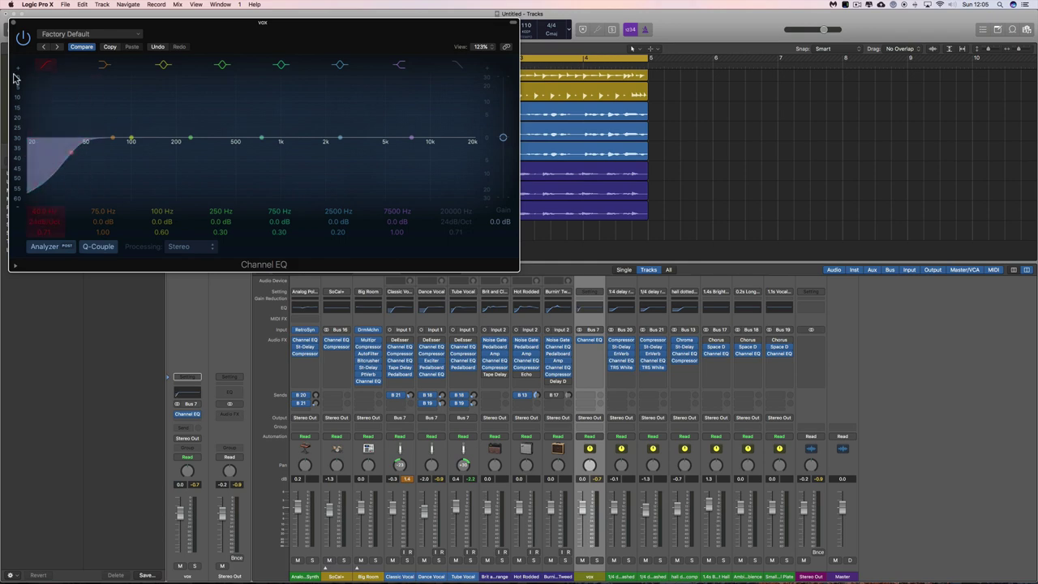
left_click(12, 26)
Insert a stereo Compressor after the Channel EQ on the vox aux and move its window clear of the channel strip
left_click(194, 418)
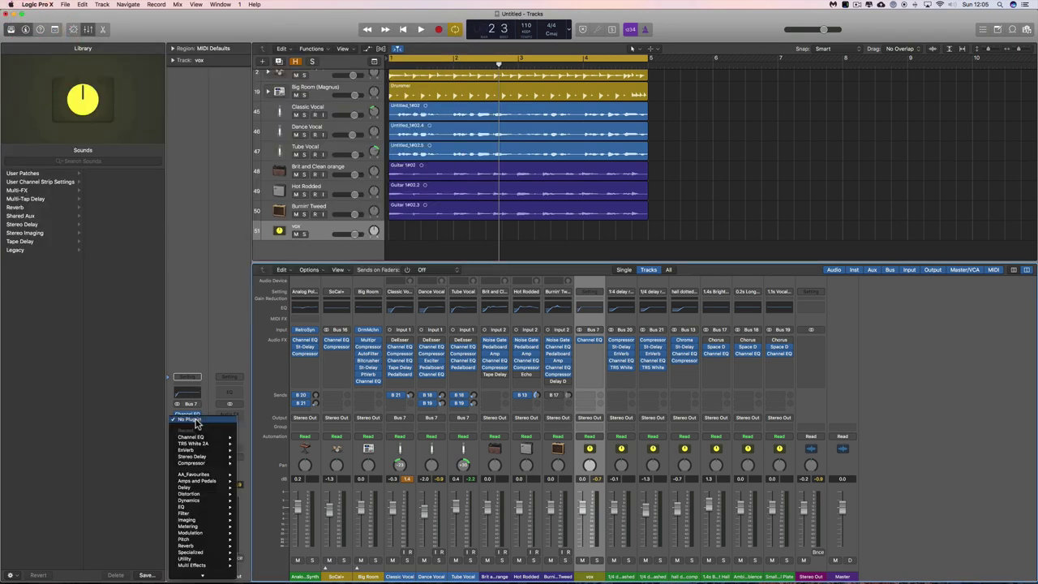
mouse_move(199, 460)
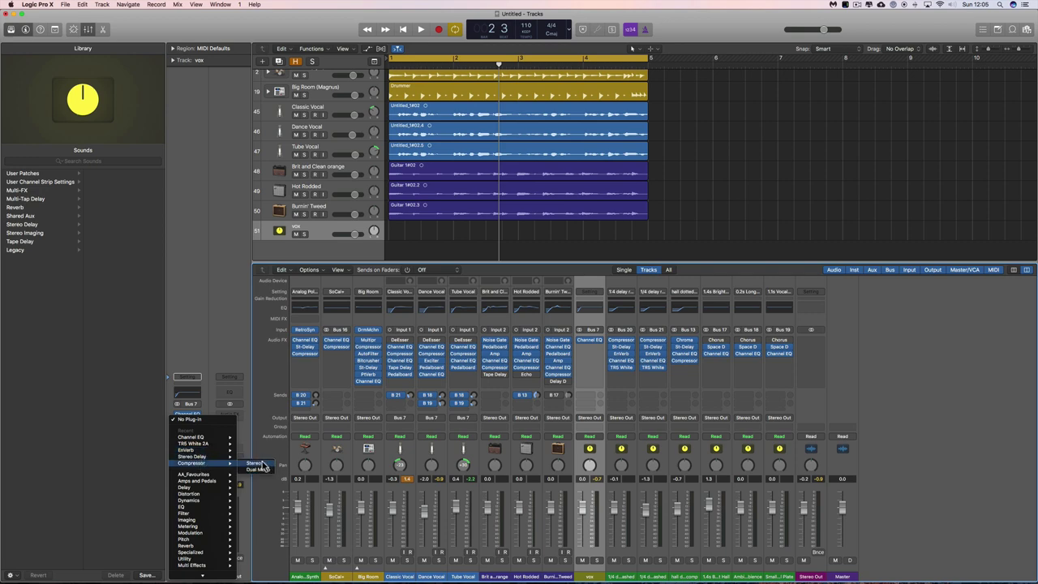
left_click(256, 463)
left_click_drag(211, 16, 409, 125)
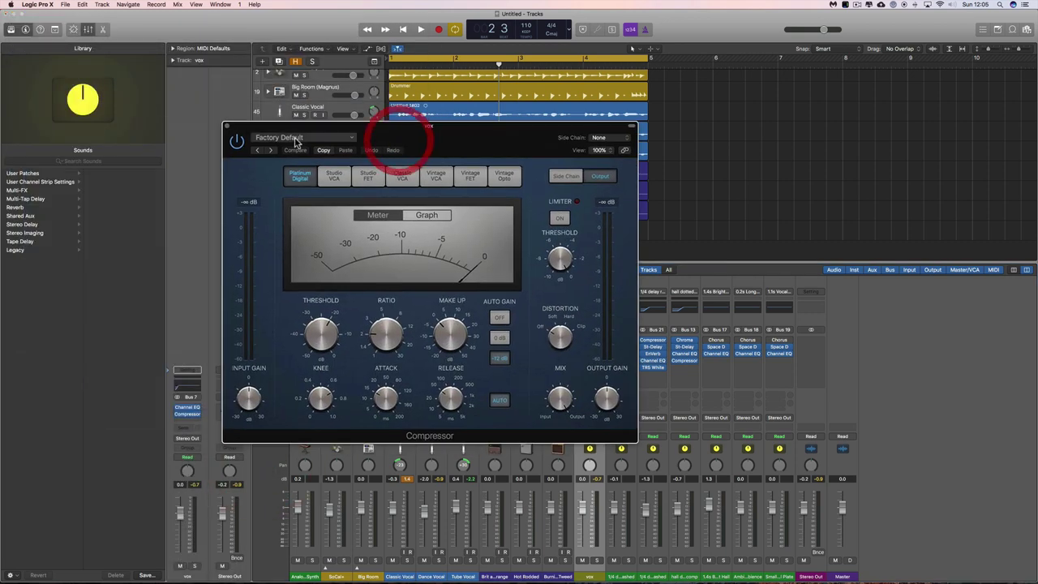
Load the Classic VCA preset from the 04 Voice category into the vox Compressor and close the plug-in
left_click(297, 139)
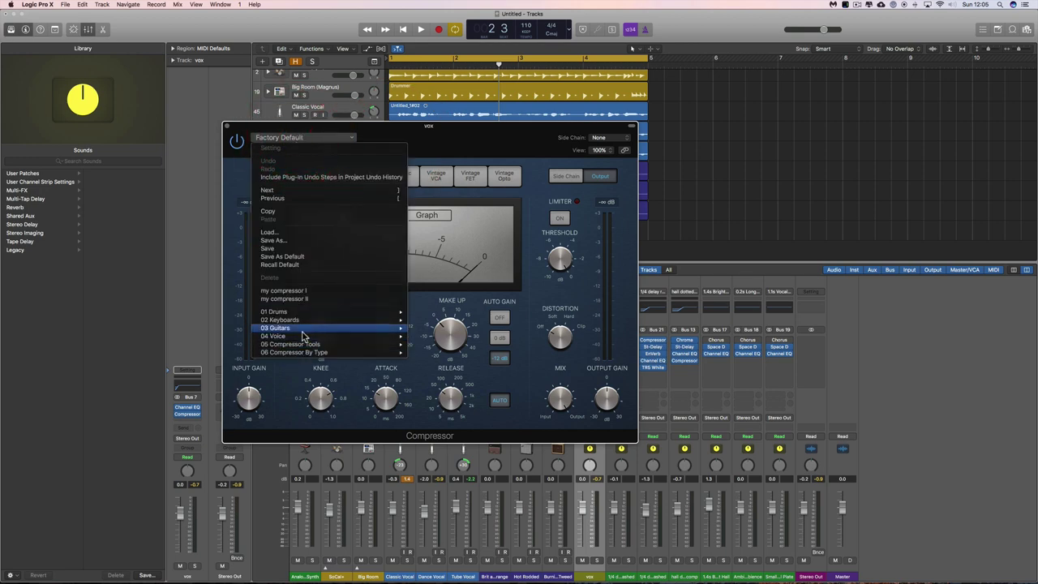
left_click(442, 134)
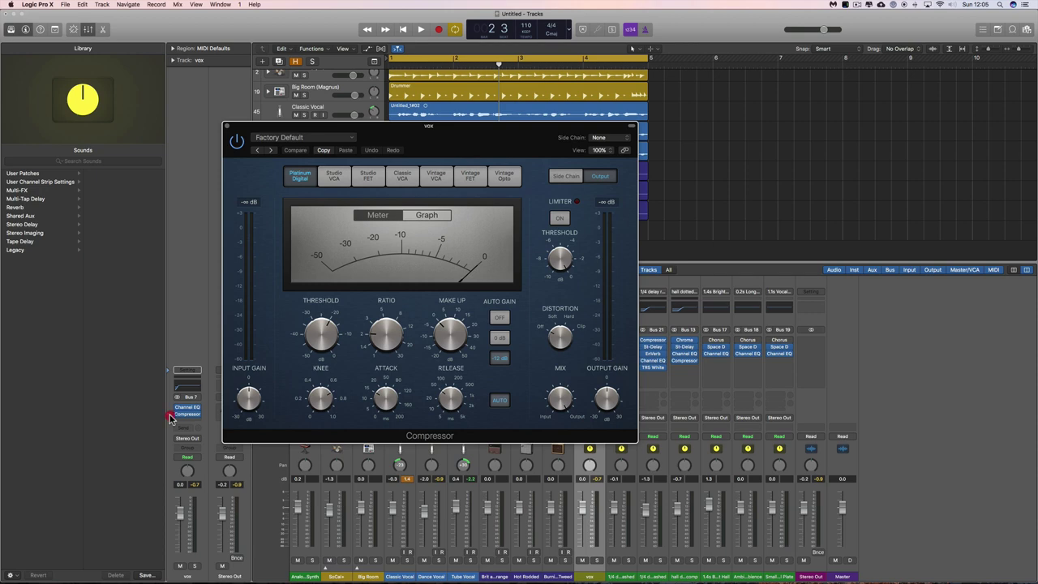
left_click(170, 416)
left_click(23, 214)
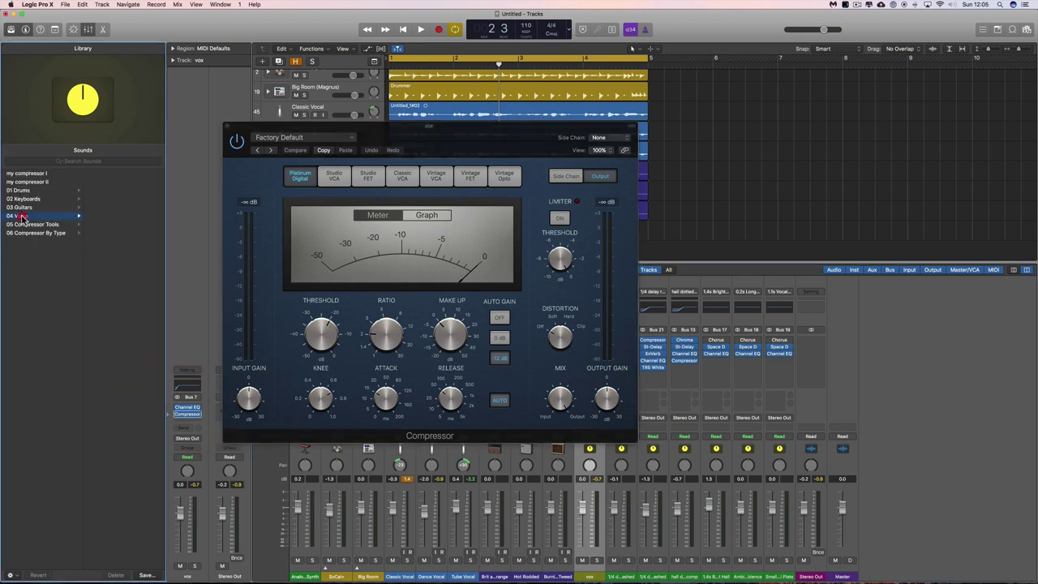
left_click(118, 191)
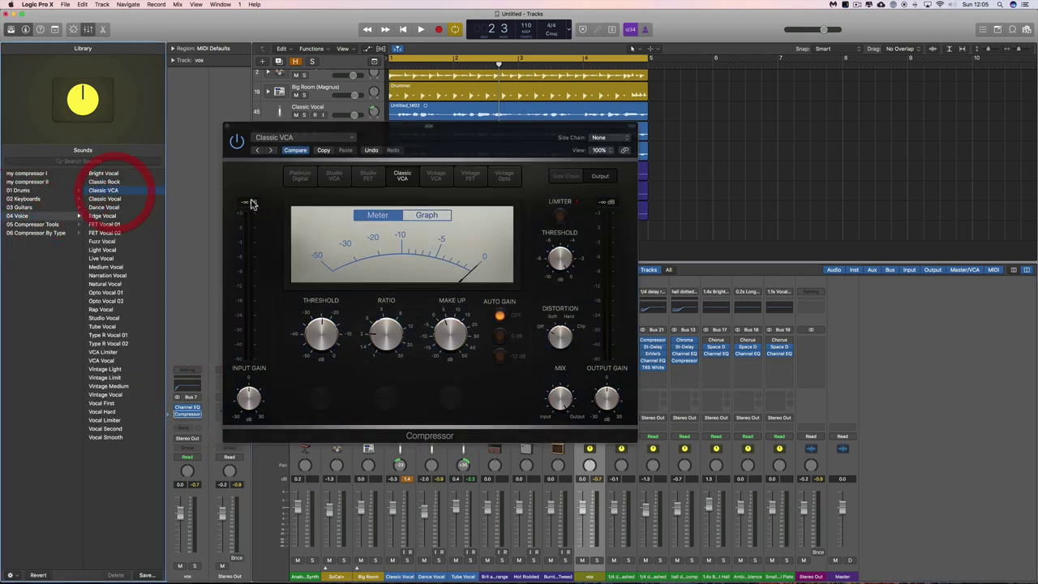
left_click(231, 128)
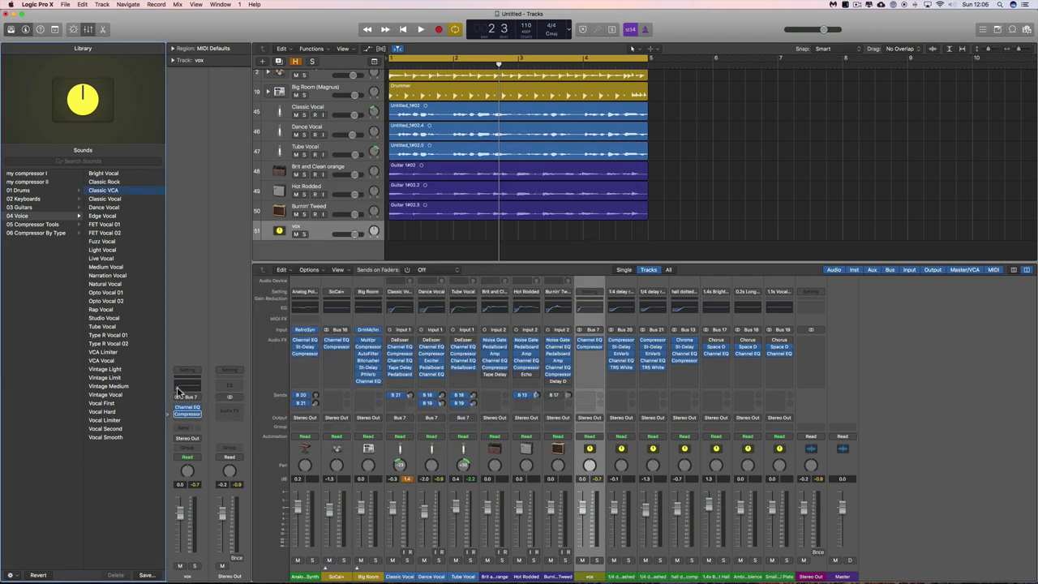
Insert a stereo Vintage Console EQ from the Vintage EQ Collection after the Compressor on the vox aux
left_click(191, 421)
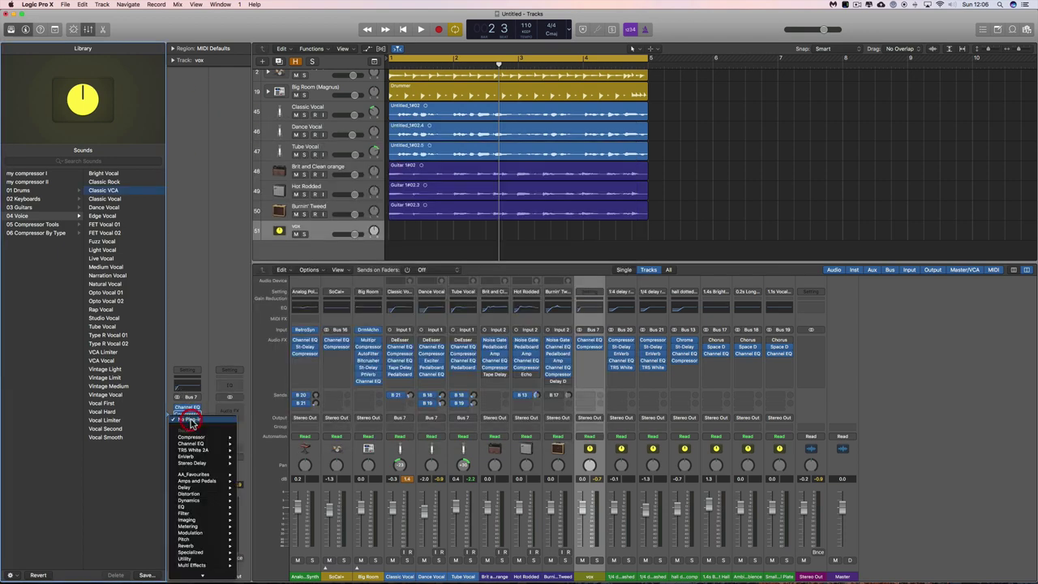
mouse_move(192, 489)
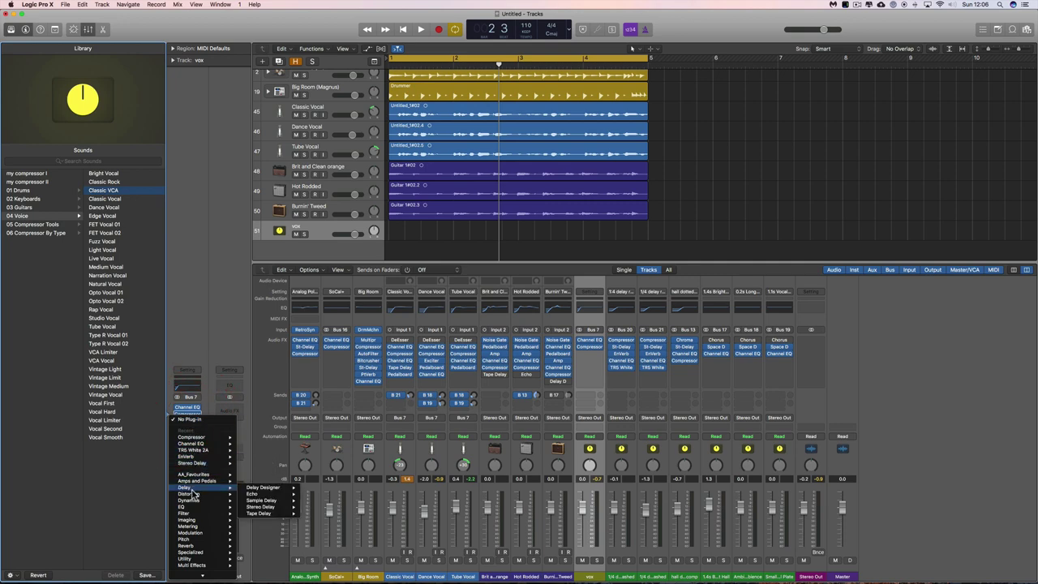
mouse_move(192, 507)
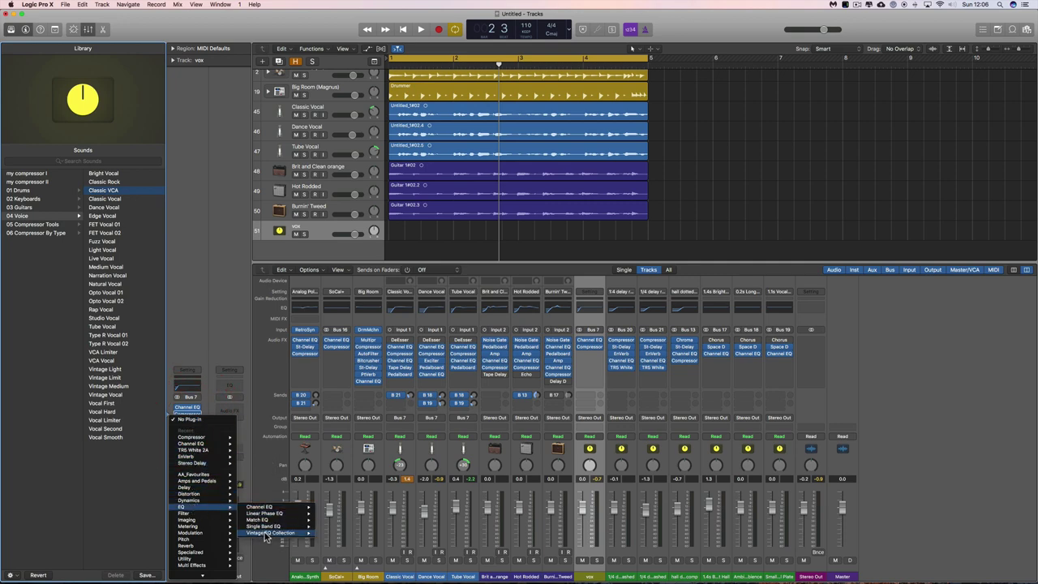
mouse_move(266, 535)
mouse_move(357, 536)
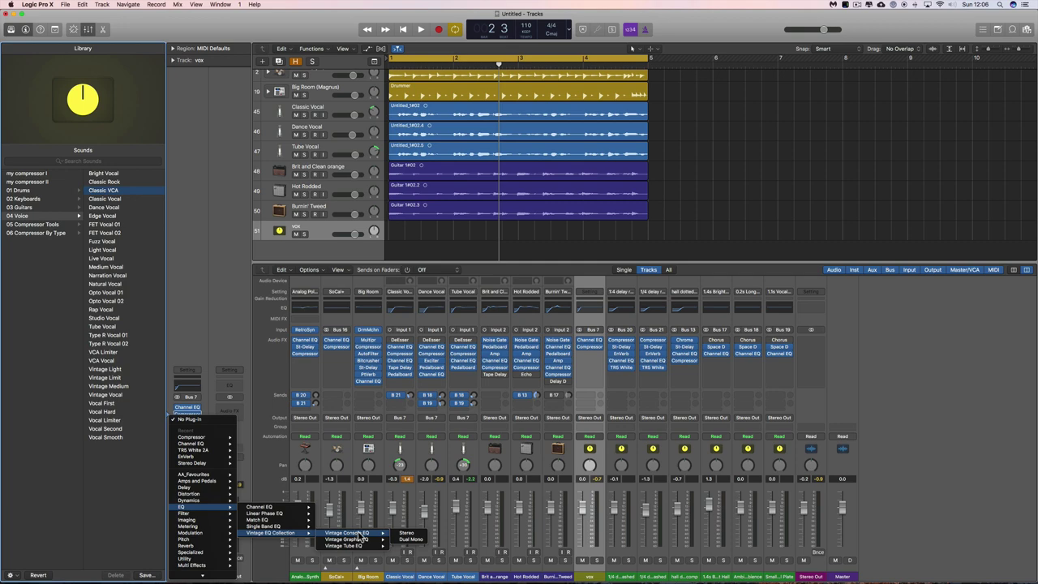
left_click(407, 533)
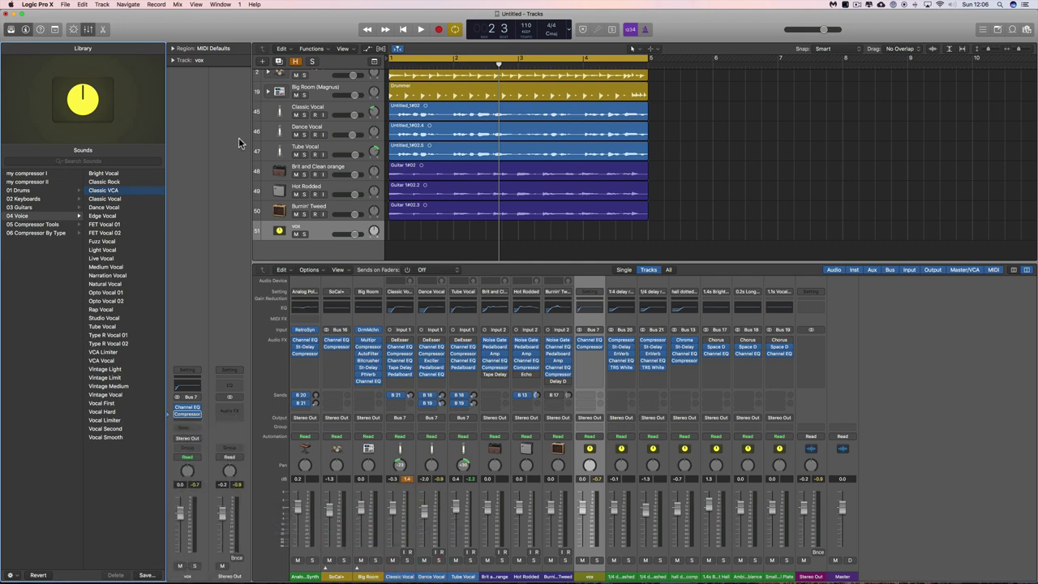
left_click_drag(204, 33, 446, 201)
Raise the Vintage Console EQ's low frequency, adjust its mid gain, high gain and drive, and close it
mouse_move(397, 254)
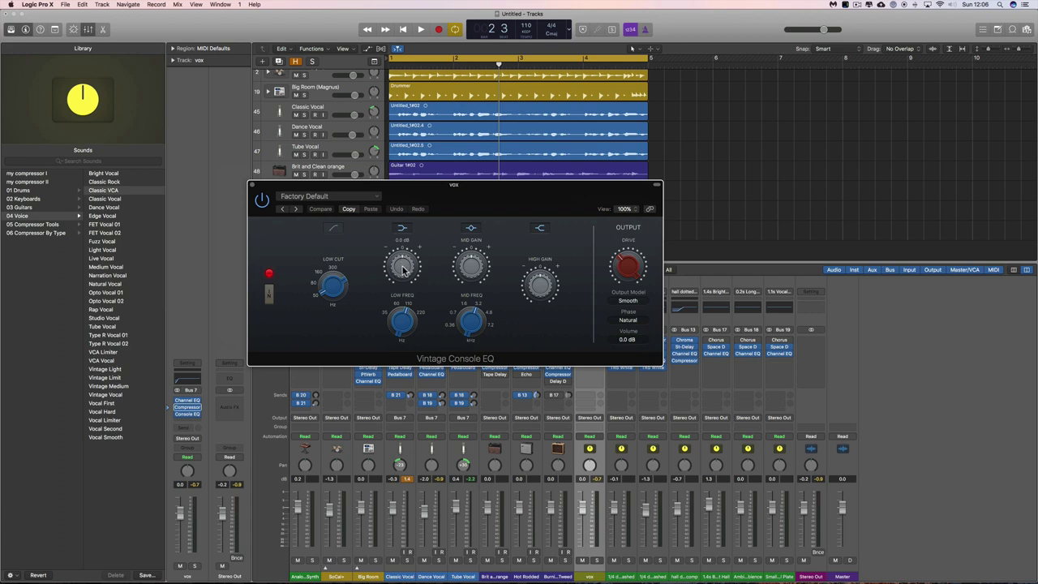
left_click_drag(417, 314, 421, 281)
mouse_move(476, 274)
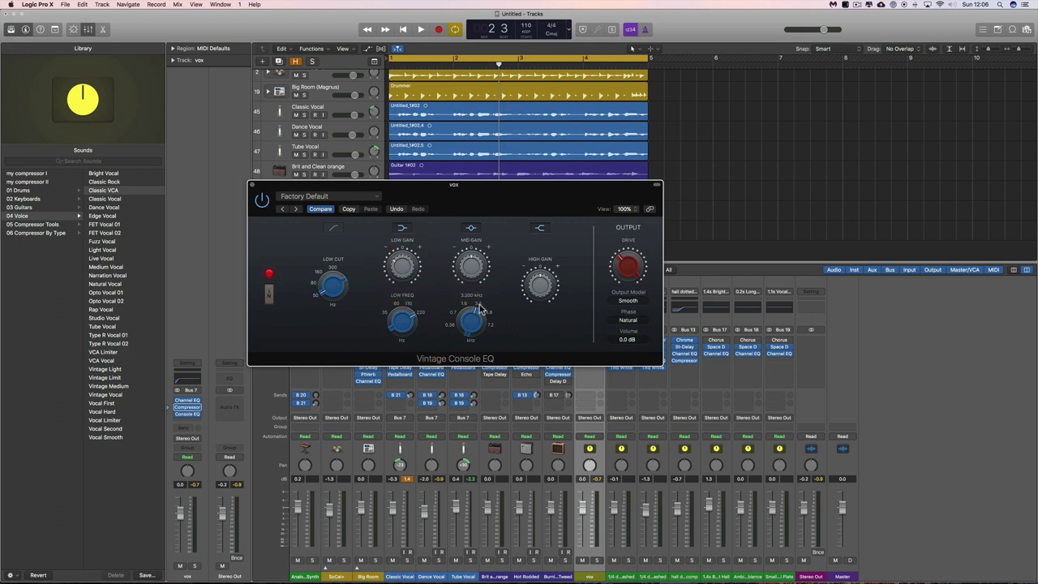
left_click(473, 269)
left_click_drag(539, 289, 543, 281)
left_click(628, 261)
left_click(253, 188)
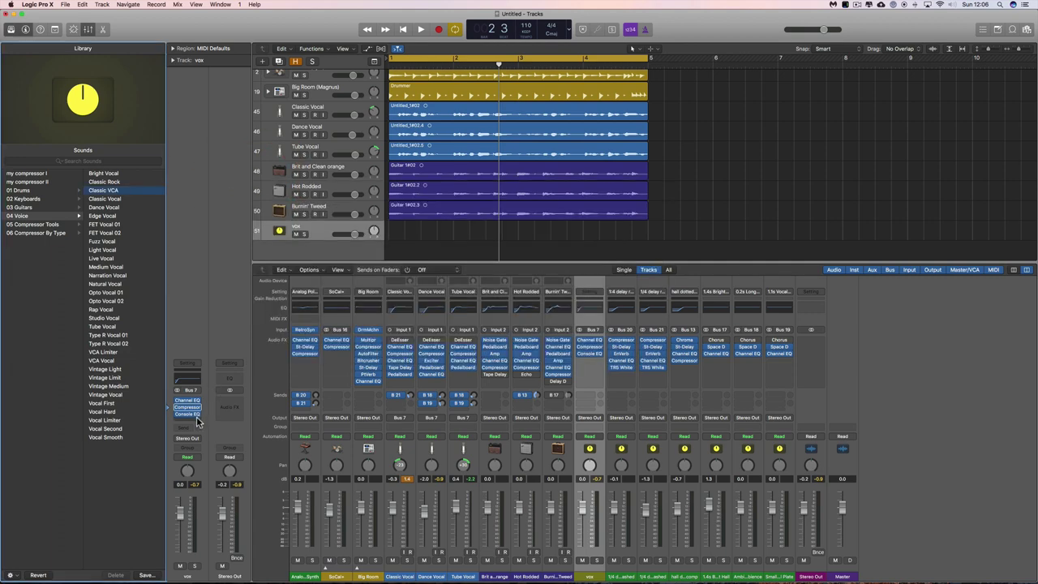
Insert a stereo TR5 White 2A after the Console EQ on the vox aux and slightly raise its peak reduction
left_click(188, 415)
mouse_move(201, 459)
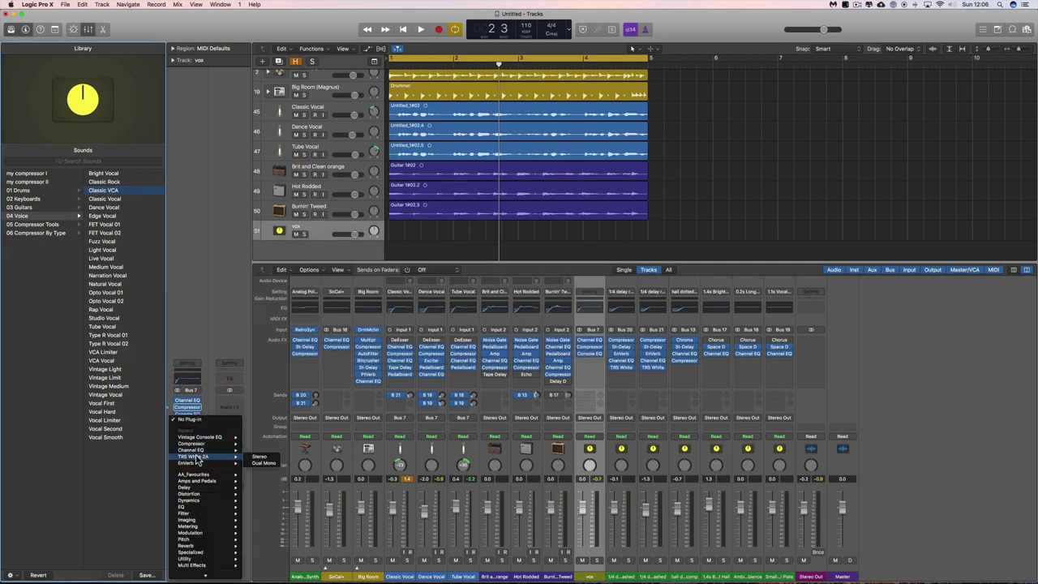
left_click(260, 458)
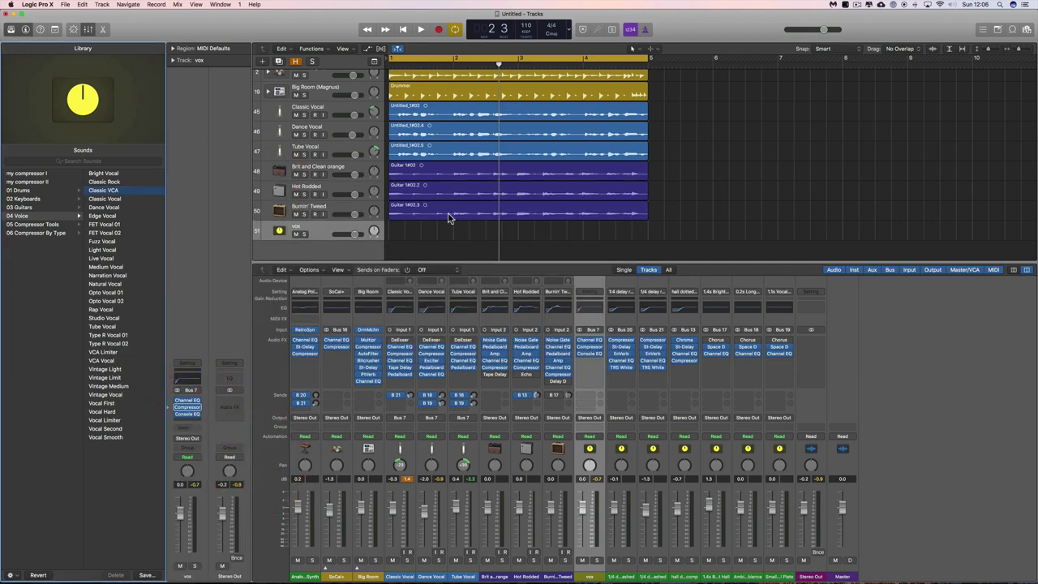
left_click_drag(240, 31, 614, 236)
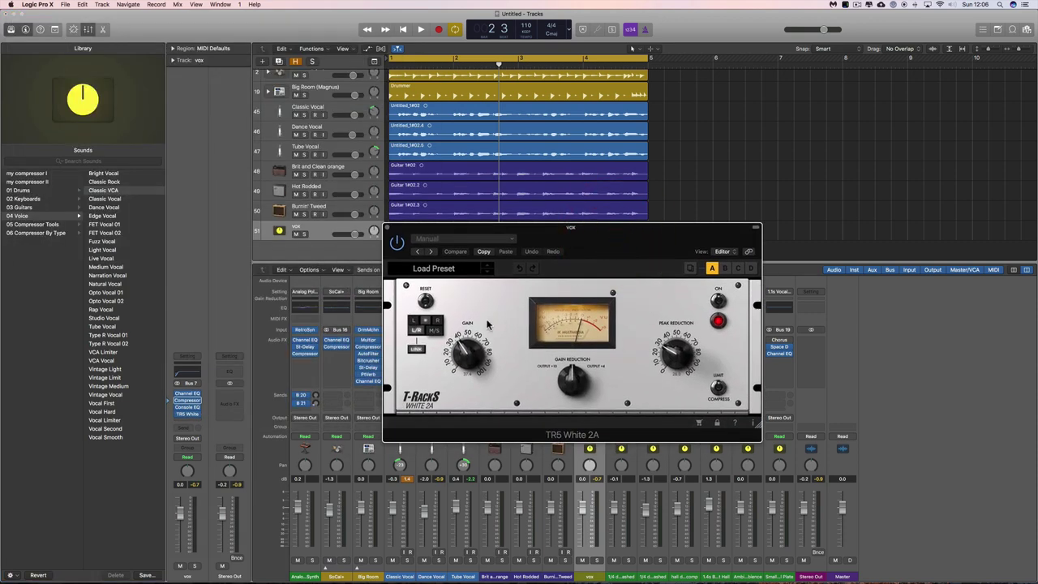
mouse_move(671, 355)
left_mouse_down()
mouse_move(672, 327)
mouse_move(671, 363)
mouse_move(672, 350)
left_mouse_up()
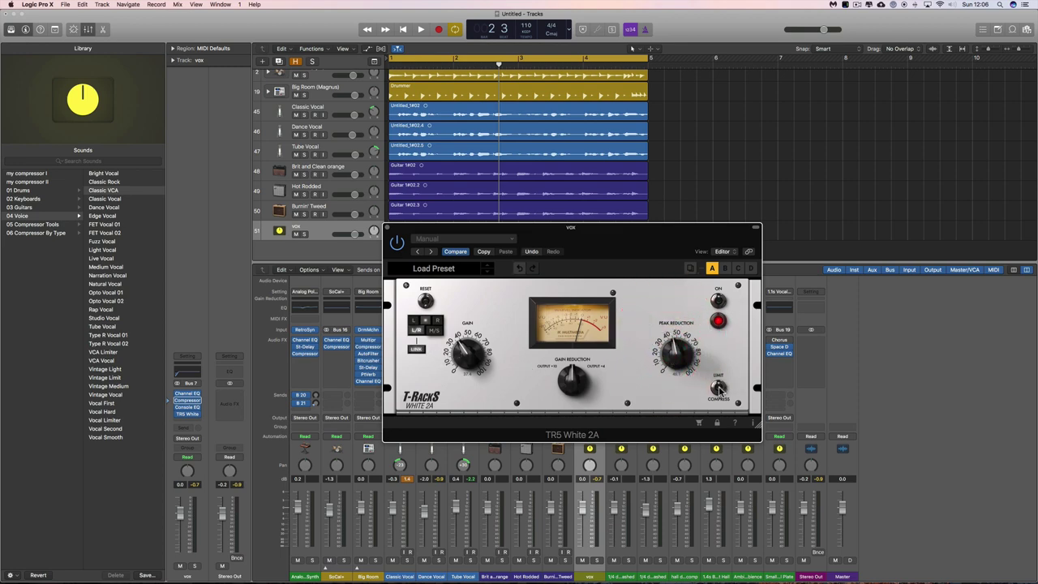
left_click(671, 383)
left_click(389, 228)
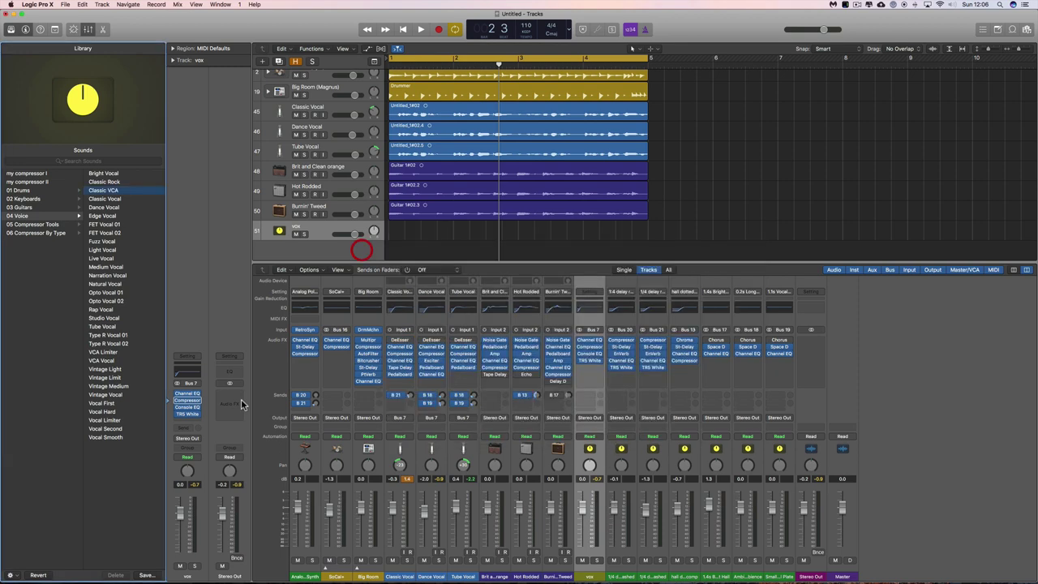
Insert Softube's TSAR-1R Reverb in stereo as the last effect on the vox aux and move its window clear
left_click(190, 420)
mouse_move(197, 464)
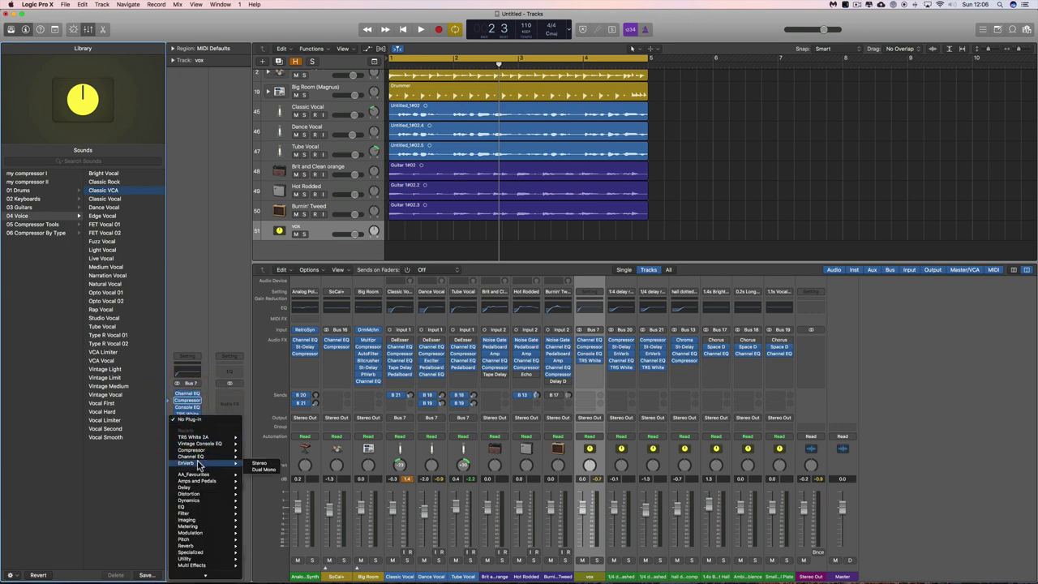
mouse_move(200, 571)
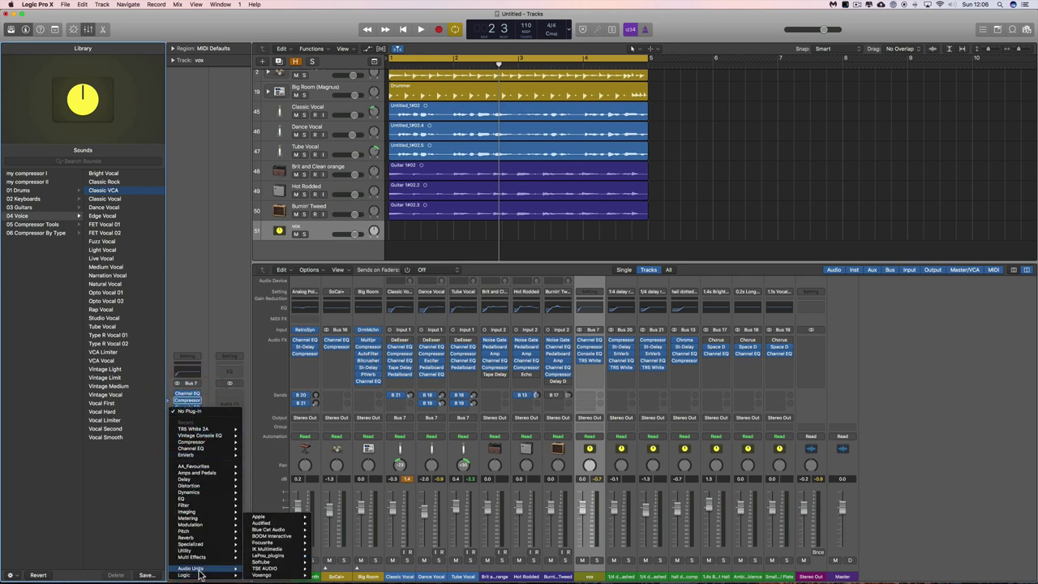
mouse_move(264, 566)
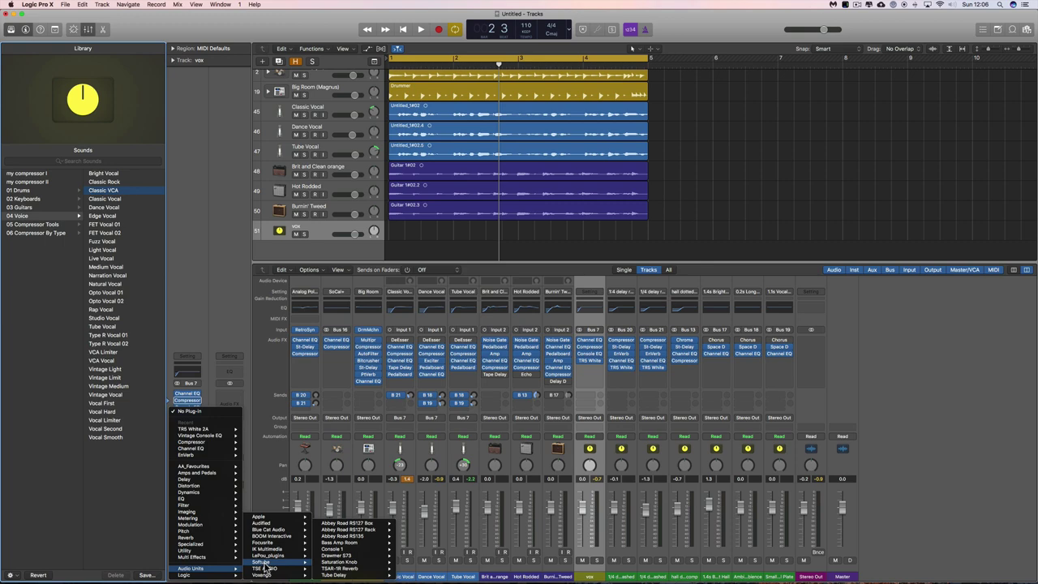
mouse_move(341, 568)
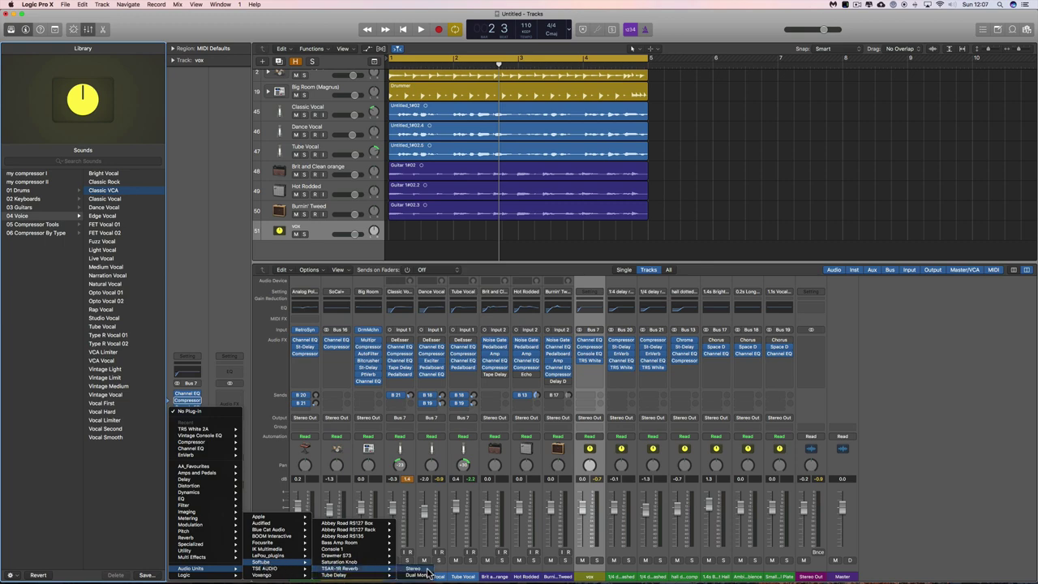
left_click(427, 571)
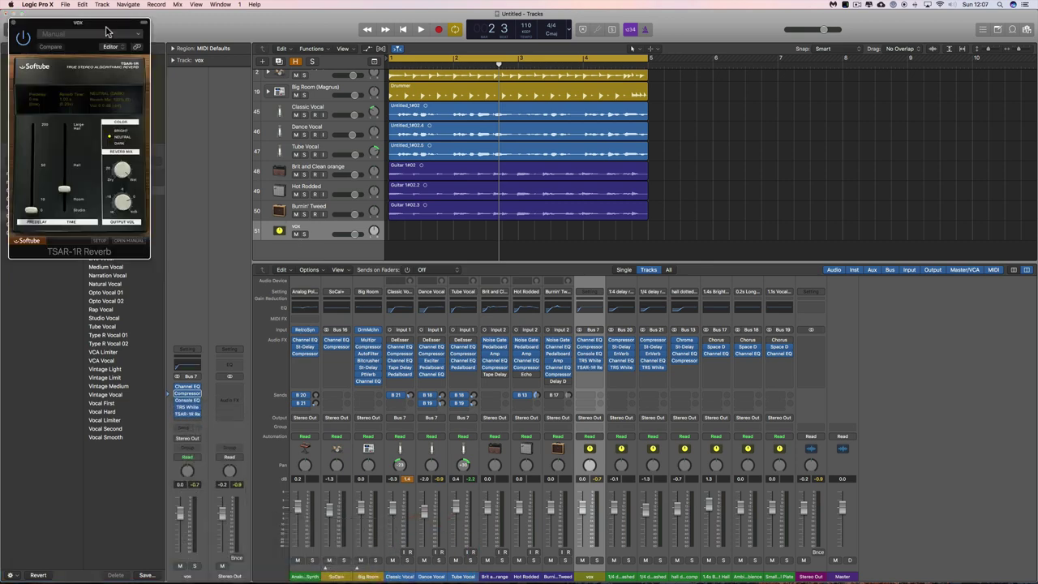
left_click_drag(435, 216, 500, 210)
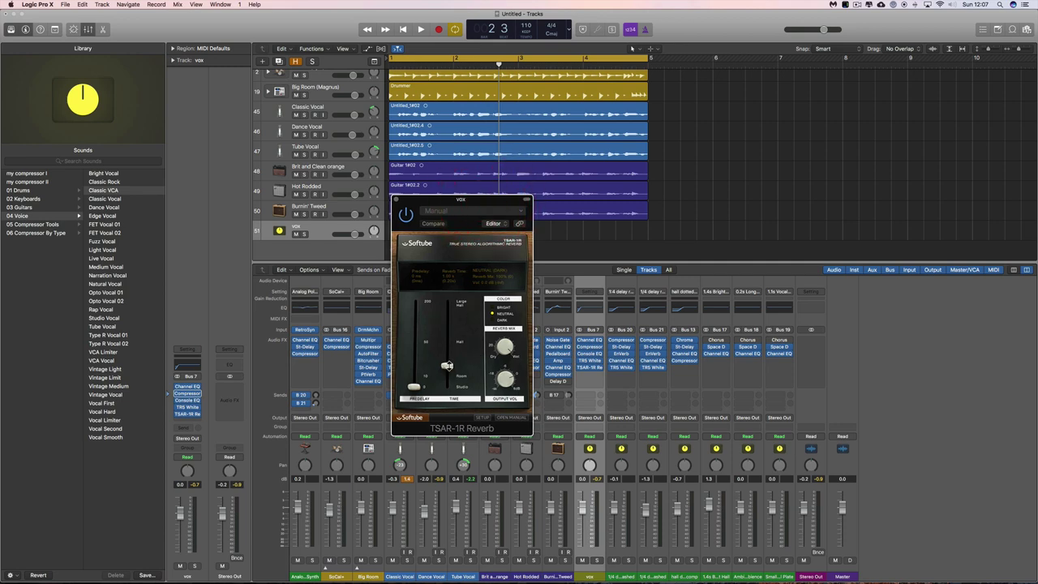
Raise the TSAR-1R Reverb's predelay, reduce its time to the shortest Studio setting, and solo the vox aux
left_click_drag(449, 371, 416, 343)
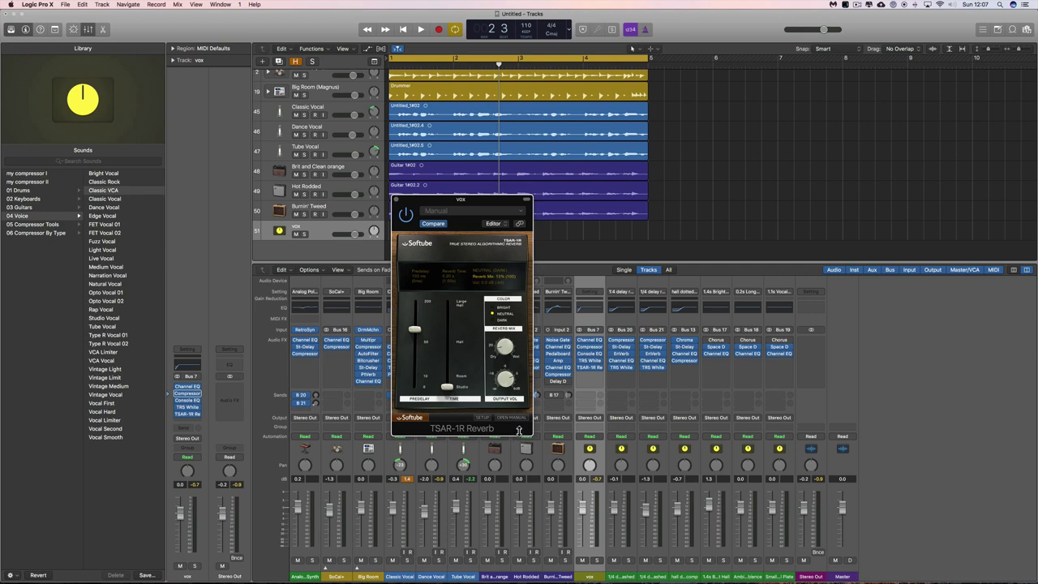
left_click(518, 430)
left_click(598, 560)
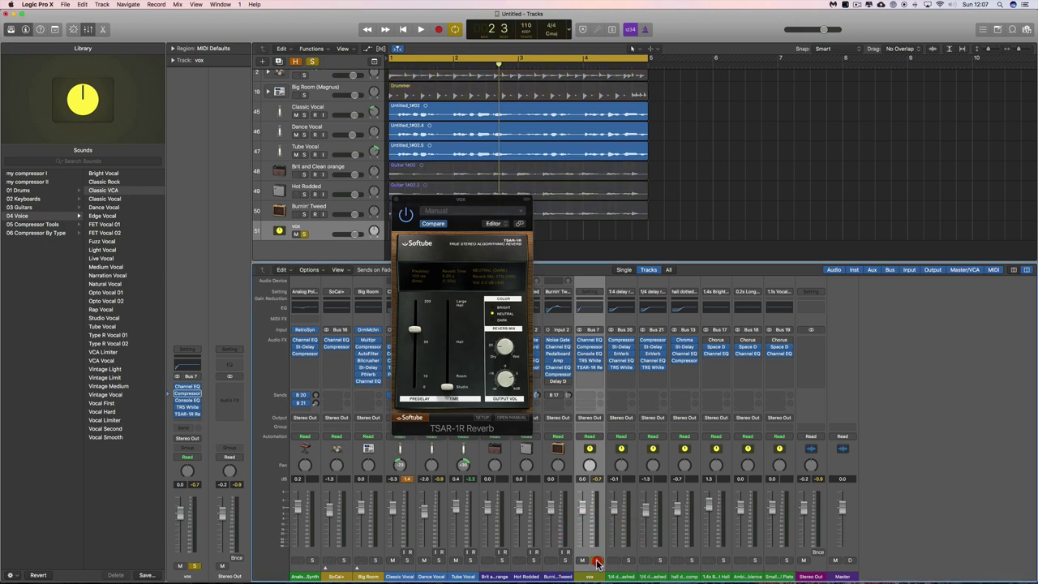
left_click(598, 560)
left_click(303, 235)
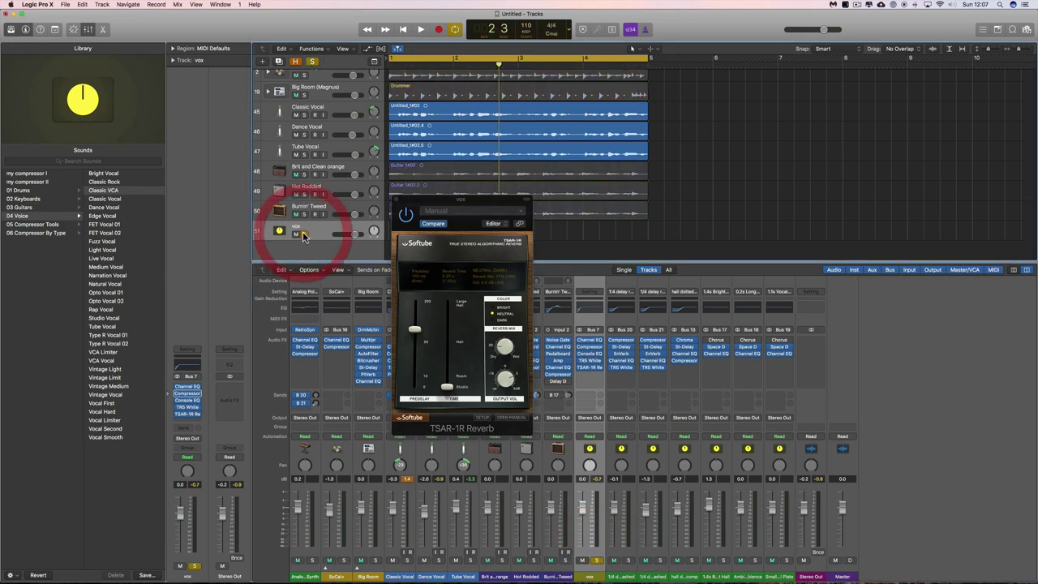
left_click(303, 234)
left_click(195, 565)
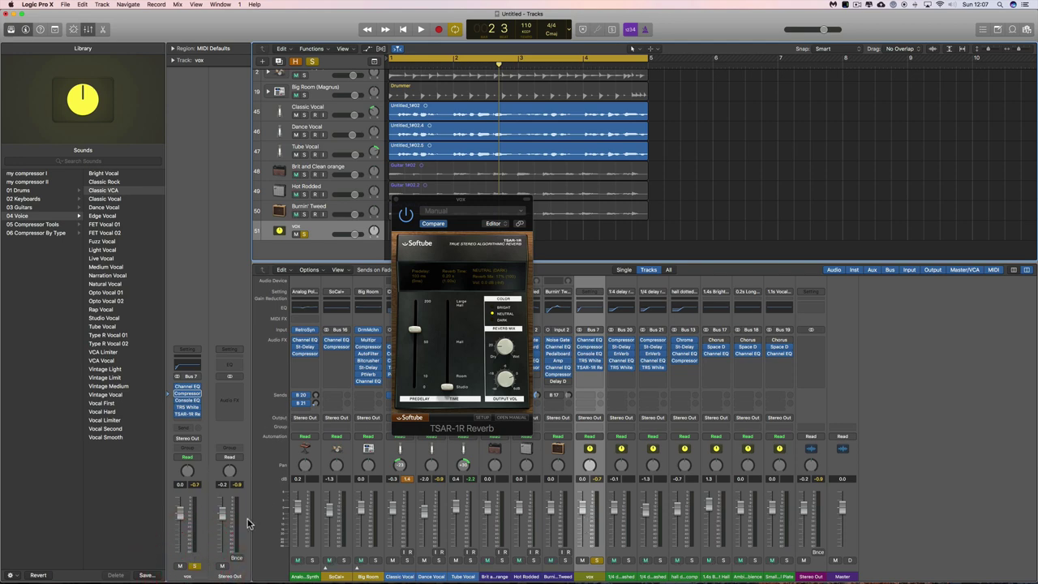
Lower the vox aux's volume to -8.0 dB while playing back the soloed vocals
left_click_drag(180, 513, 183, 510)
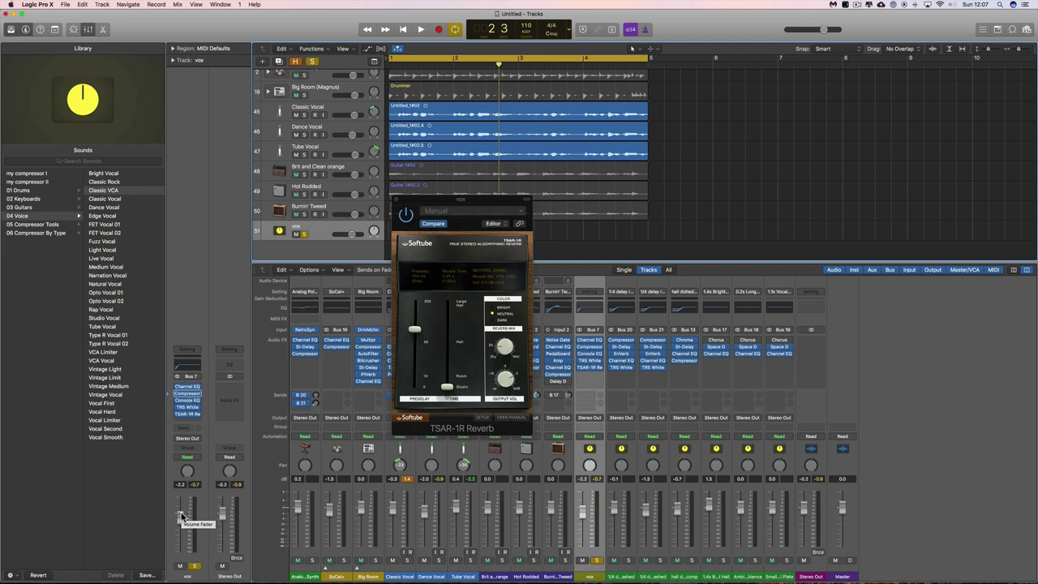
key("space")
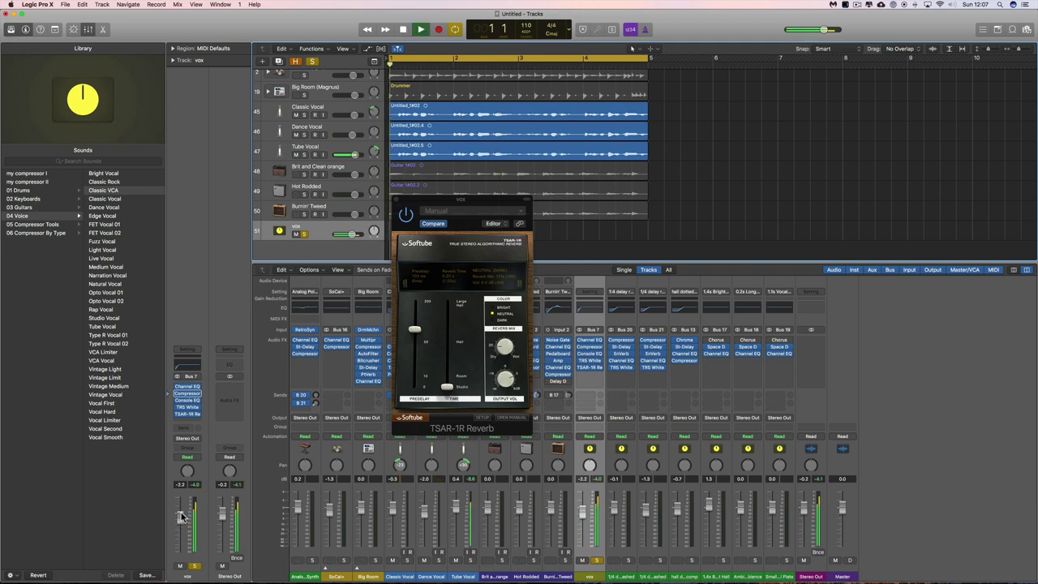
left_click_drag(182, 517, 181, 531)
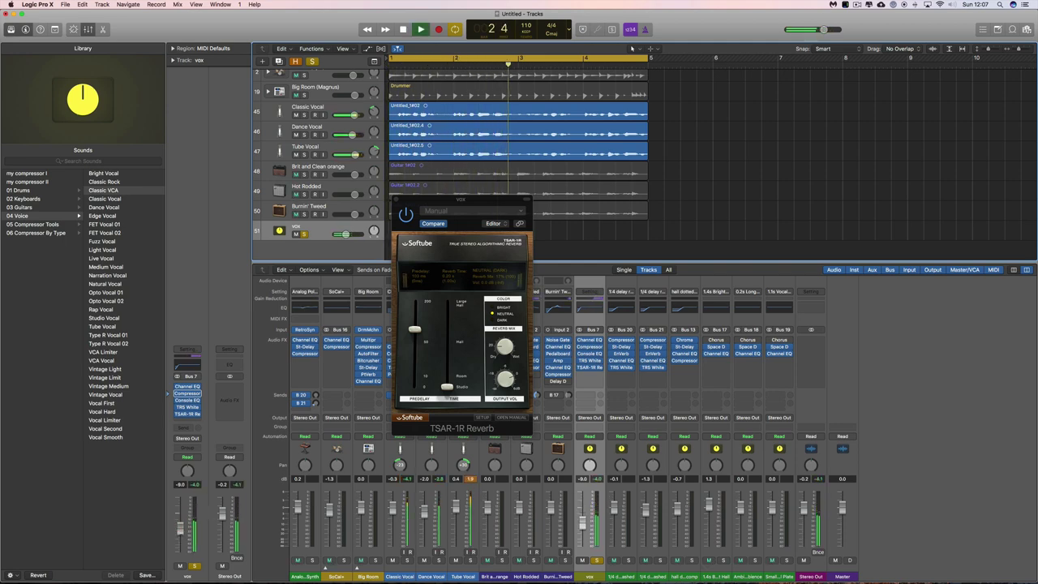
key("space")
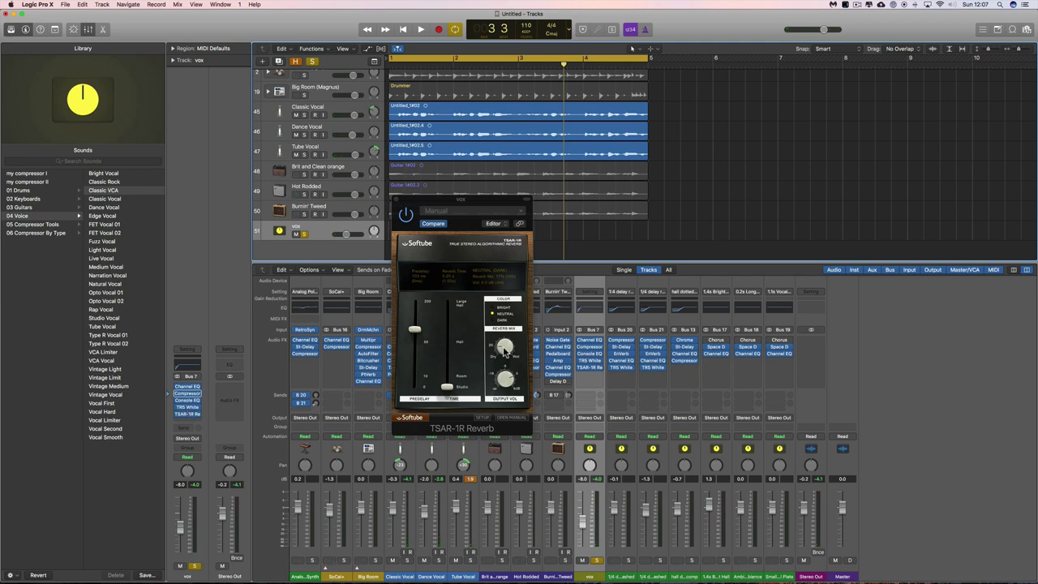
Adjust the TSAR-1R Reverb's mix to a low, mostly dry amount while auditioning the vocals, and close the effect
key("space")
left_click(503, 348)
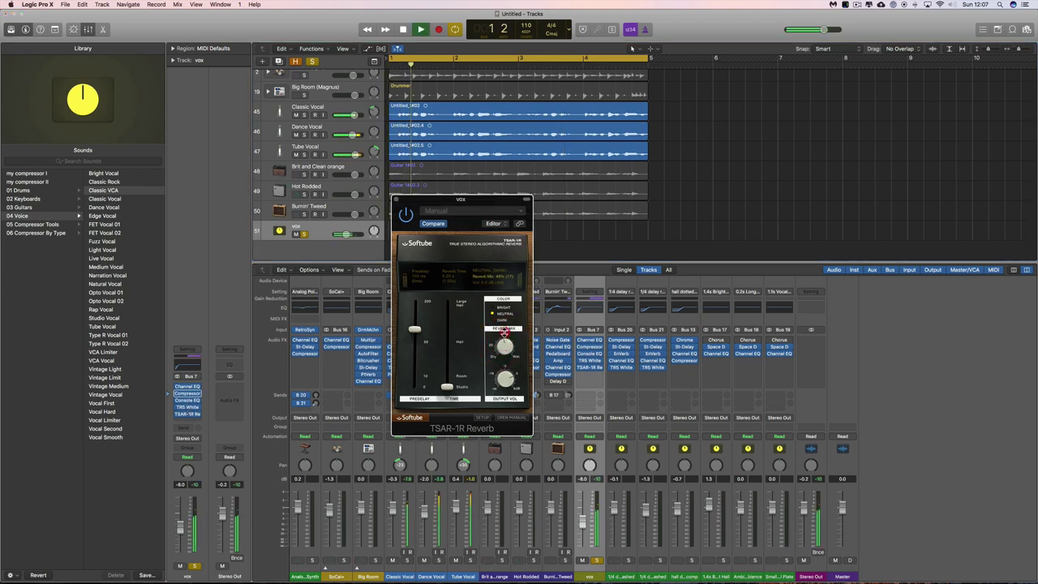
key("space")
left_click_drag(504, 347, 504, 353)
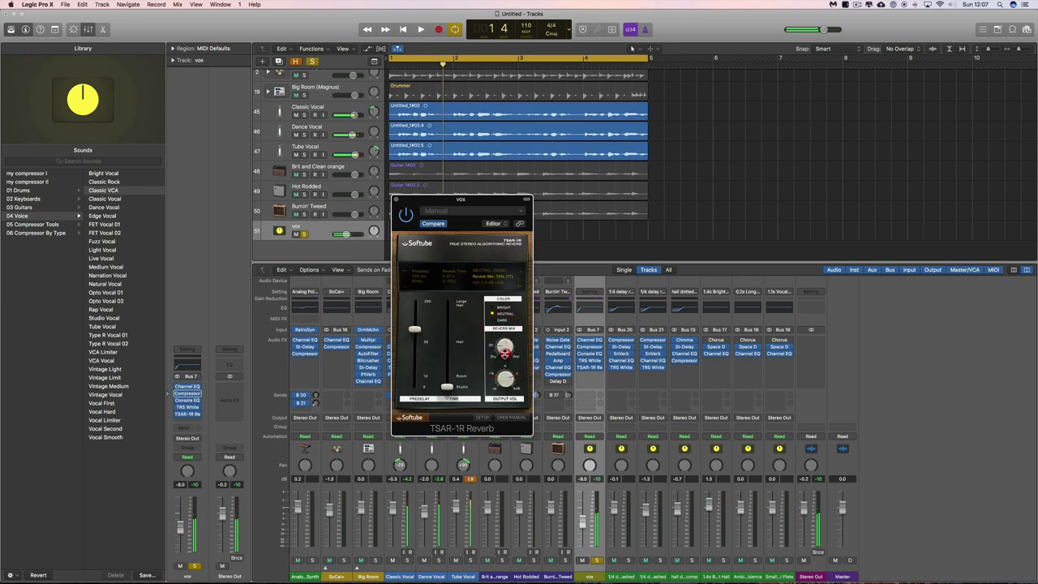
key("space")
left_click(504, 359)
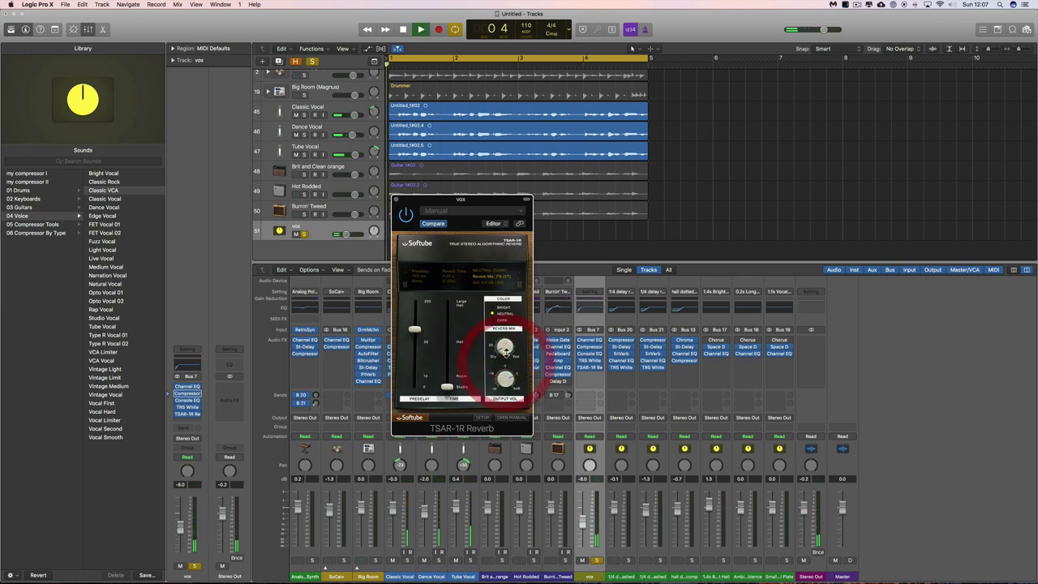
left_click(504, 349)
left_click_drag(504, 349, 504, 343)
key("space")
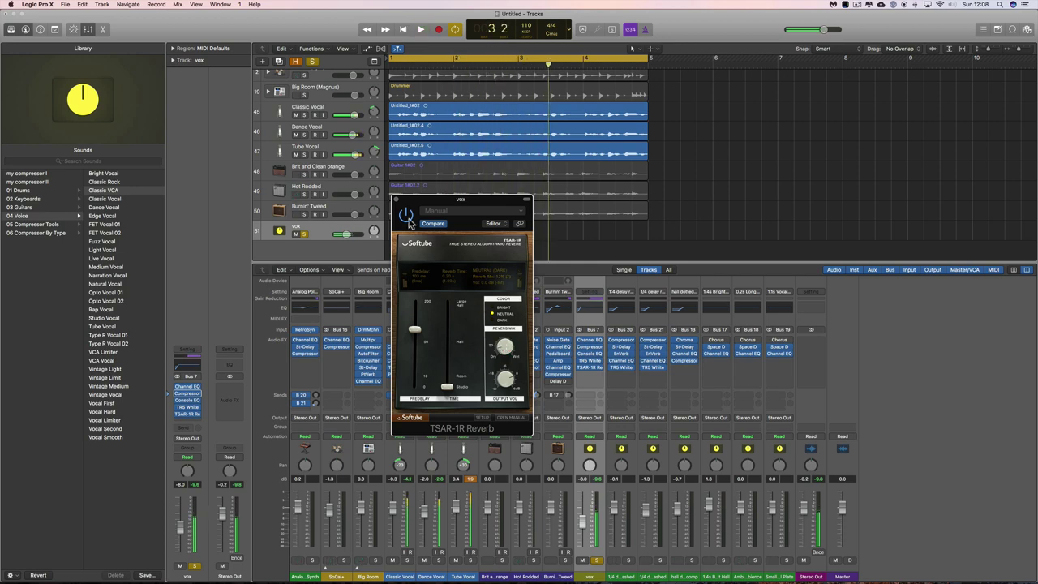
left_click(396, 198)
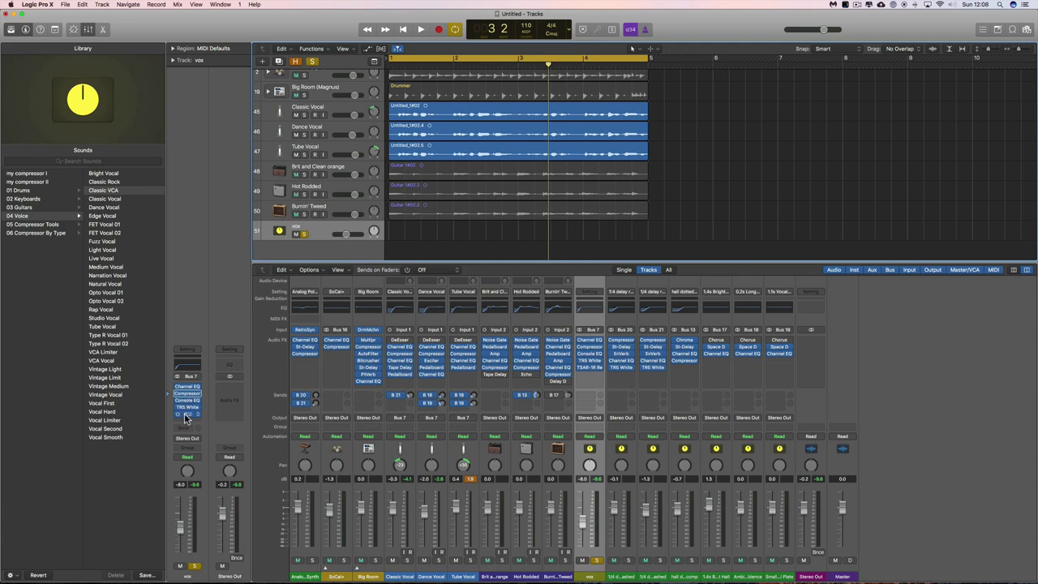
Save the vox aux's channel strip as a user patch named "vox thin squashed predelay"
left_click(170, 350)
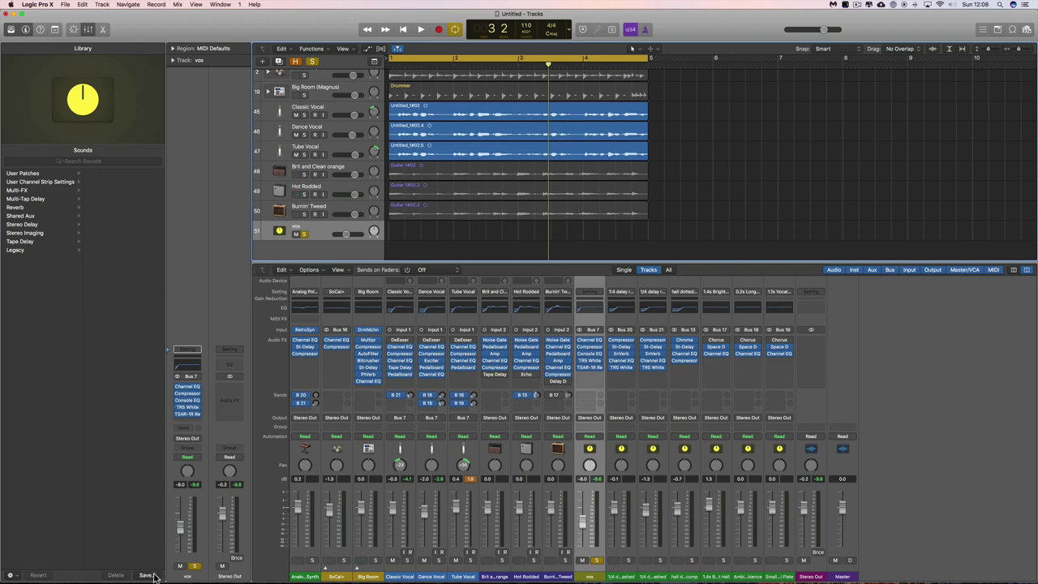
left_click(148, 575)
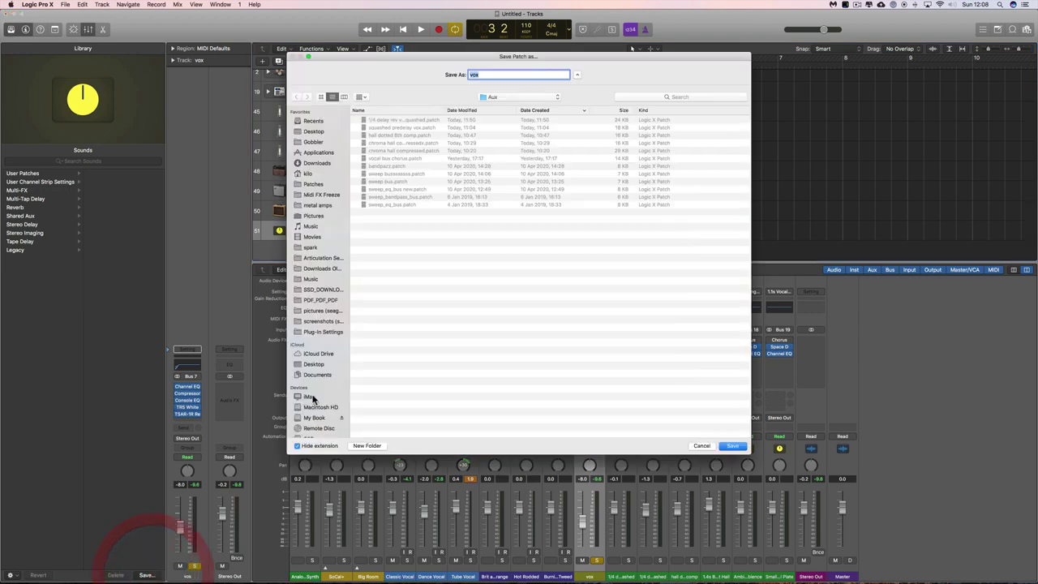
left_click(489, 73)
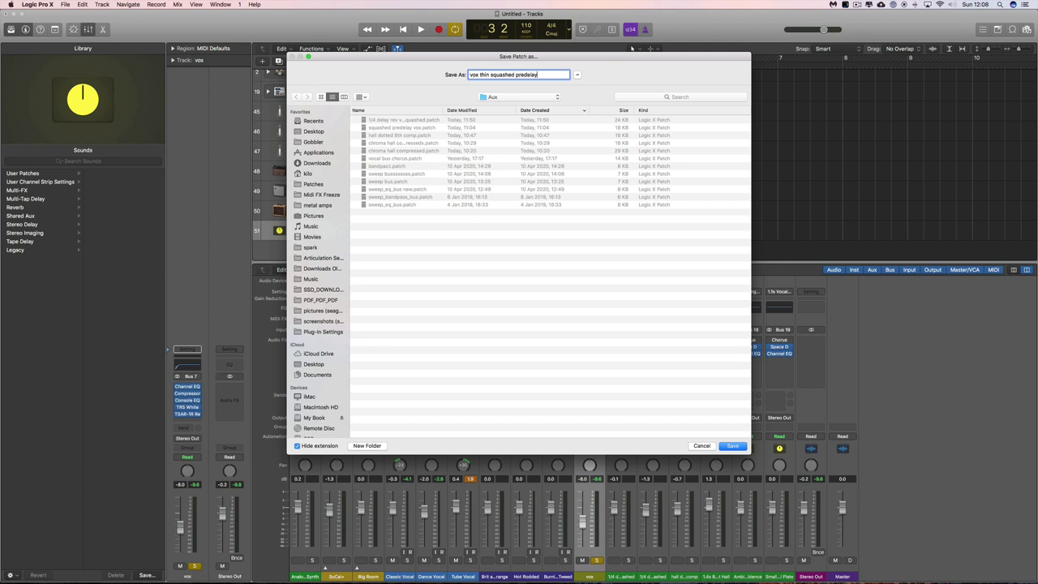
left_click(732, 445)
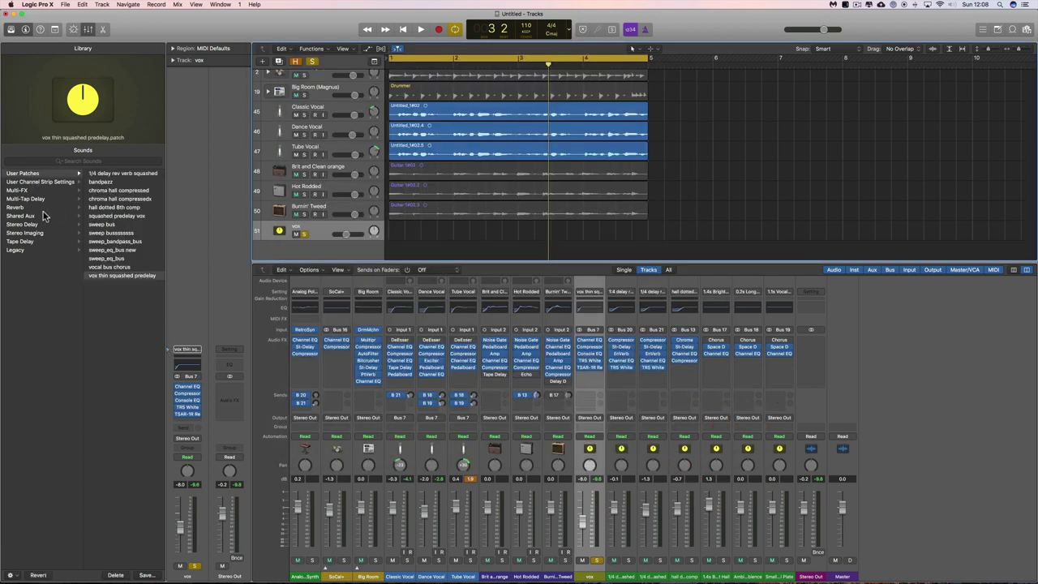
Reveal the hidden tracks, unsolo the vox aux and mark it as hidden, and conceal the marked tracks again
left_click(624, 552)
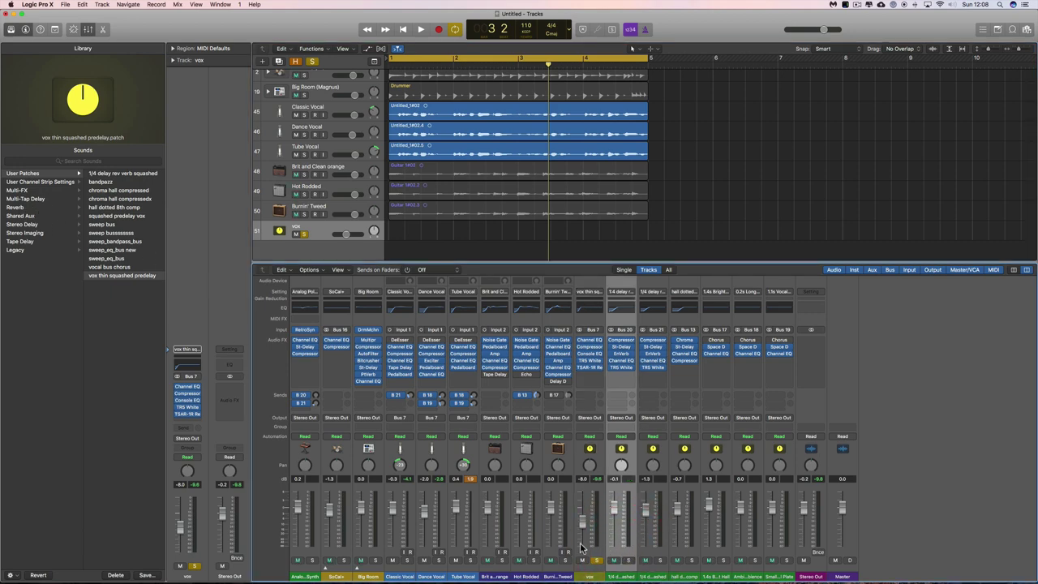
left_click(594, 553)
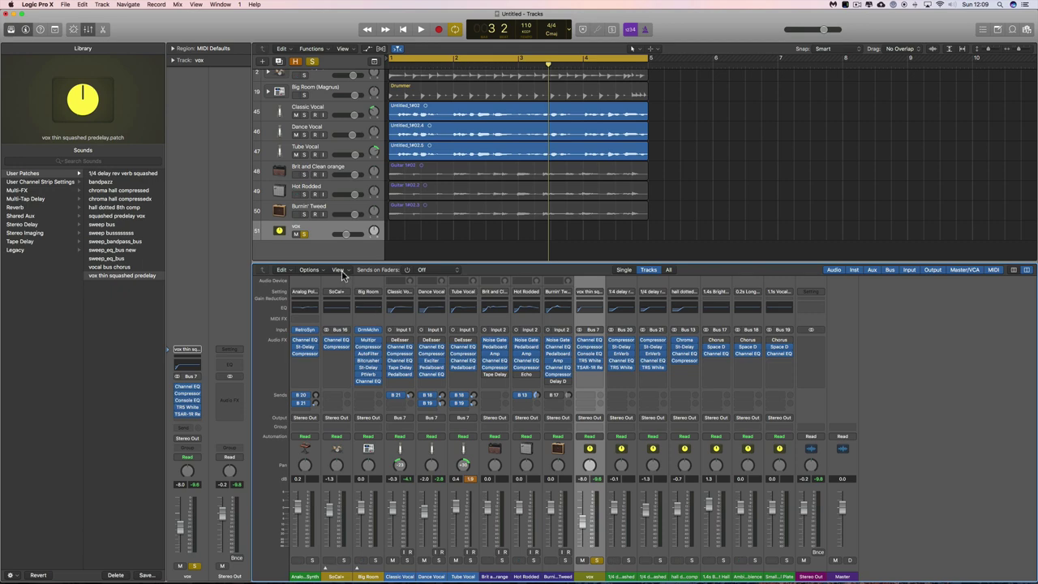
left_click(297, 63)
scroll(301, 71, "down", 5)
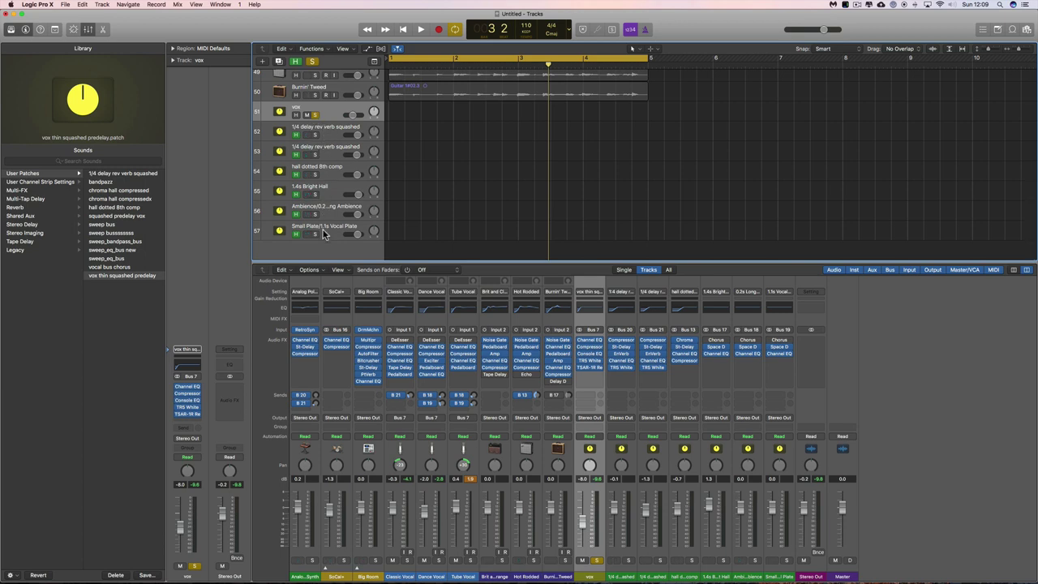
left_click(297, 116)
left_click(312, 115)
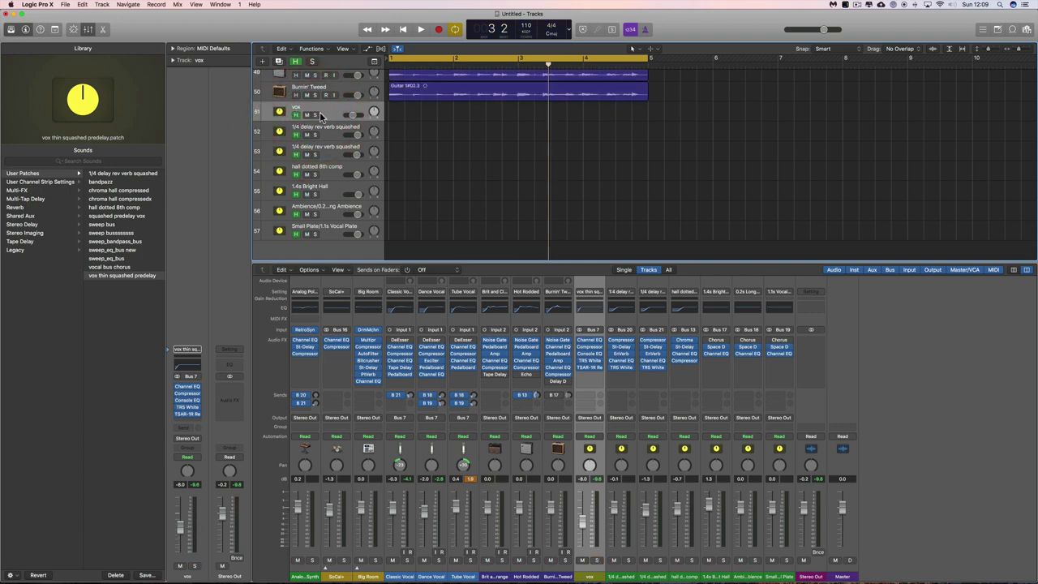
left_click(296, 63)
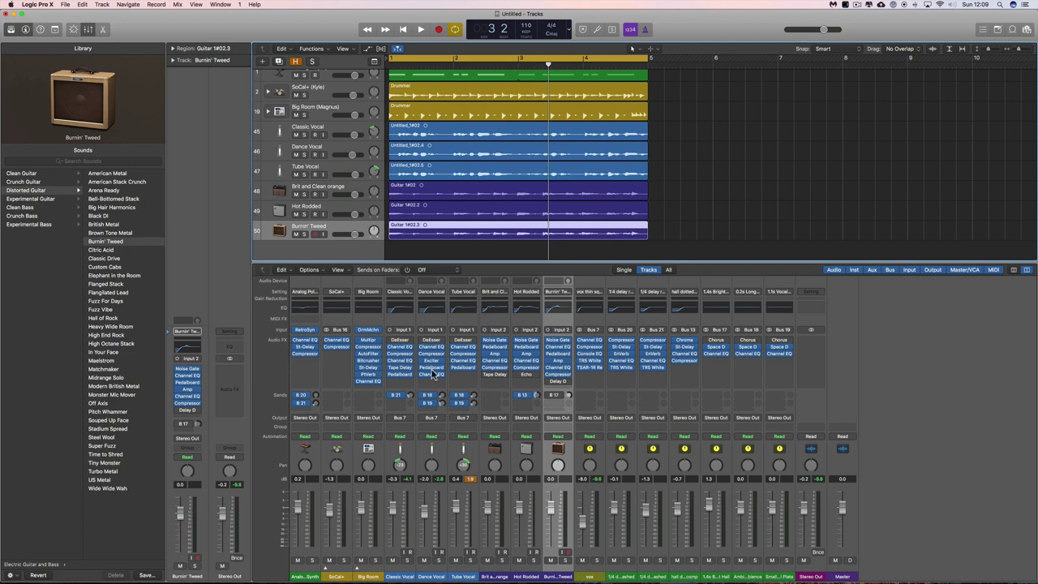
Reveal the hidden tracks, unmark the vox aux so it stays displayed, conceal the other auxes and select vox
left_click(338, 271)
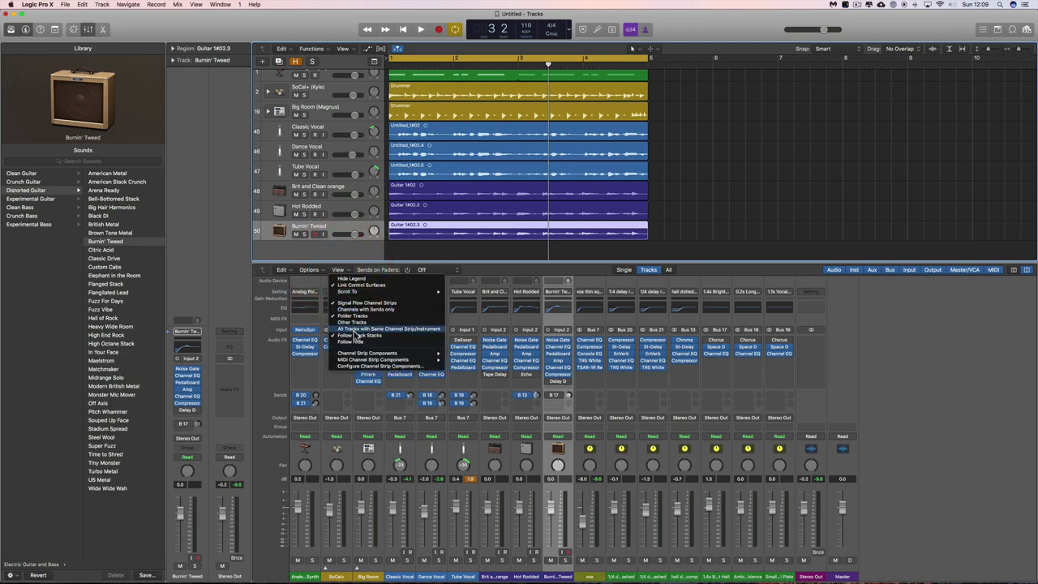
left_click(736, 272)
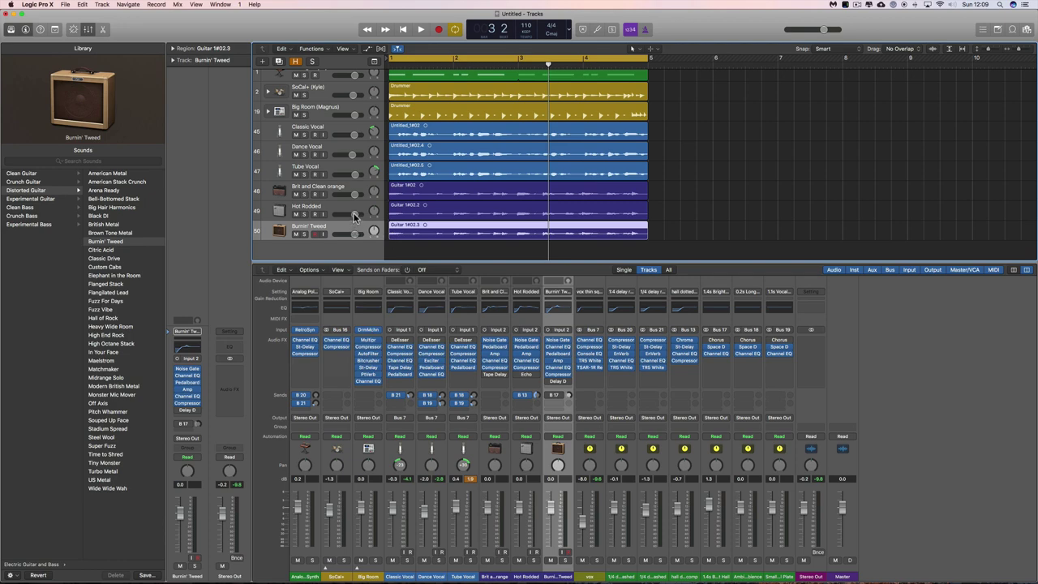
left_click(296, 62)
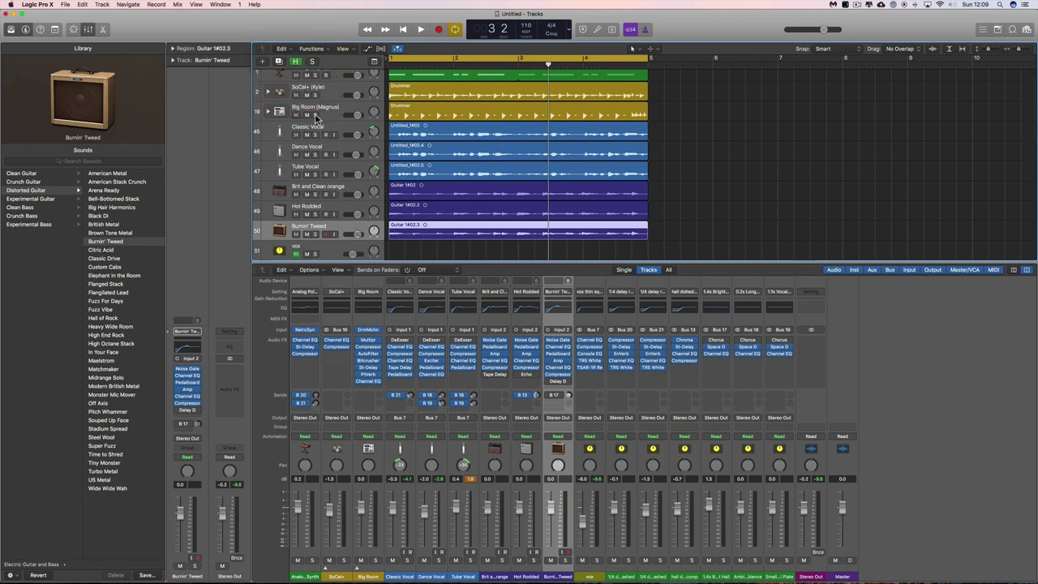
scroll(298, 218, "down", 2)
left_click(297, 216)
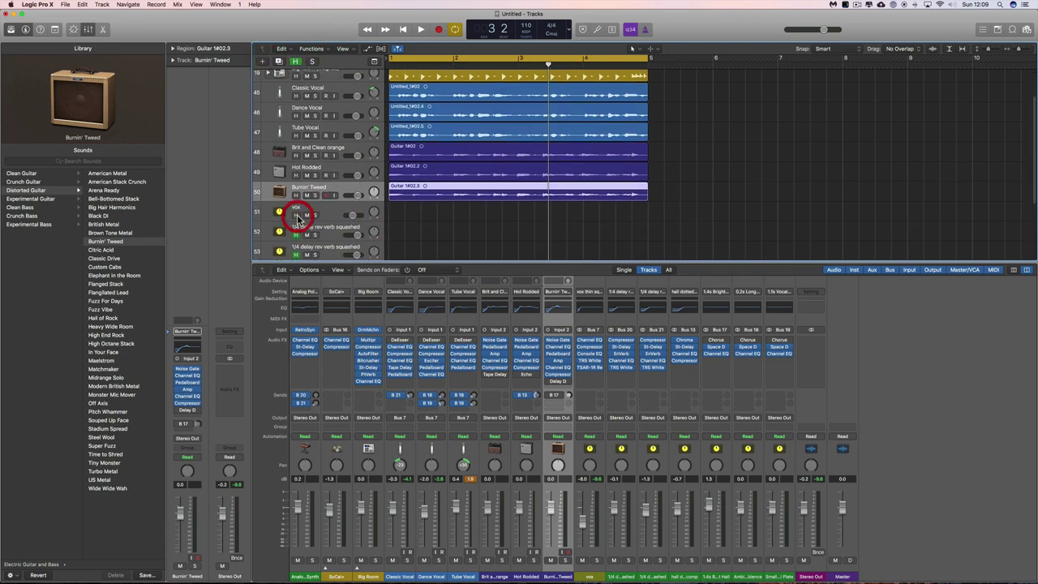
left_click(296, 62)
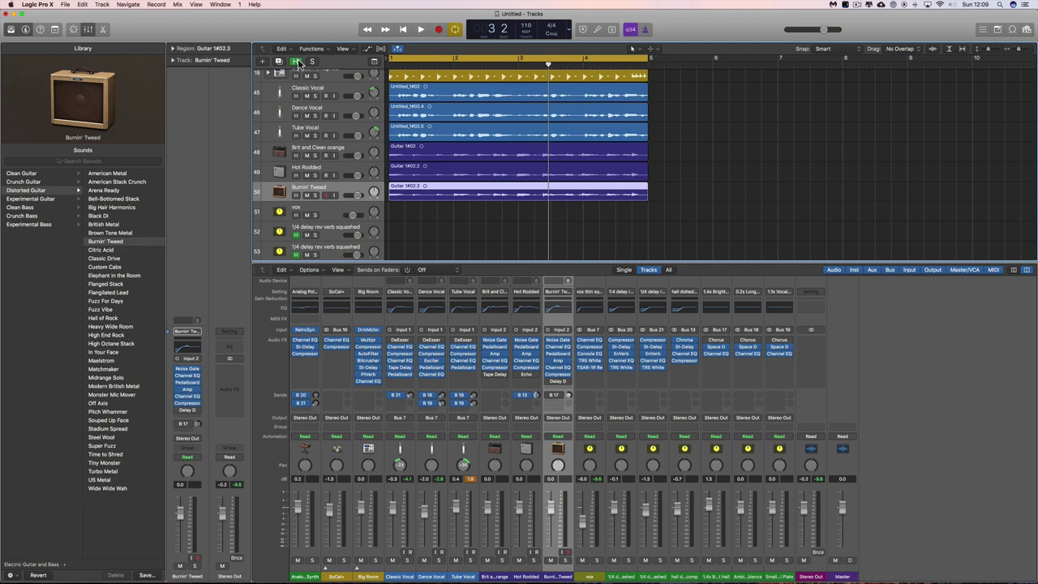
left_click(341, 233)
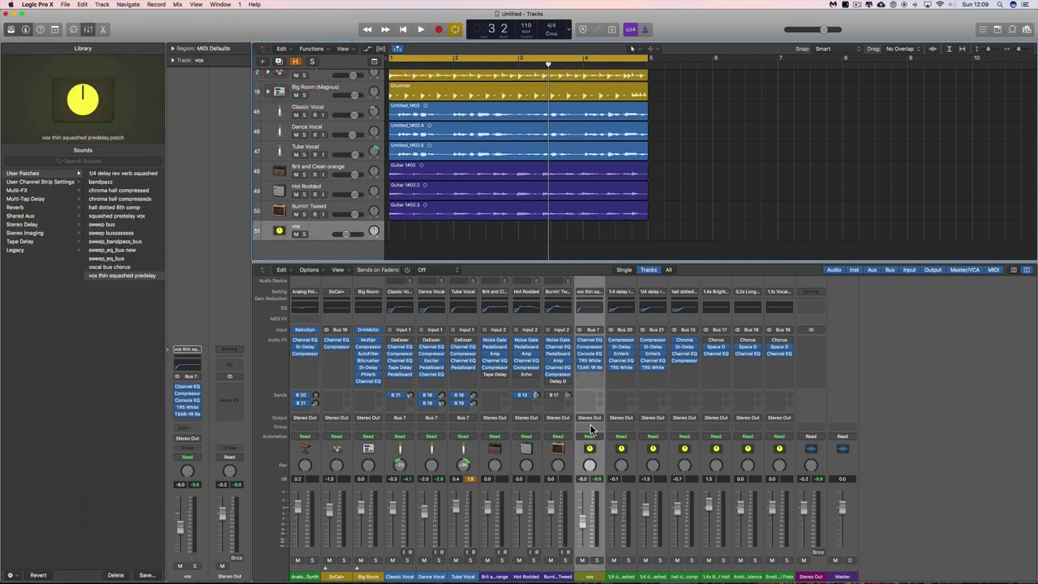
Compare the Classic, Dance and Tube Vocal tracks with their shared vox aux by selecting the group and the aux in turn
left_click(409, 576)
left_click(426, 572, "shift")
left_click(462, 571, "shift")
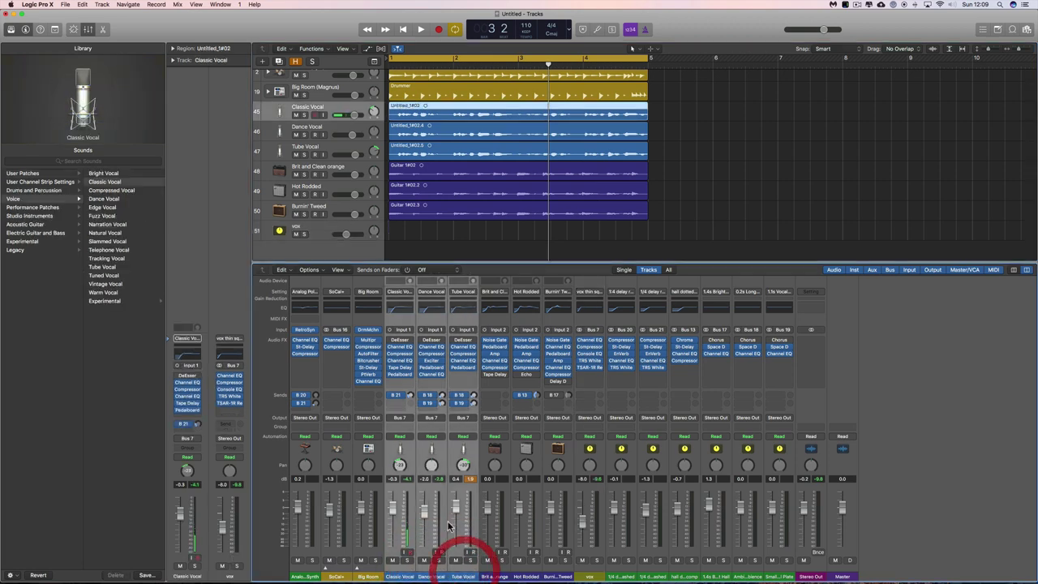
left_click(336, 147, "shift")
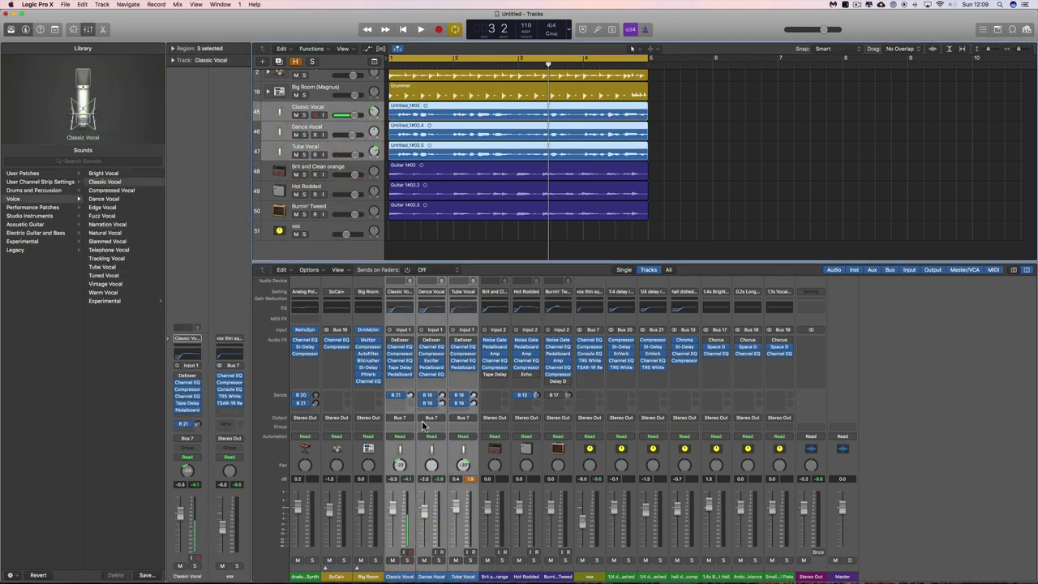
left_click(593, 554)
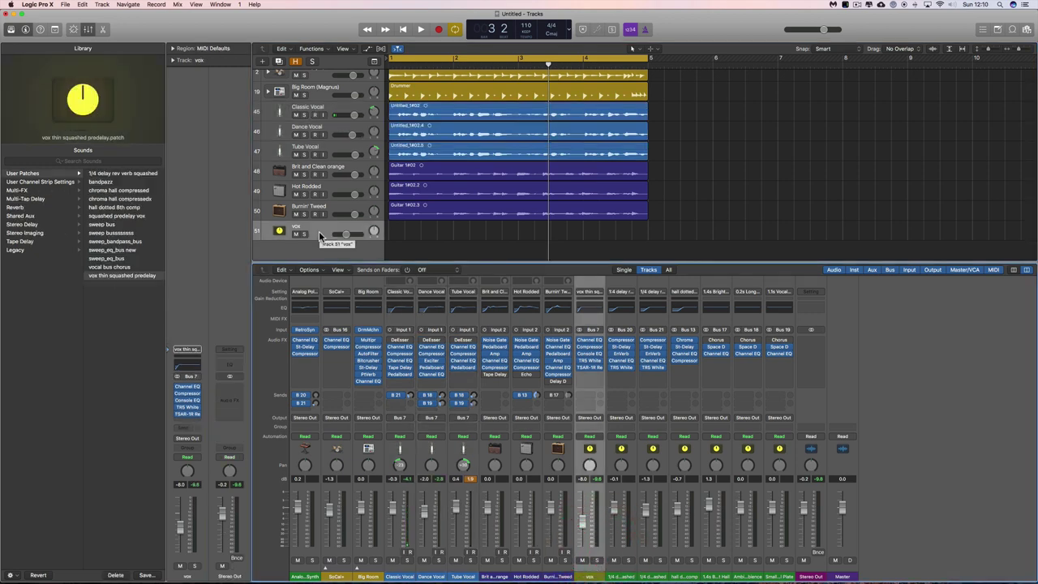
left_click(342, 112)
left_click(331, 144, "shift")
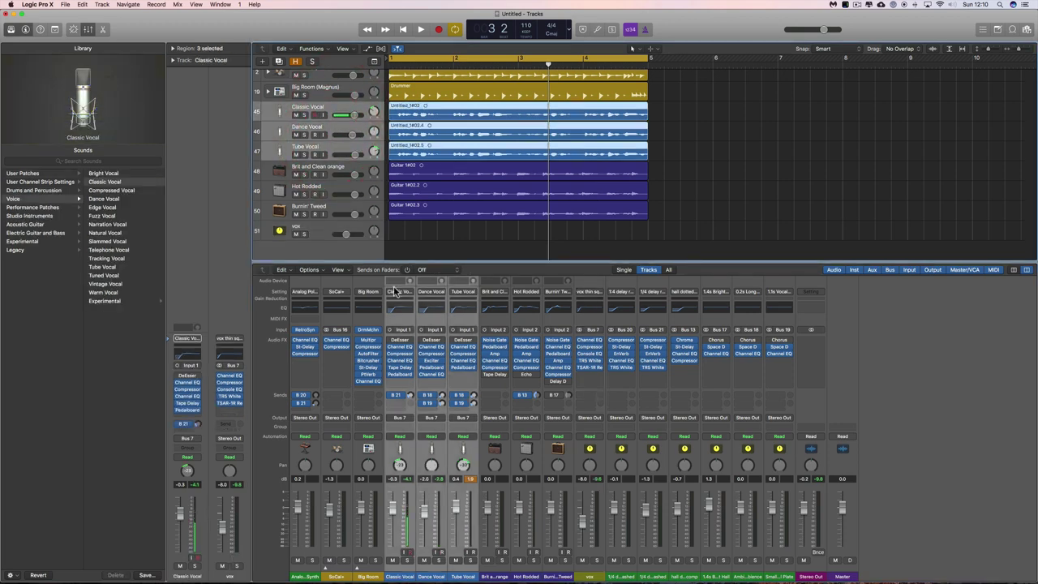
left_click(322, 234)
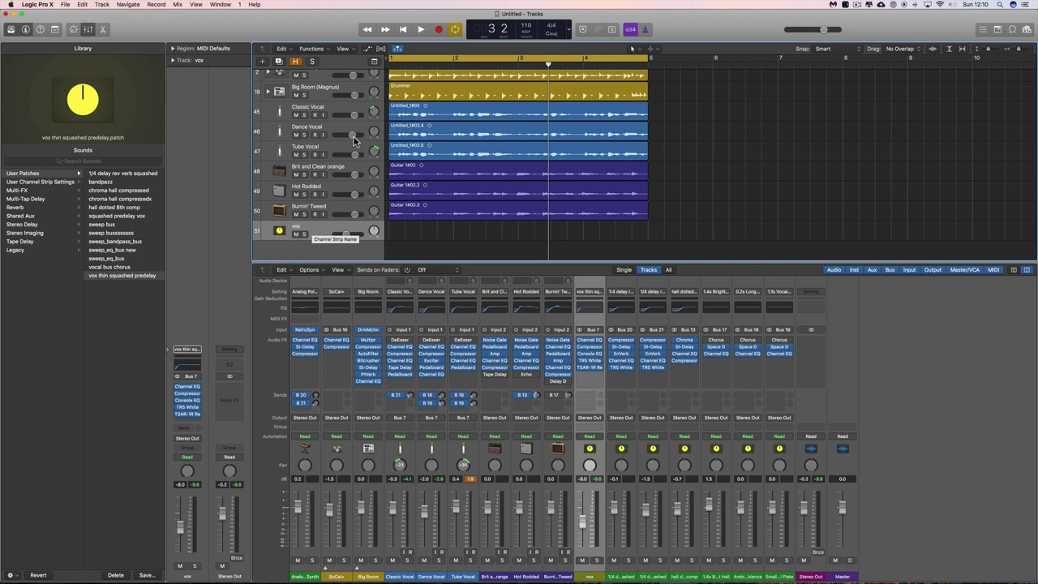
left_click(334, 107)
left_click(334, 147, "shift")
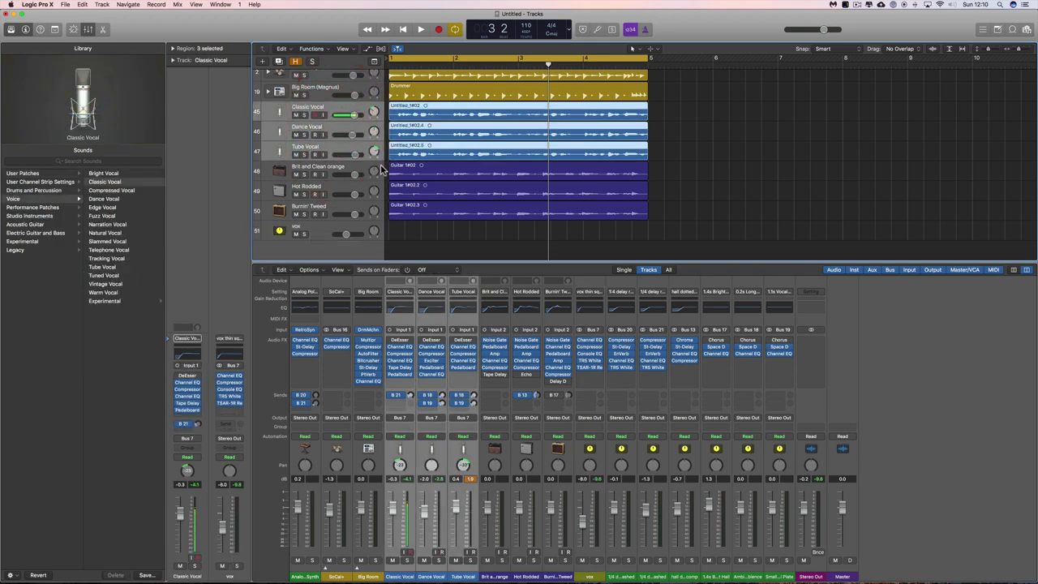
left_click(317, 235)
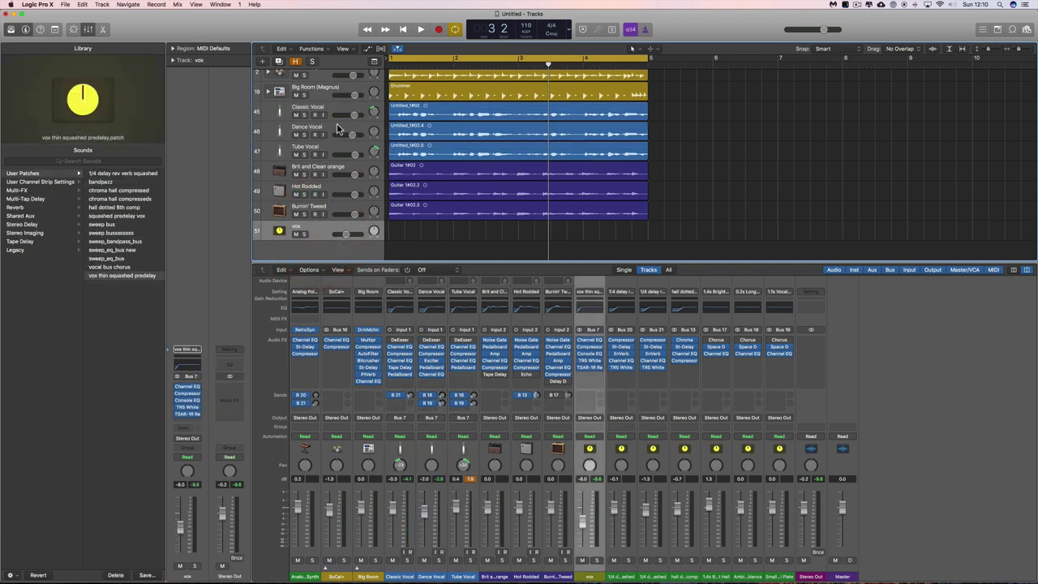
Group the Classic, Dance and Tube Vocal tracks into a Summing Stack with its details shown
left_click_drag(335, 107, 335, 150)
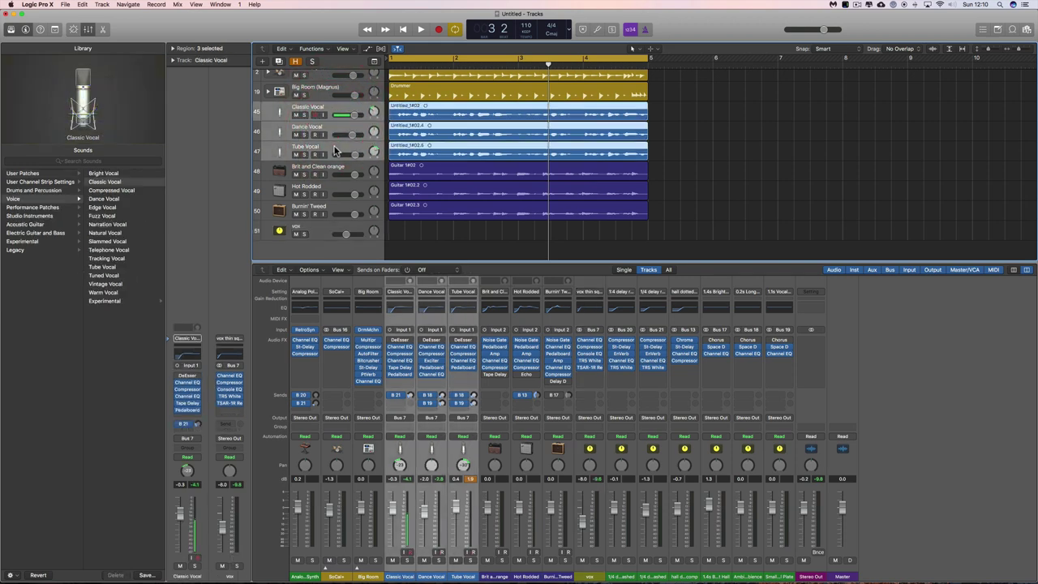
left_click(319, 234)
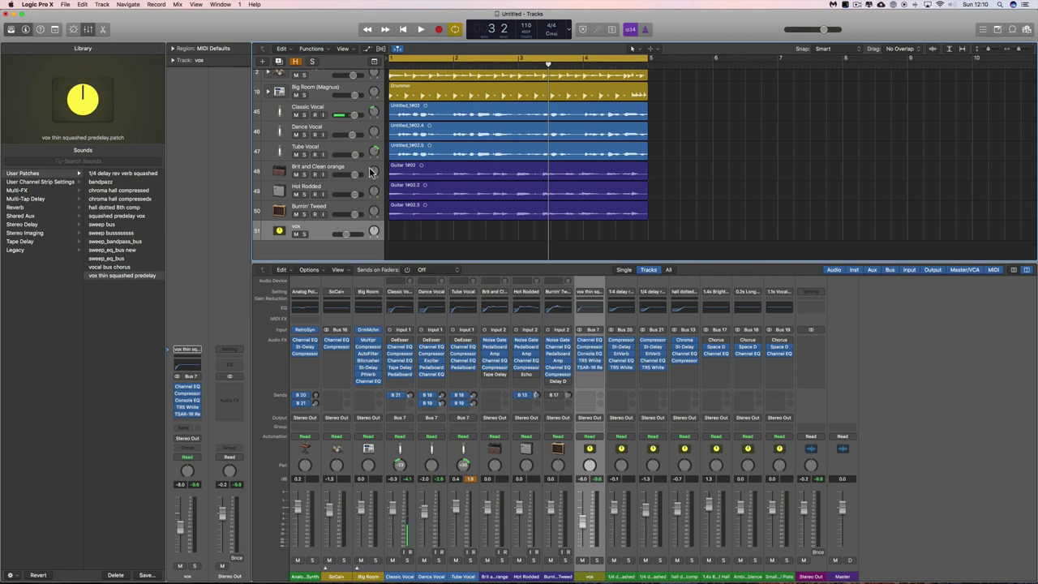
left_click_drag(335, 109, 336, 150)
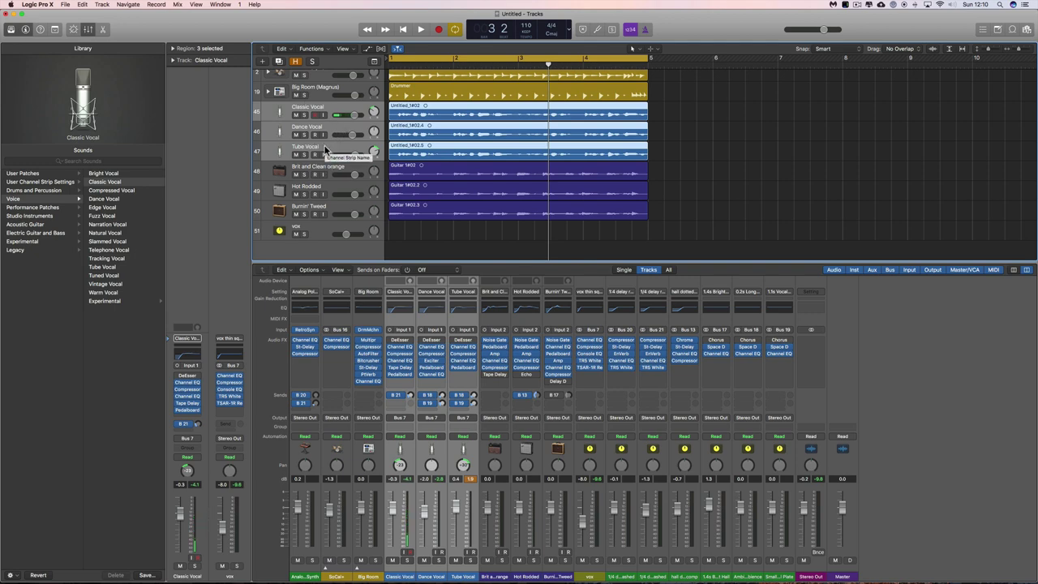
right_click(326, 149)
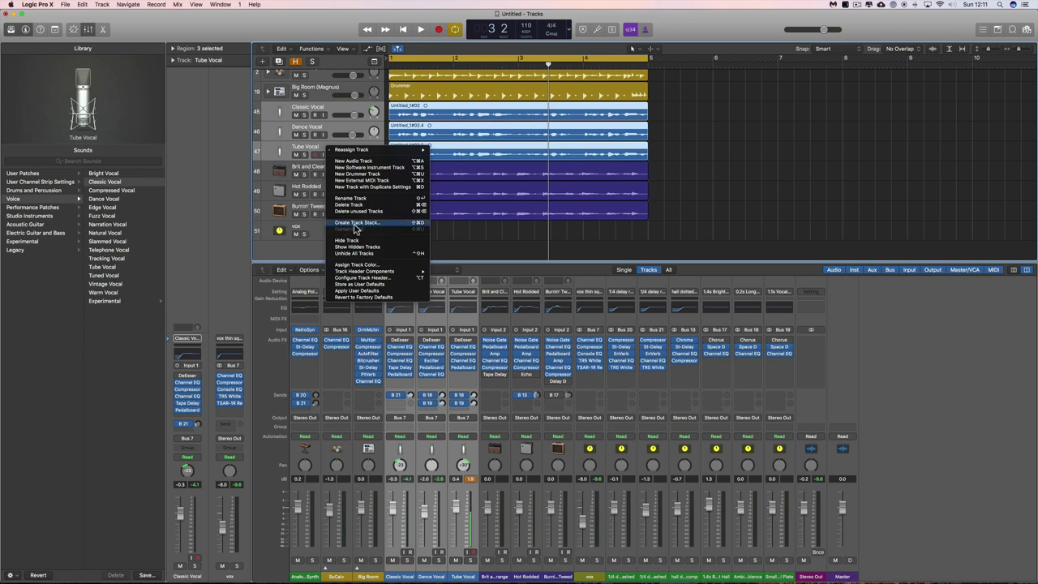
left_click(360, 226)
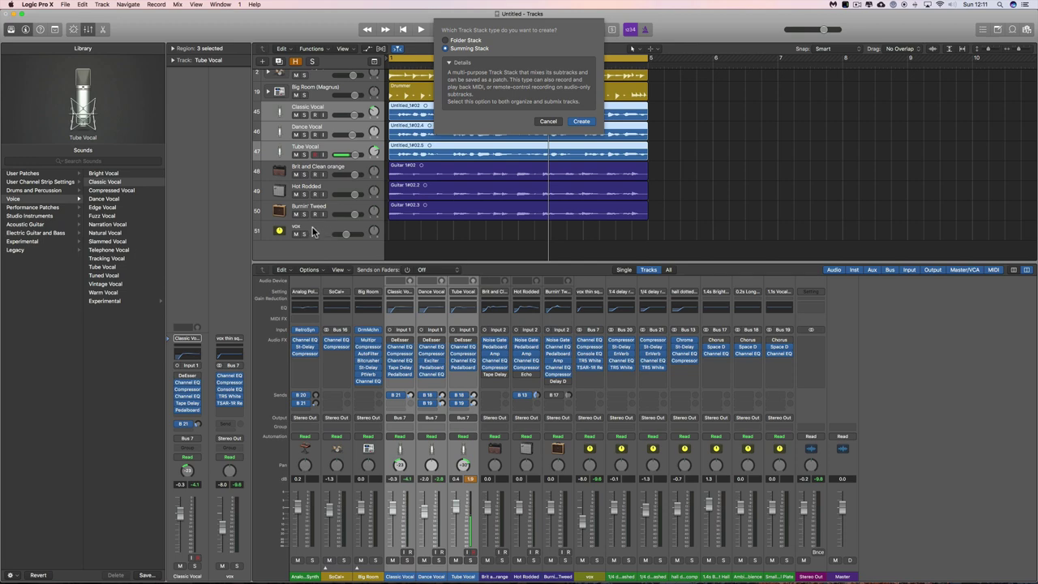
left_click(580, 121)
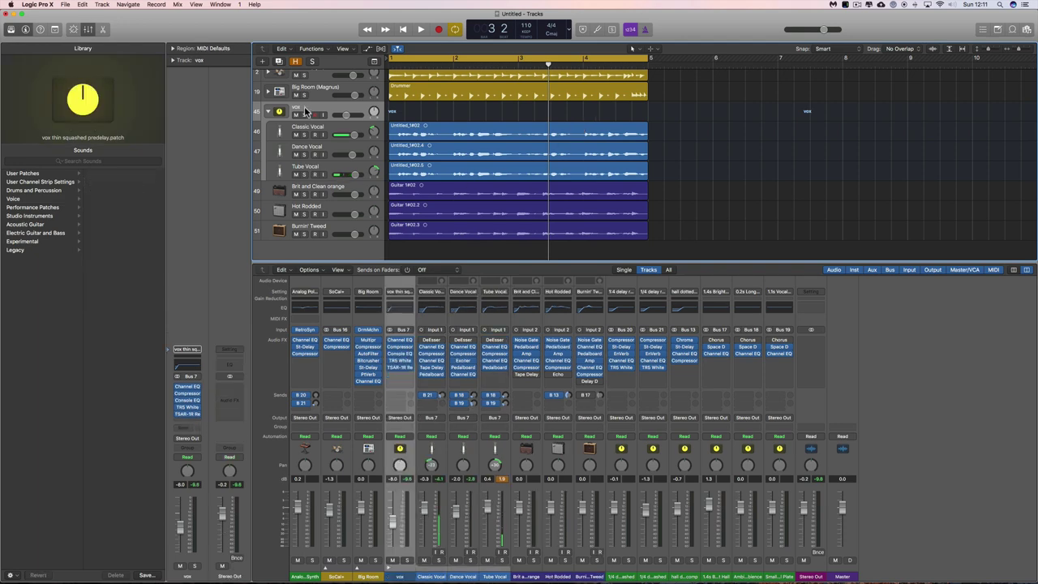
Select the vox stack's main track, then fold and unfold the stack to inspect its subtracks
left_click(305, 109)
left_click(269, 111)
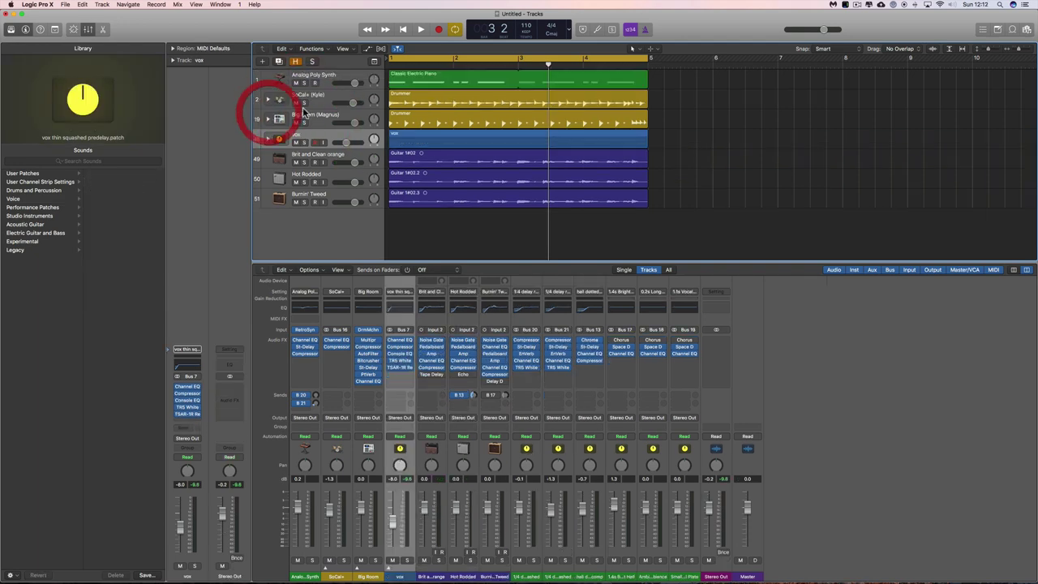
left_click(268, 139)
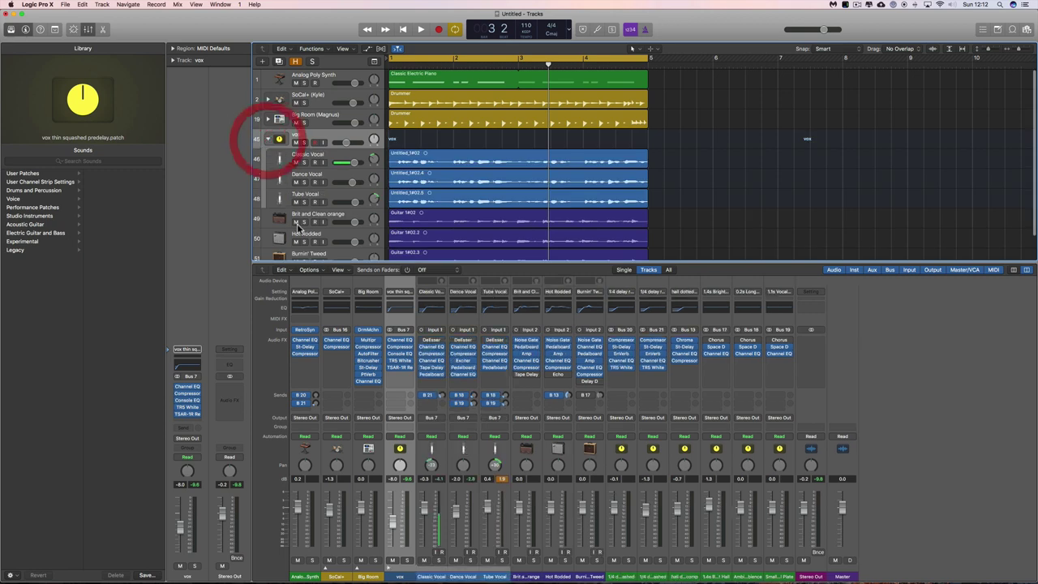
Compare the three vocal subtracks with the vox stack's main track by selecting the group and the main track in turn
left_click(335, 155)
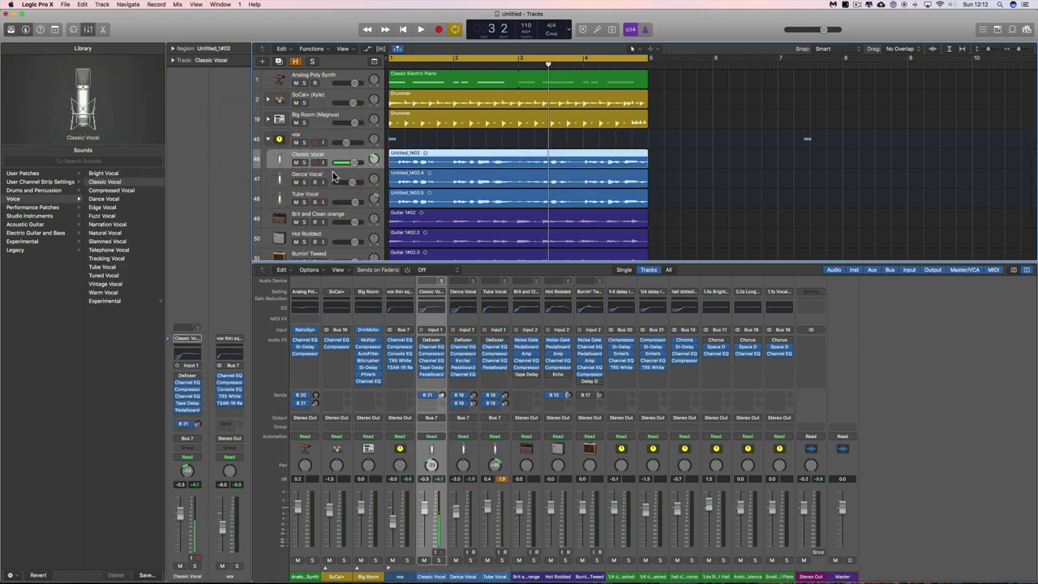
left_click(332, 176, "shift")
left_click(327, 197, "shift")
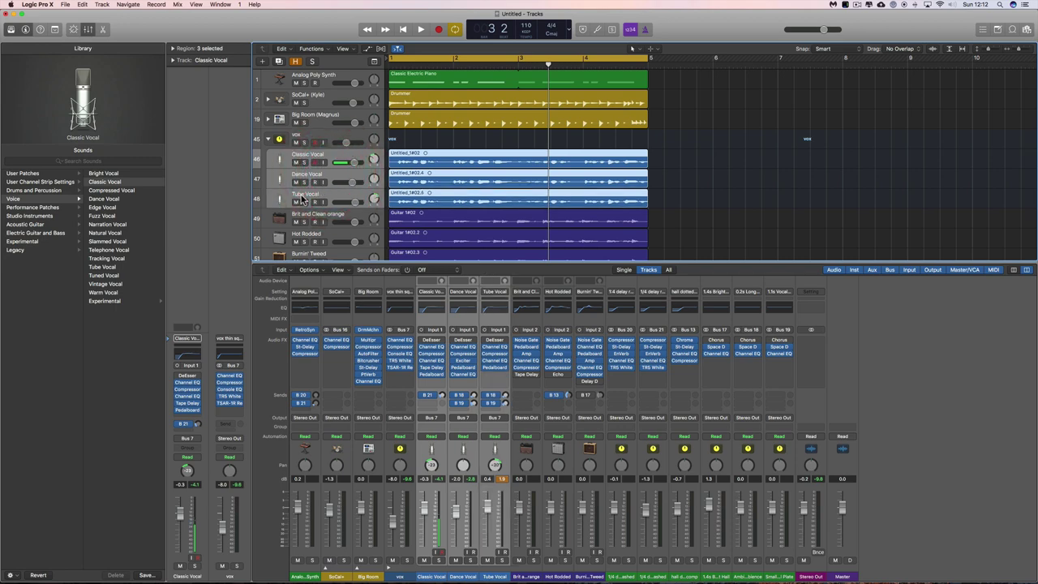
left_click(318, 138)
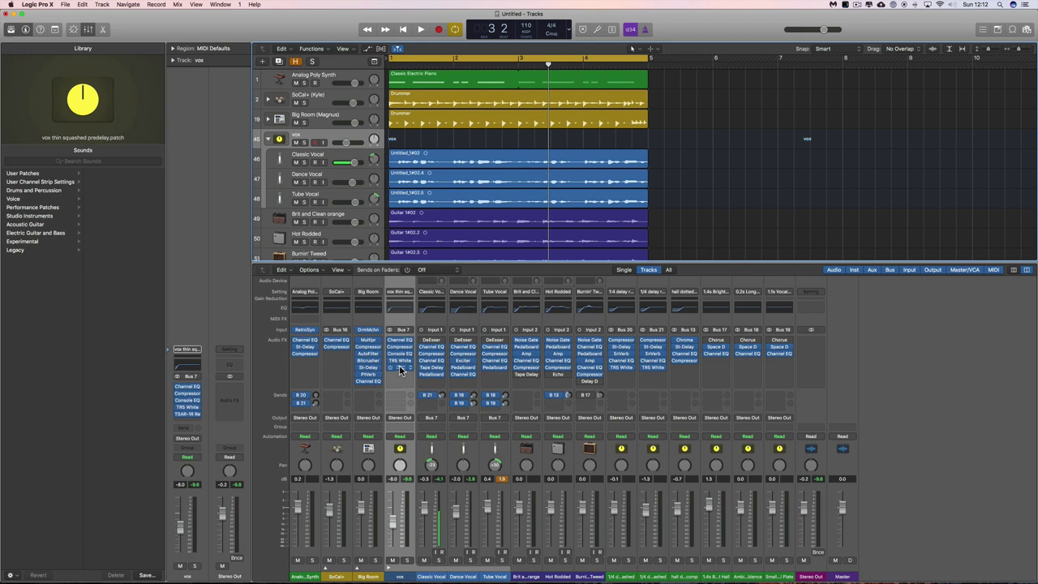
left_click_drag(335, 156, 336, 194)
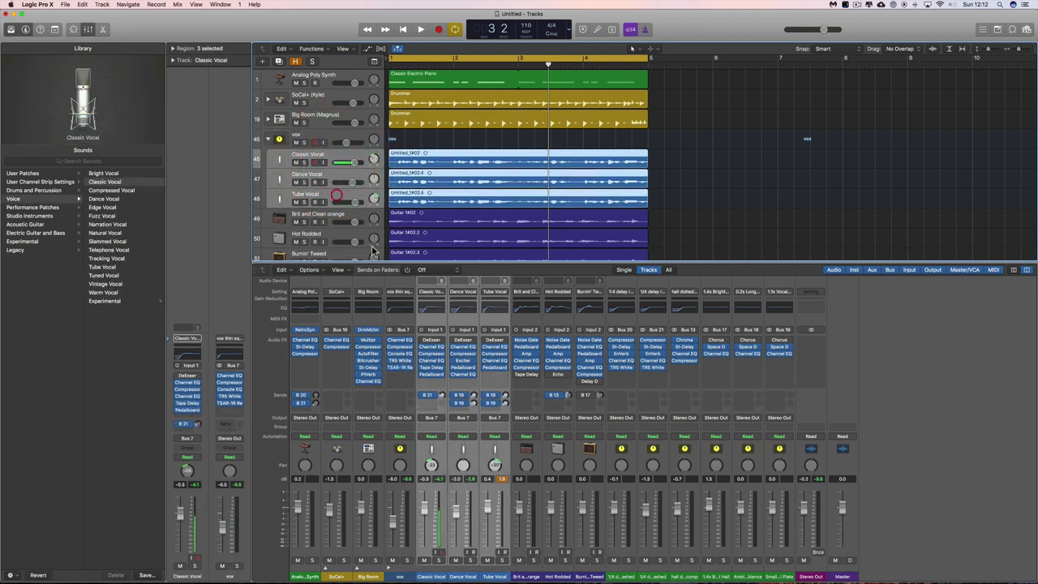
left_click(315, 143)
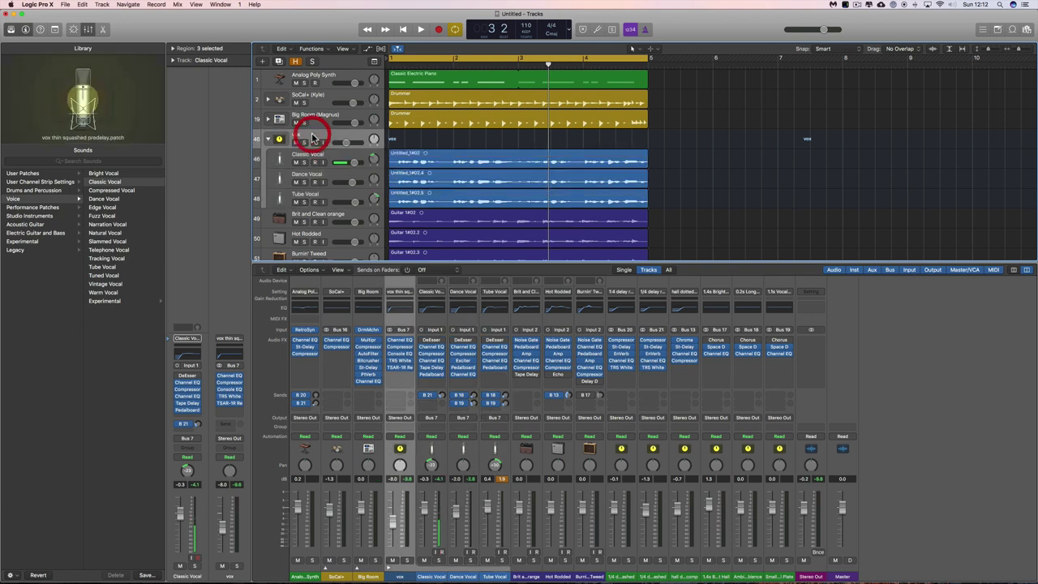
Toggle the vox stack open and closed several times to compare both views, leaving it folded
left_click(269, 139)
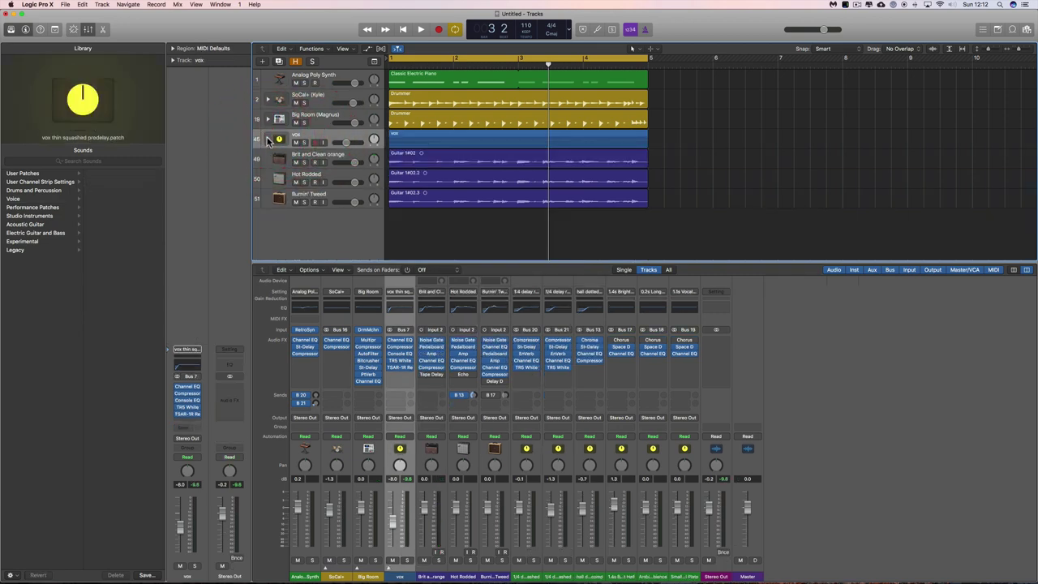
left_click(269, 140)
left_click(269, 139)
left_click(269, 139)
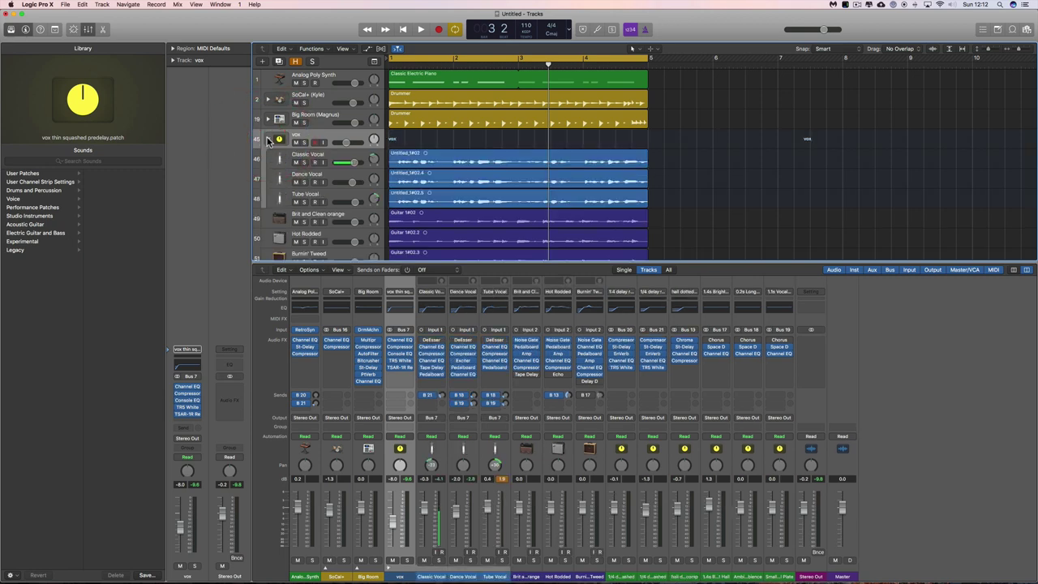
left_click(268, 139)
left_click(269, 140)
left_click(269, 140)
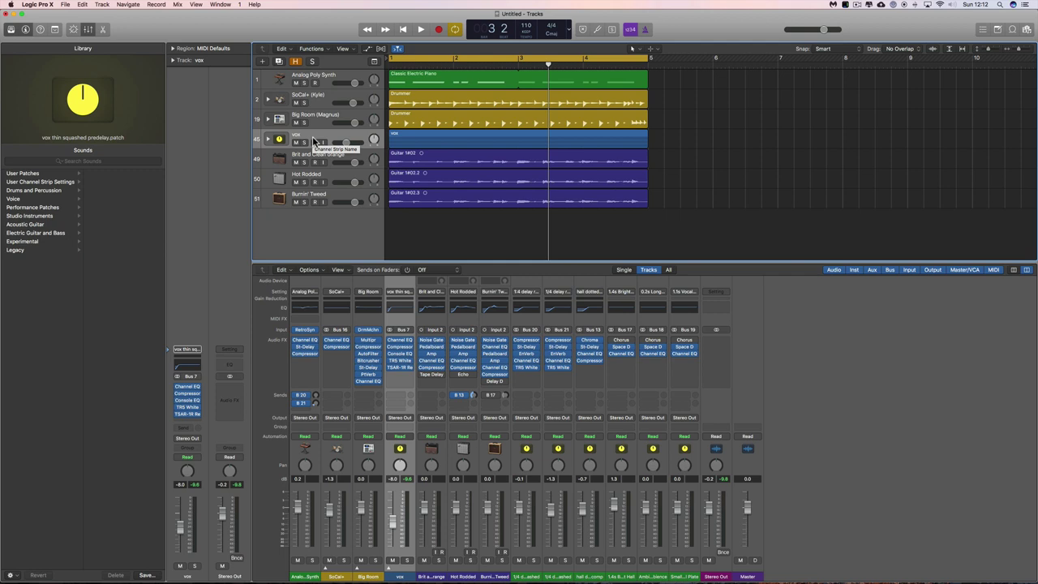
Select the vox stack's main track and toggle its subtracks in the track list and mixer, leaving them shown
left_click(314, 142)
left_click(268, 140)
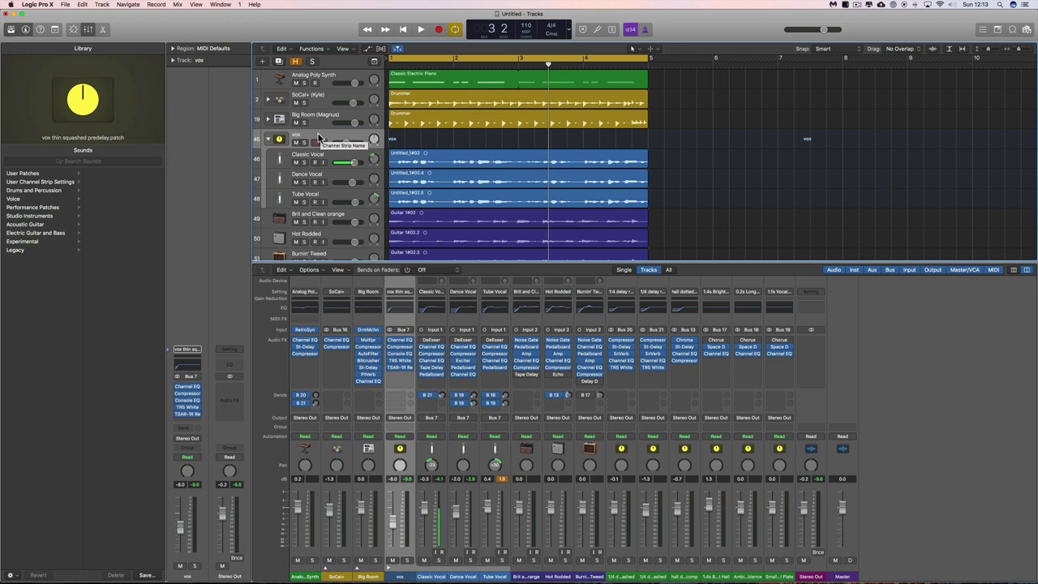
left_click(270, 141)
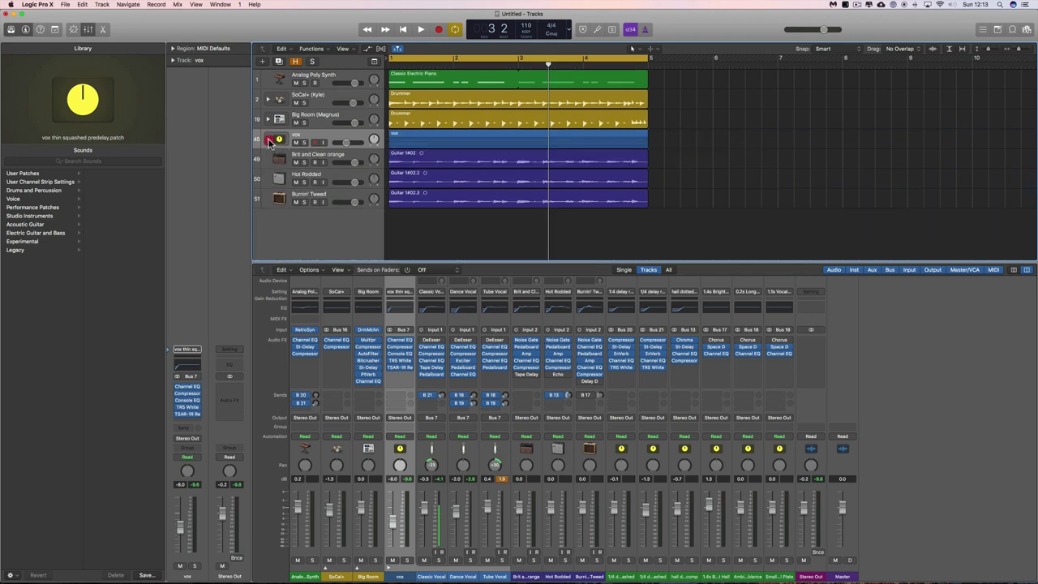
left_click(269, 140)
left_click(270, 142)
left_click(270, 142)
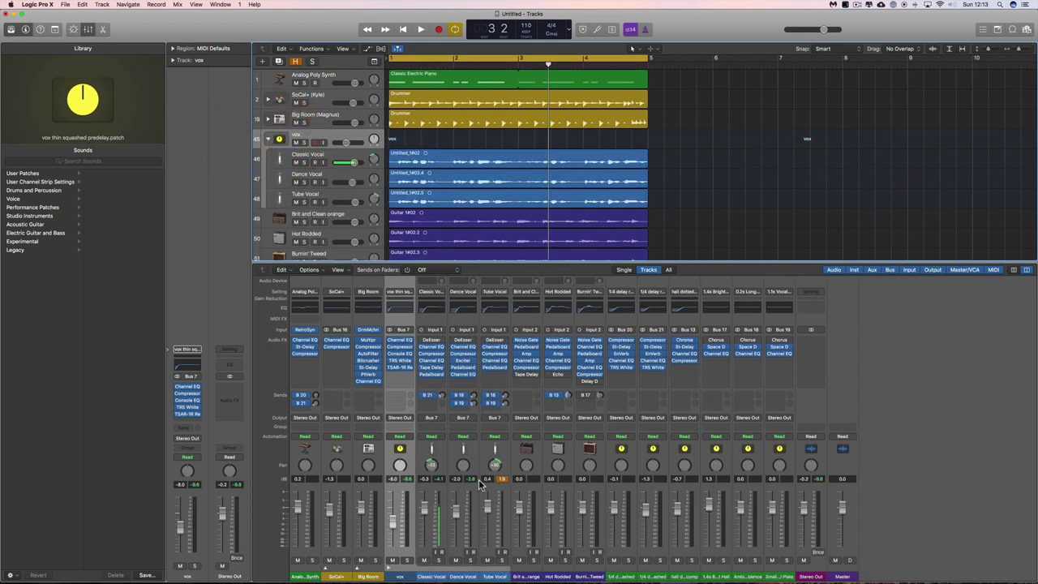
Select all three vocal subtracks, return to the vox main track, and fold and unfold the stack
left_click(336, 159)
left_click(334, 191, "shift")
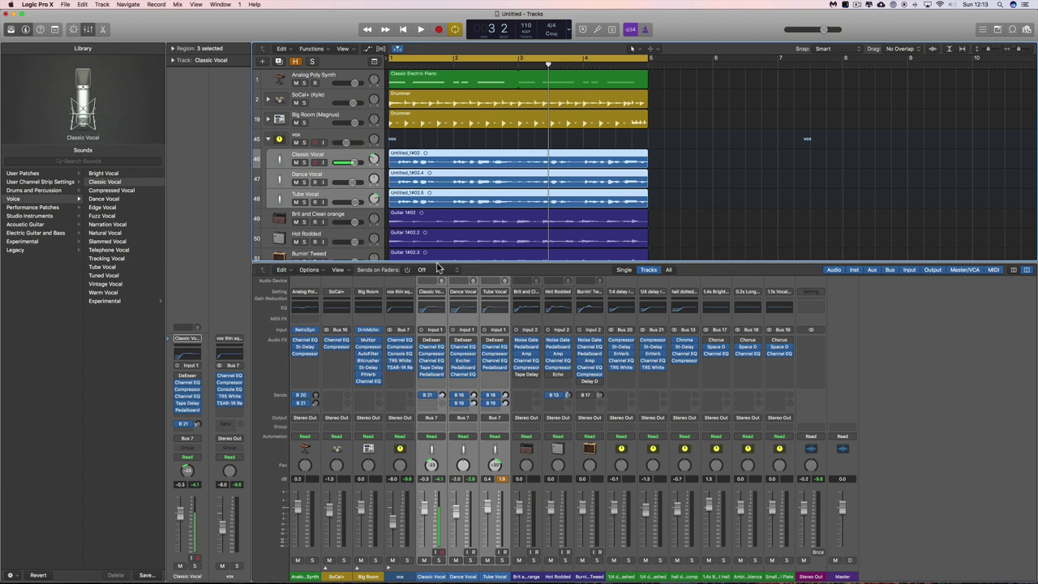
left_click(320, 138)
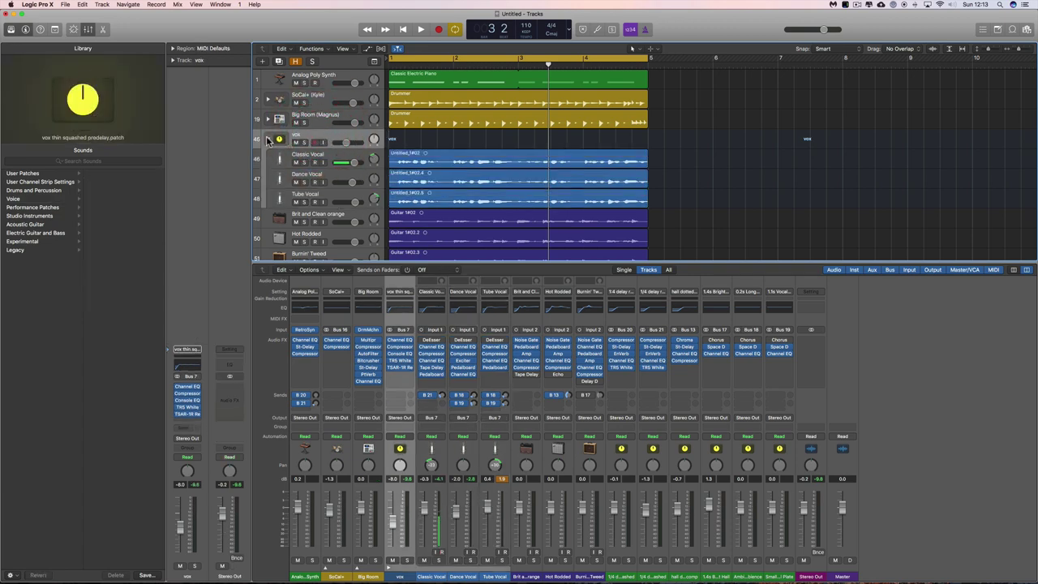
left_click(319, 138)
left_click(269, 141)
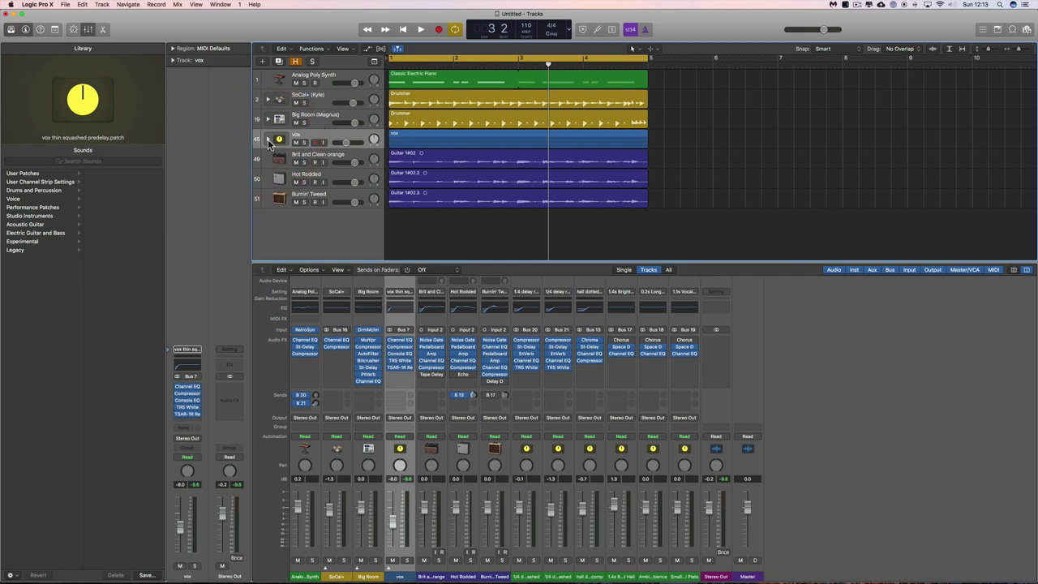
left_click(270, 141)
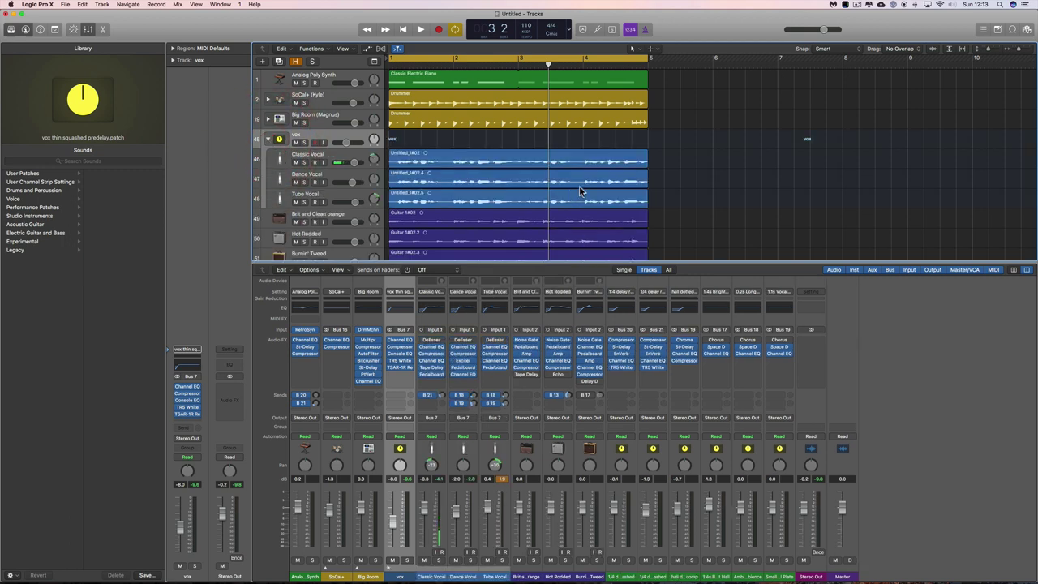
Select the three vocal regions and check how they are represented in the folded vox stack, then unfold it
left_click_drag(658, 155, 540, 202)
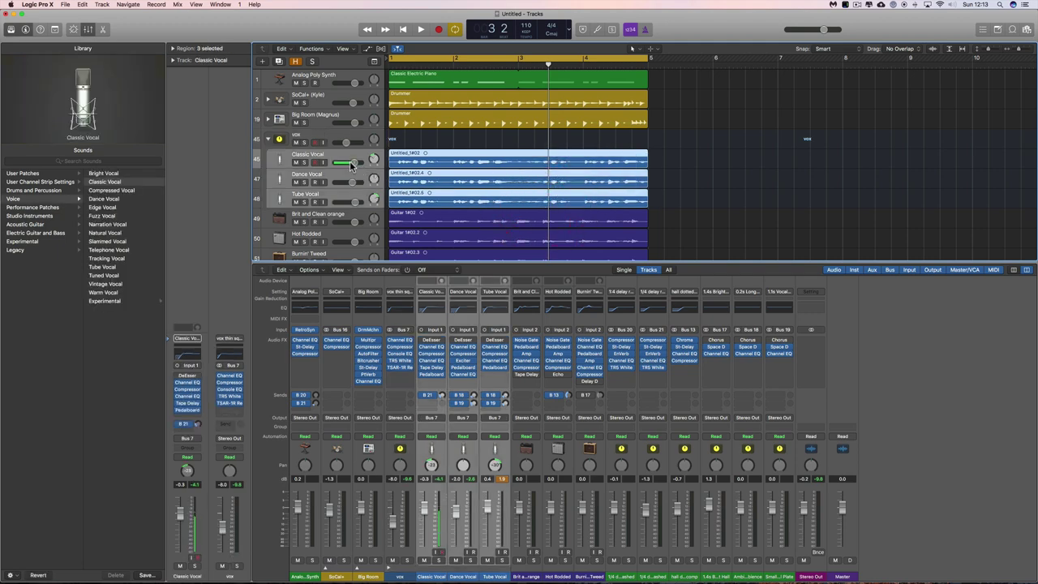
left_click(268, 140)
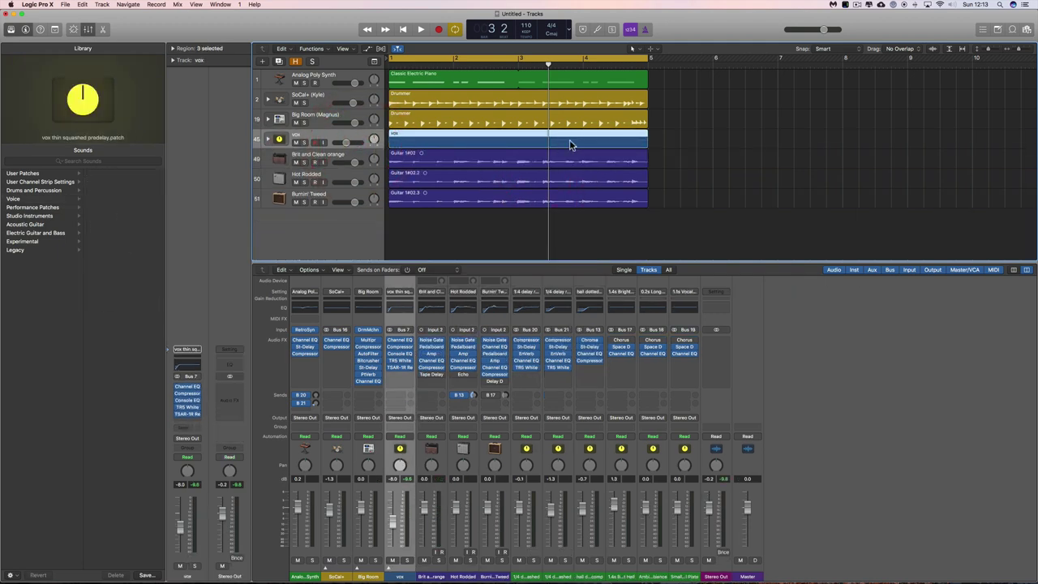
left_click(268, 140)
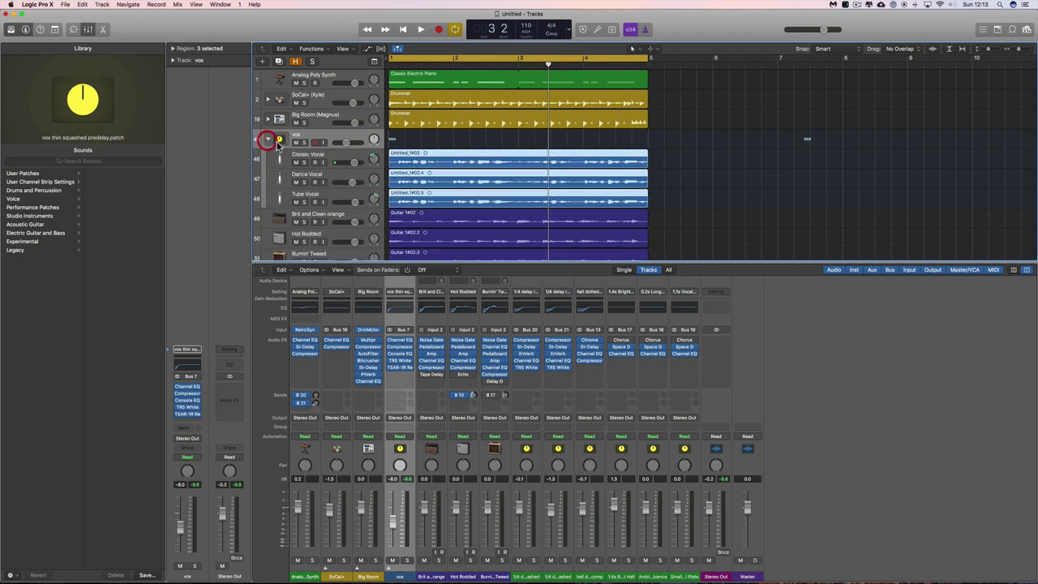
Try shortening the three vocal regions to the playhead, compare the folded stack's combined region, and extend them back to full length
left_click_drag(646, 201, 550, 202)
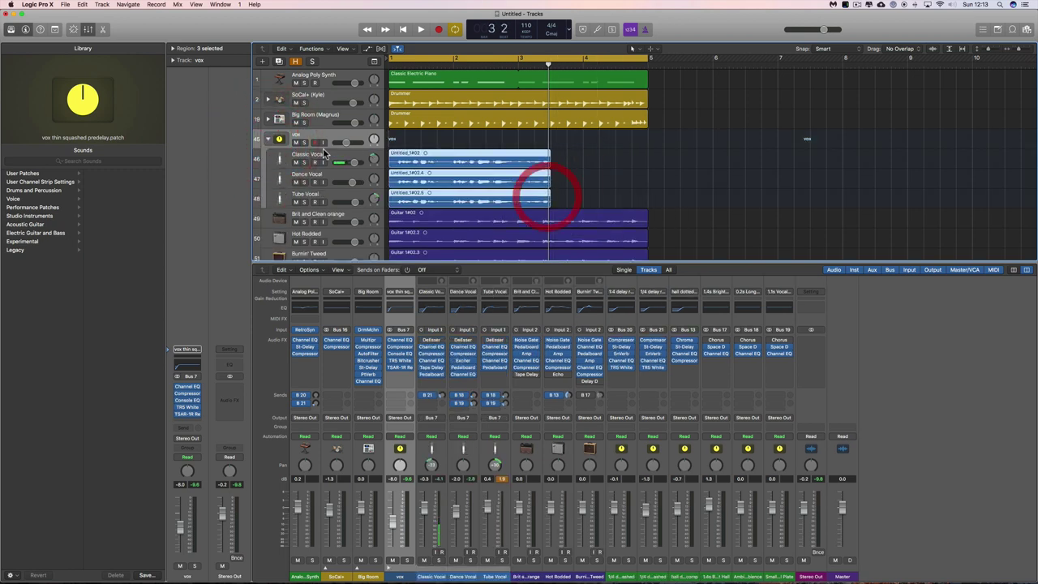
left_click(270, 140)
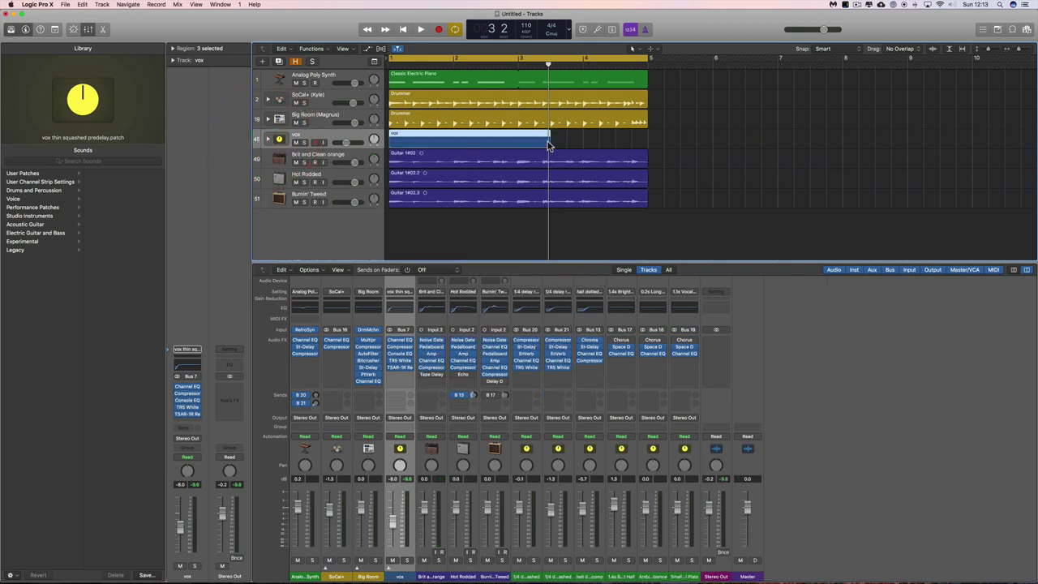
left_click(269, 141)
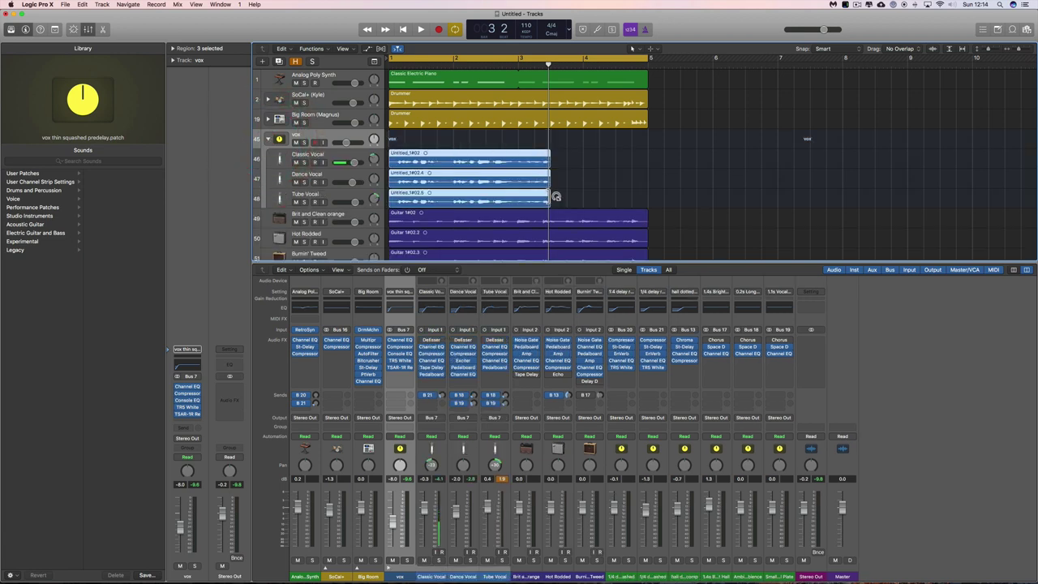
left_click_drag(552, 205, 696, 197)
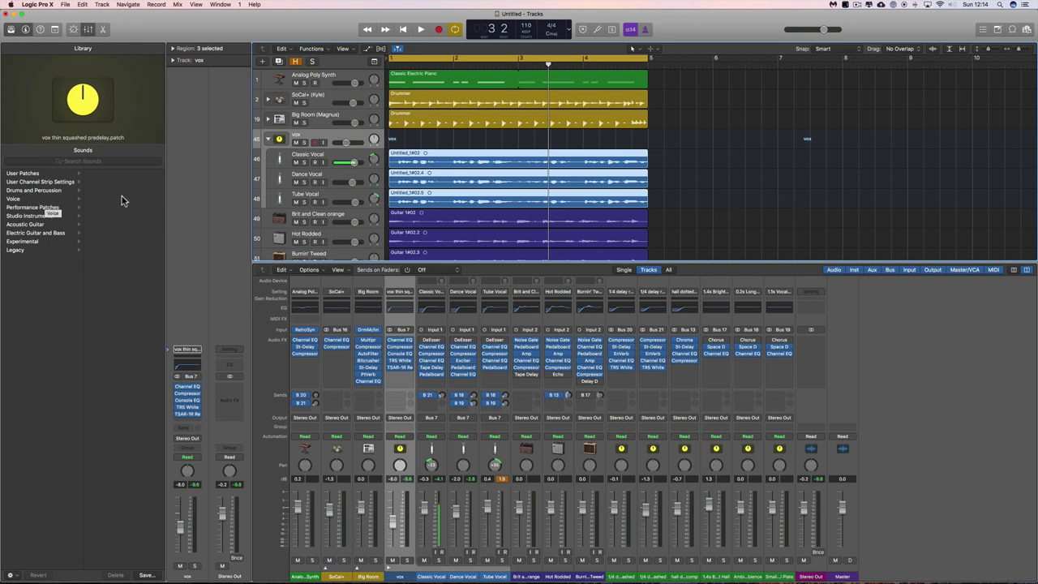
left_click(269, 138)
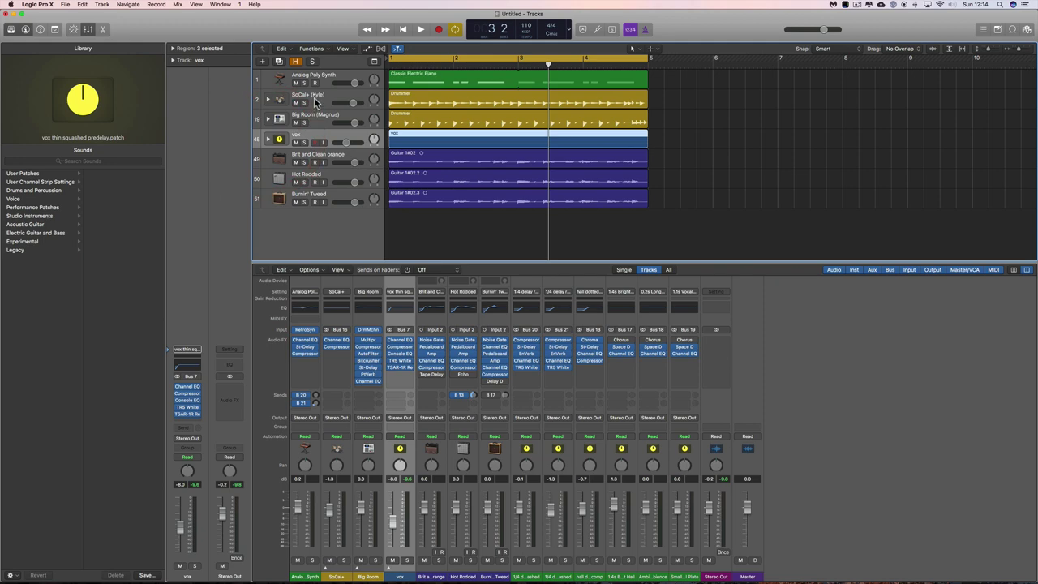
Examine the subtracks inside the SoCal+ and Big Room drummer stacks, folding SoCal+ again and leaving Big Room unfolded
left_click(313, 97)
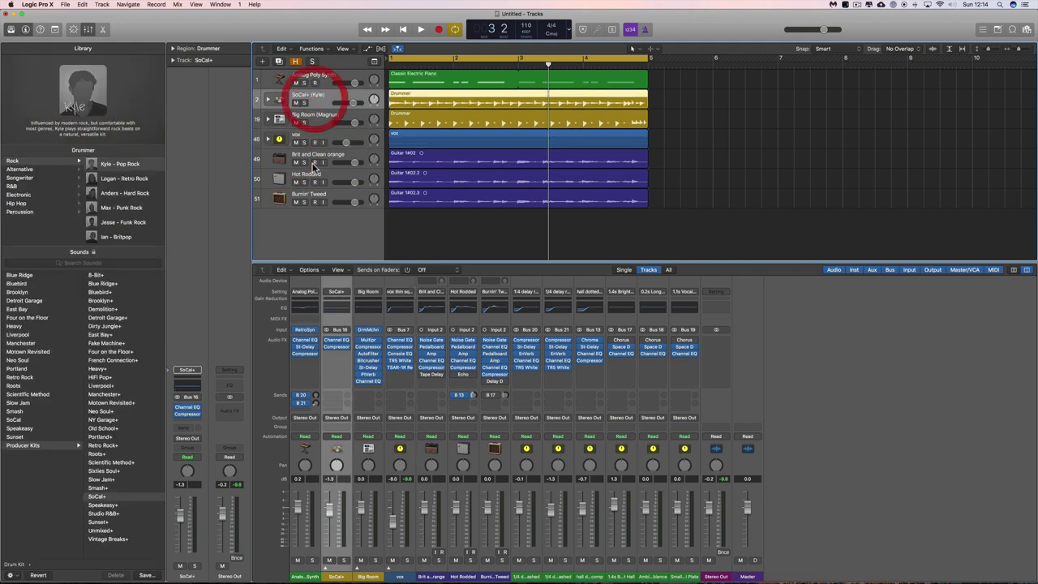
left_click(268, 100)
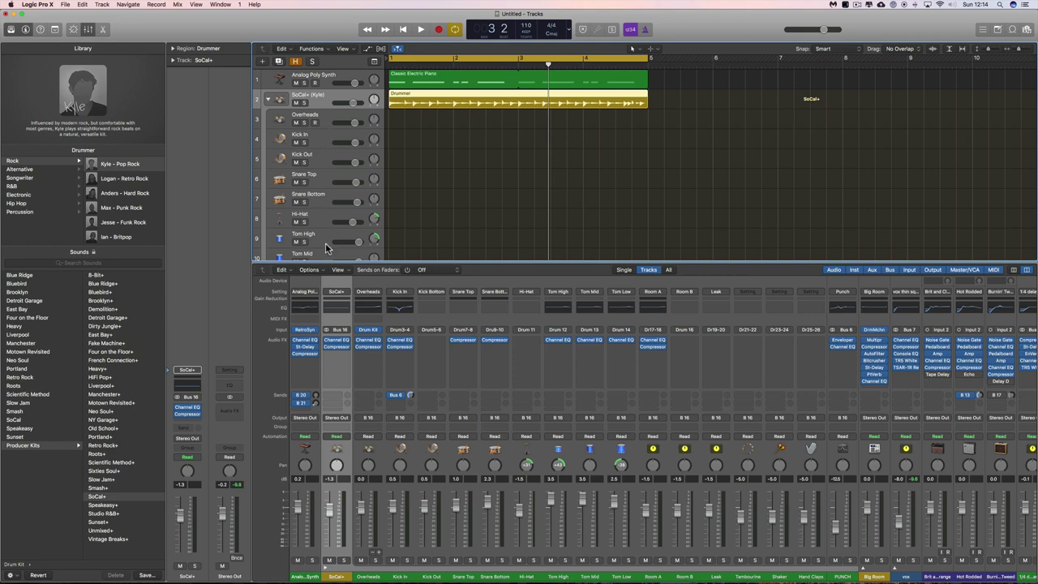
left_click(270, 100)
left_click(294, 126)
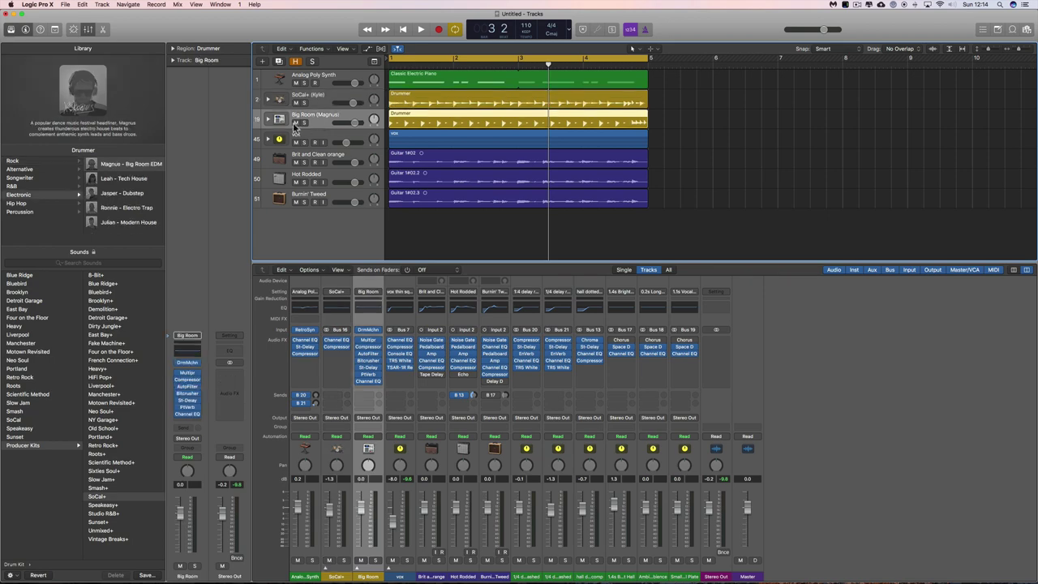
left_click(269, 120)
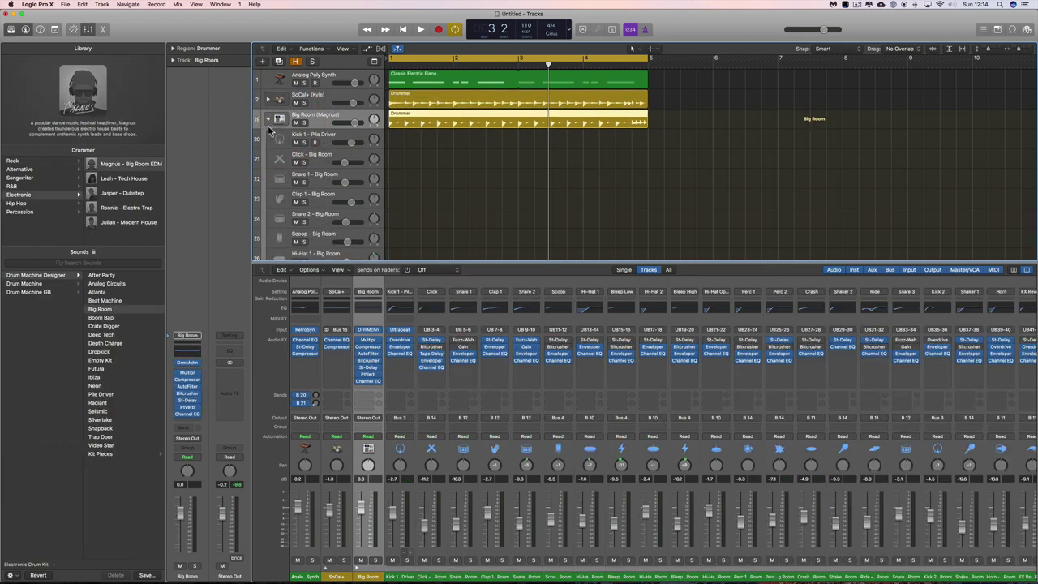
Fold the Big Room drummer stack, then unfold the vox stack from the mixer and select the vox main track
left_click(268, 119)
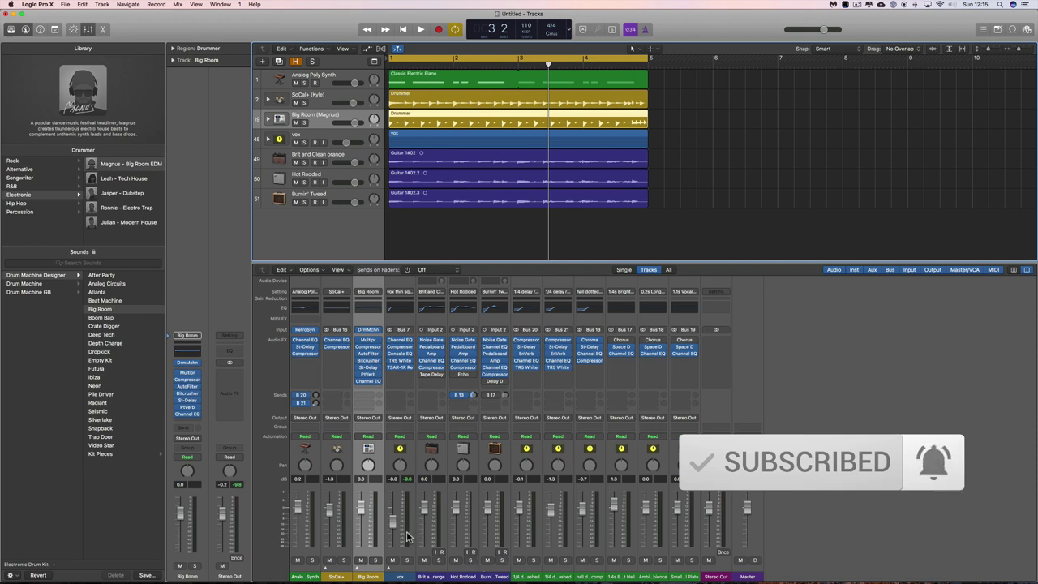
left_click(389, 569)
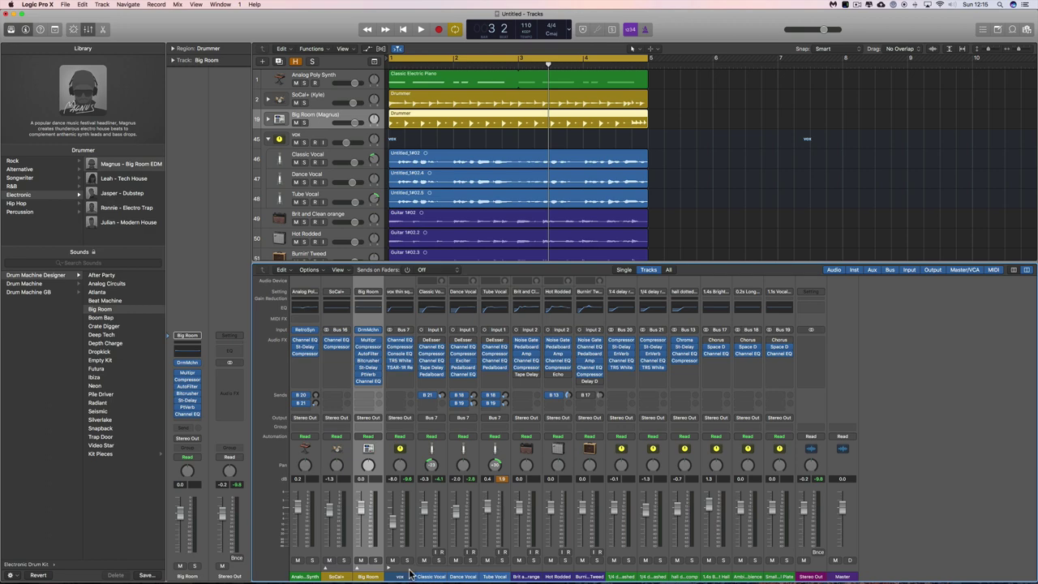
left_click(321, 136)
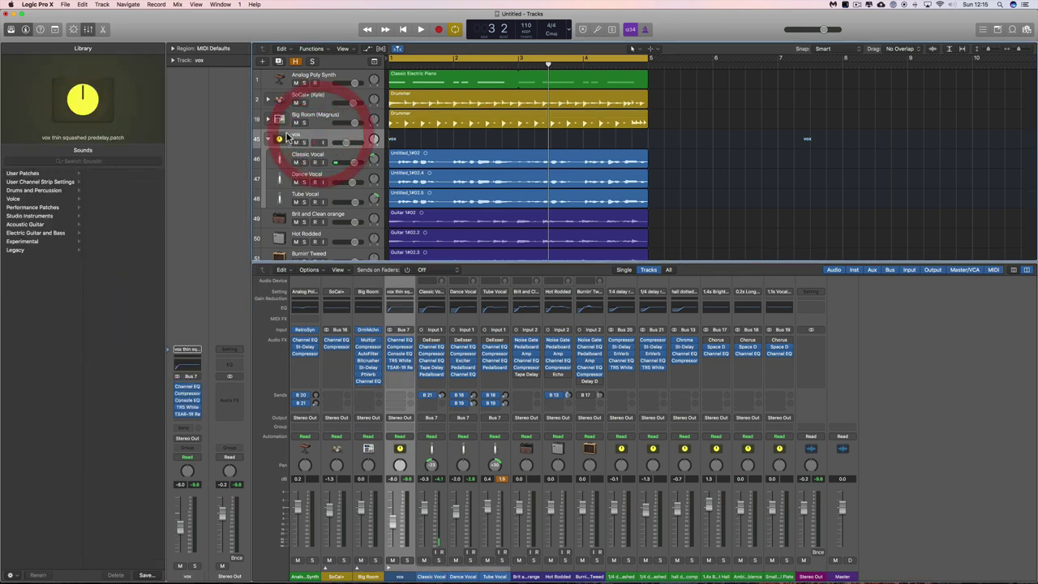
left_click(314, 142)
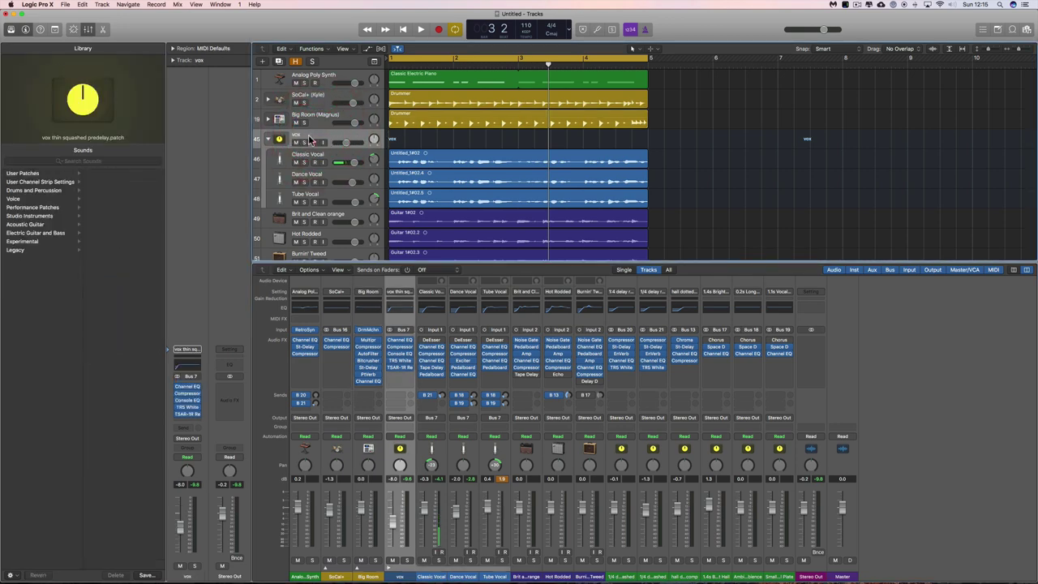
Select the Classic, Dance and Tube Vocal subtracks together to check their channel strips, then fold the vox stack
left_click(335, 195)
left_click(339, 162, "shift")
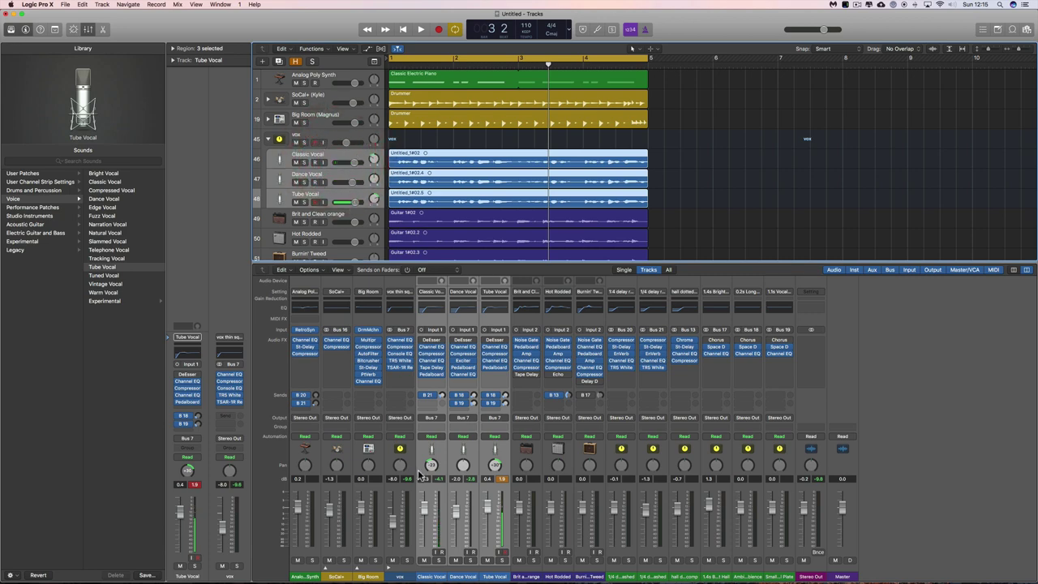
left_click(271, 139)
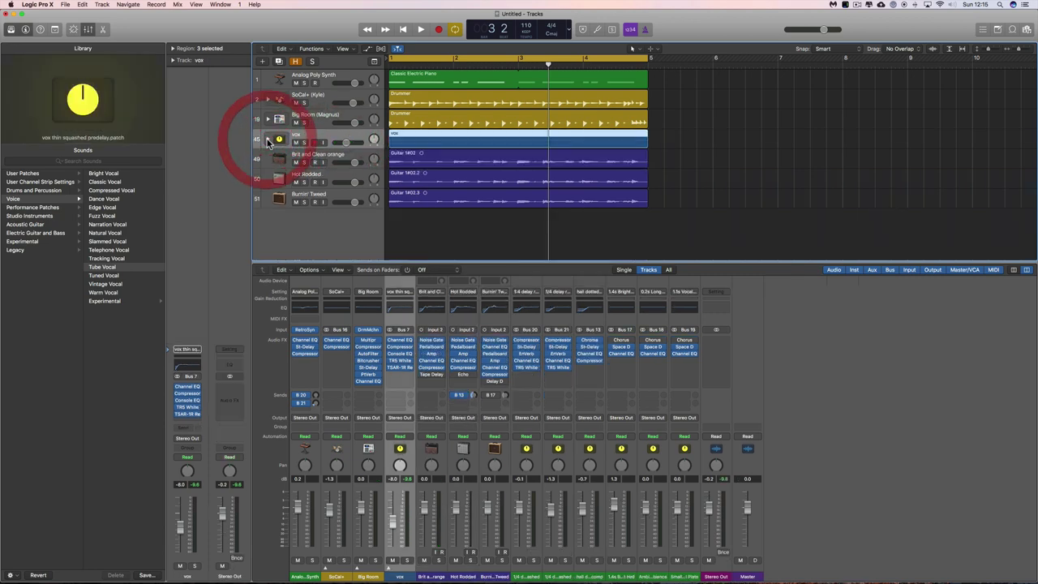
left_click(269, 141)
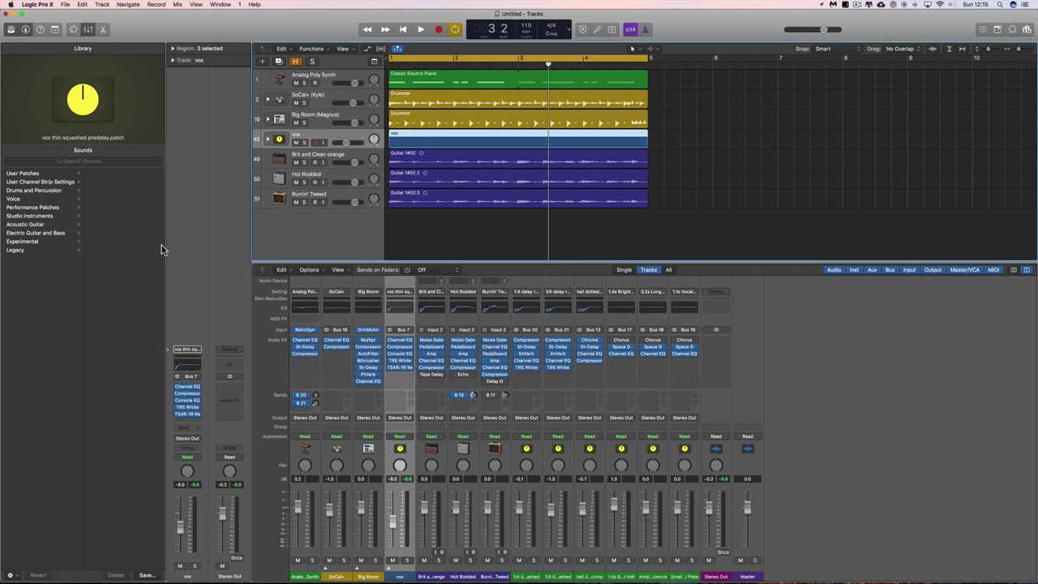
Go through the six delay and reverb aux channel strips in the mixer, from the first 1/4 delay to Small Plate
left_click(534, 556)
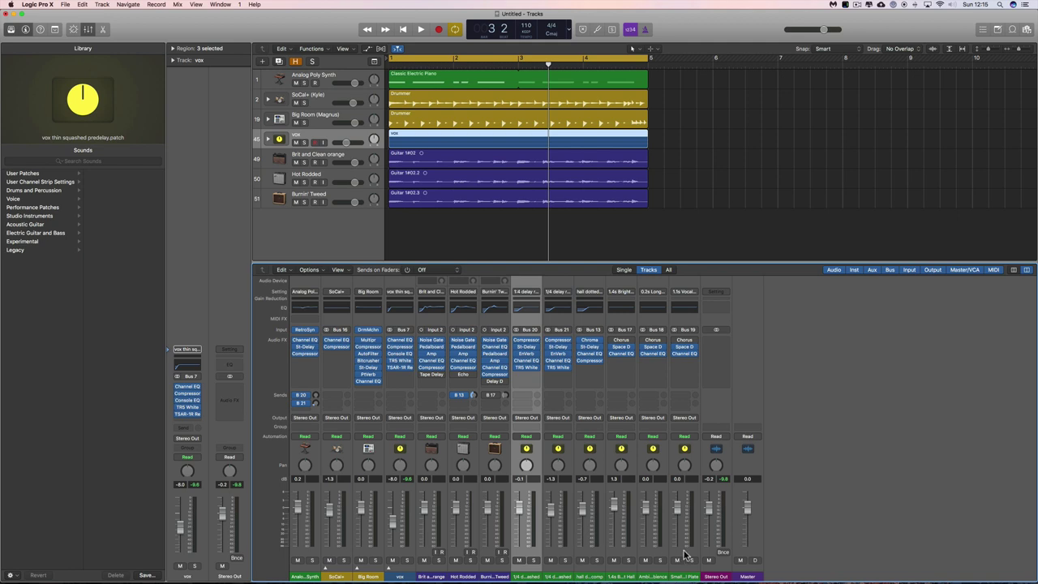
left_click(559, 555)
left_click(588, 557)
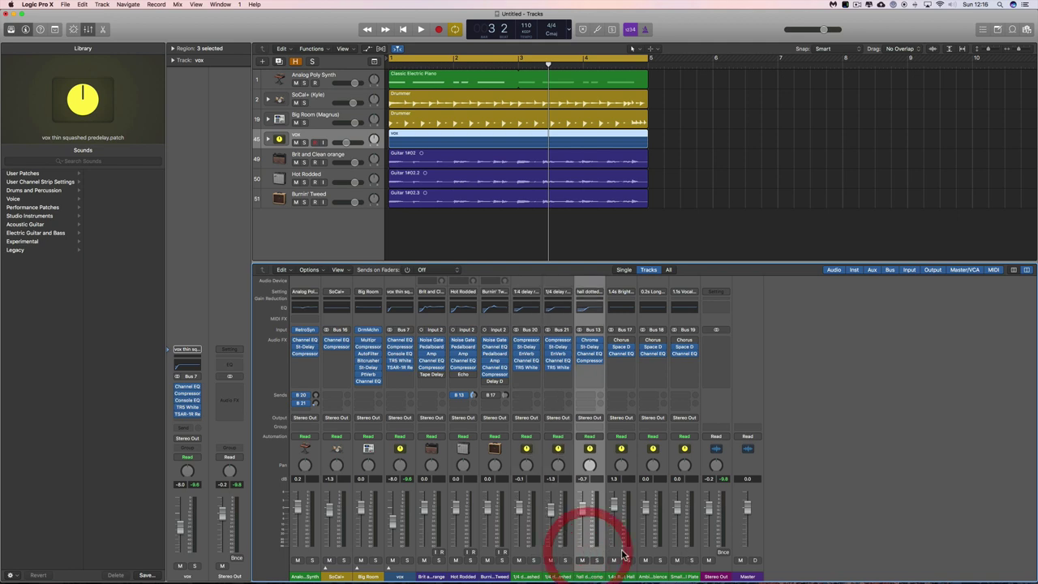
left_click(620, 557)
left_click(652, 556)
left_click(687, 554)
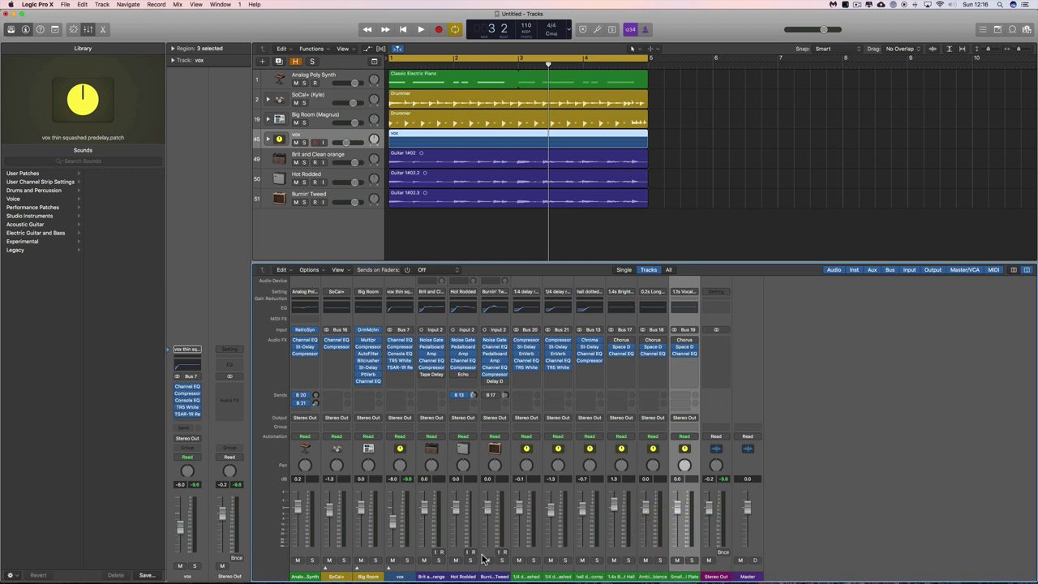
Unfold the vox stack from the mixer, examine its main channel strip alongside the subtracks, and fold it again
left_click(391, 570)
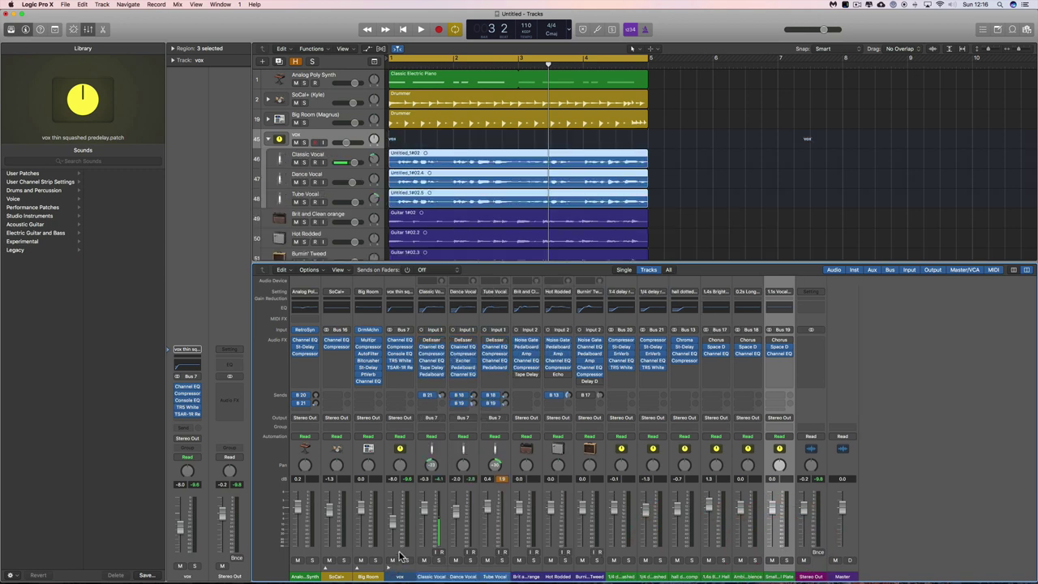
left_click(394, 552)
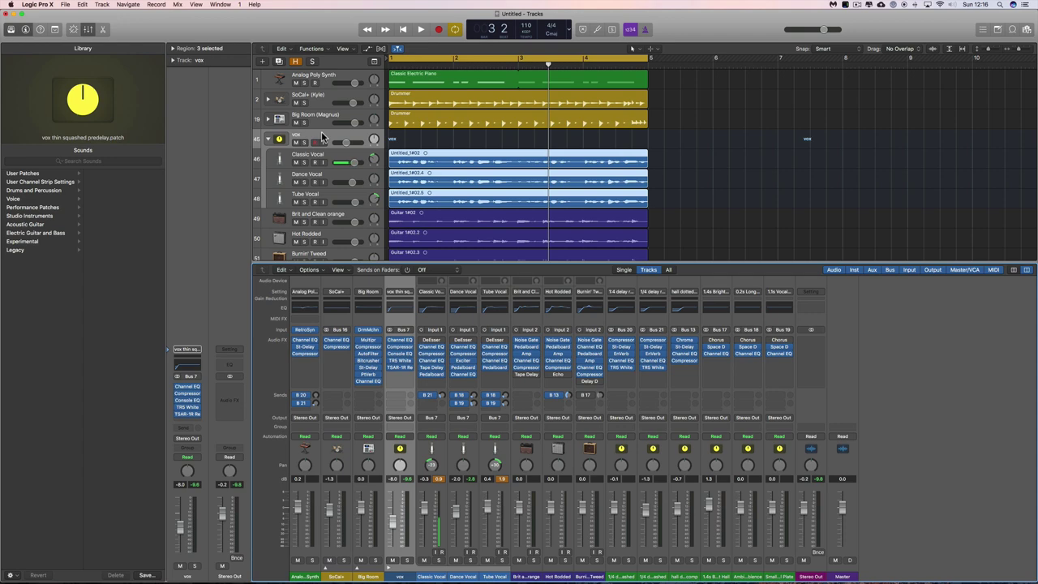
left_click(269, 140)
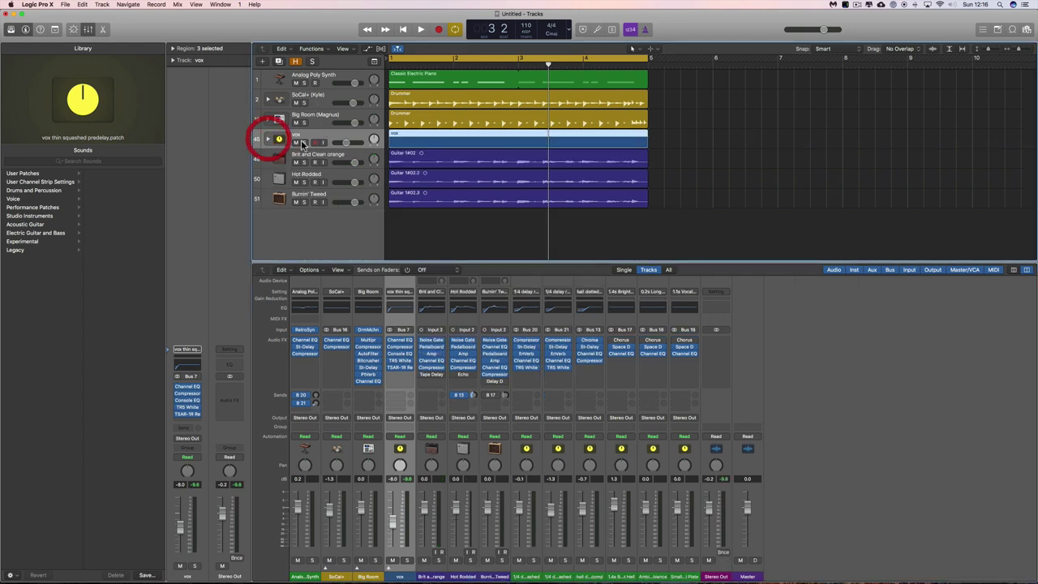
Reveal the hidden tracks, check the delay and reverb aux tracks below the guitars, and hide them again
left_click(297, 63)
scroll(332, 181, "down", 4)
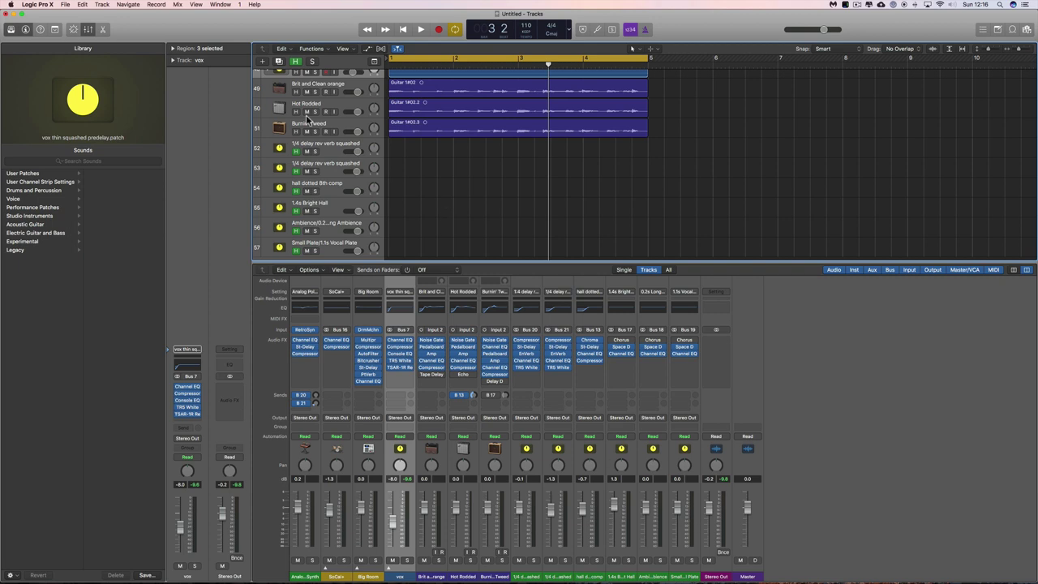
left_click(296, 62)
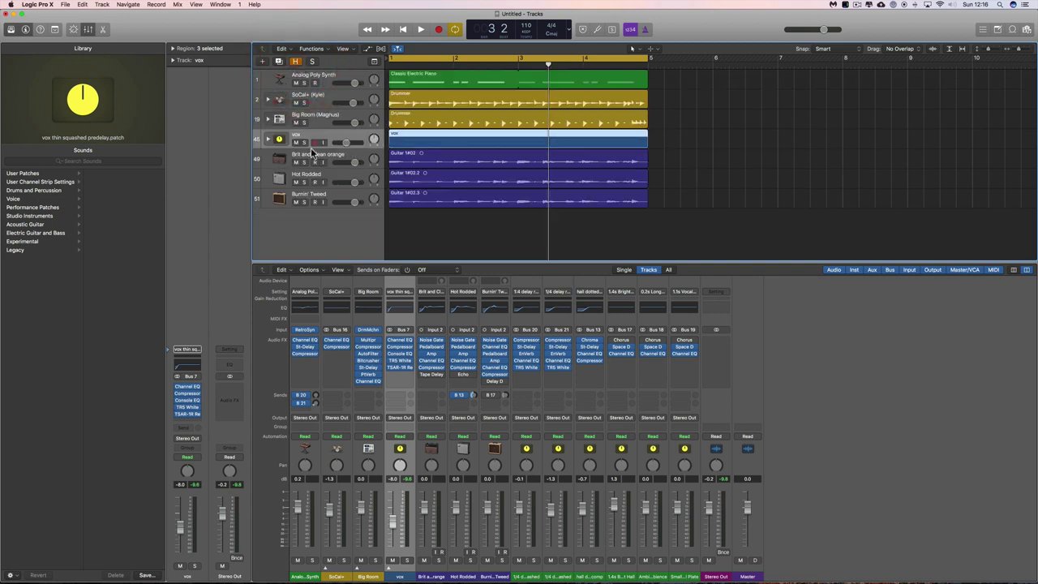